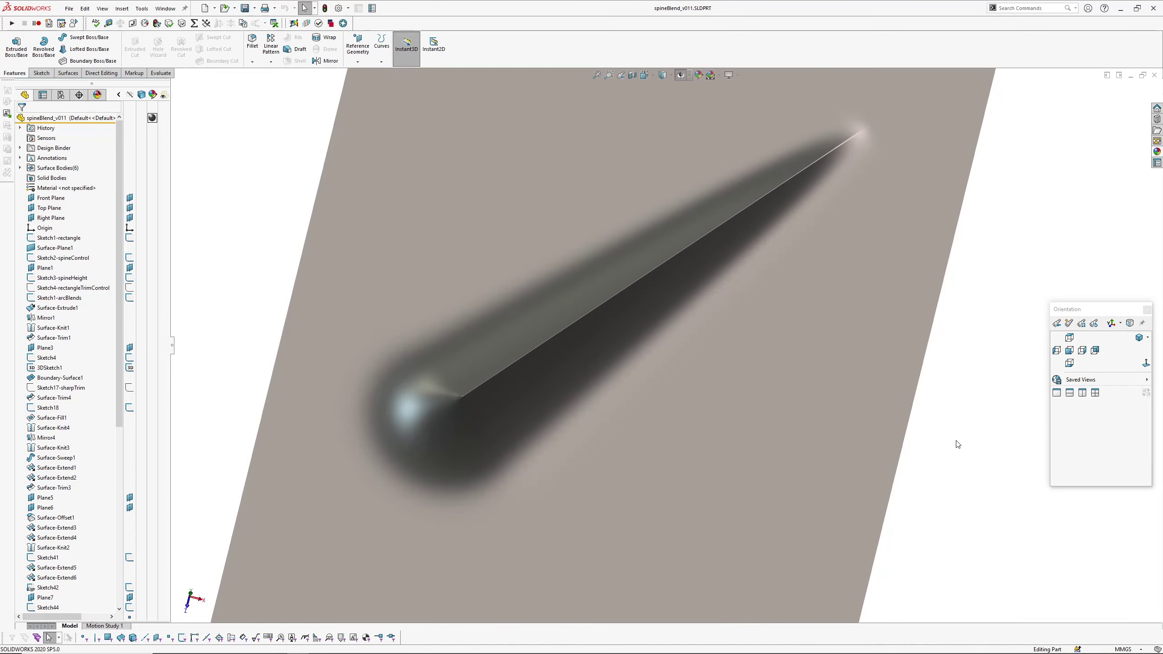
Switch to Windows Photo Viewer and examine how the sharp creases fade into the wall panel in the reference photos.
{"action": "middle_click_drag", "start_coordinate": [957, 442], "coordinate": [957, 442]}
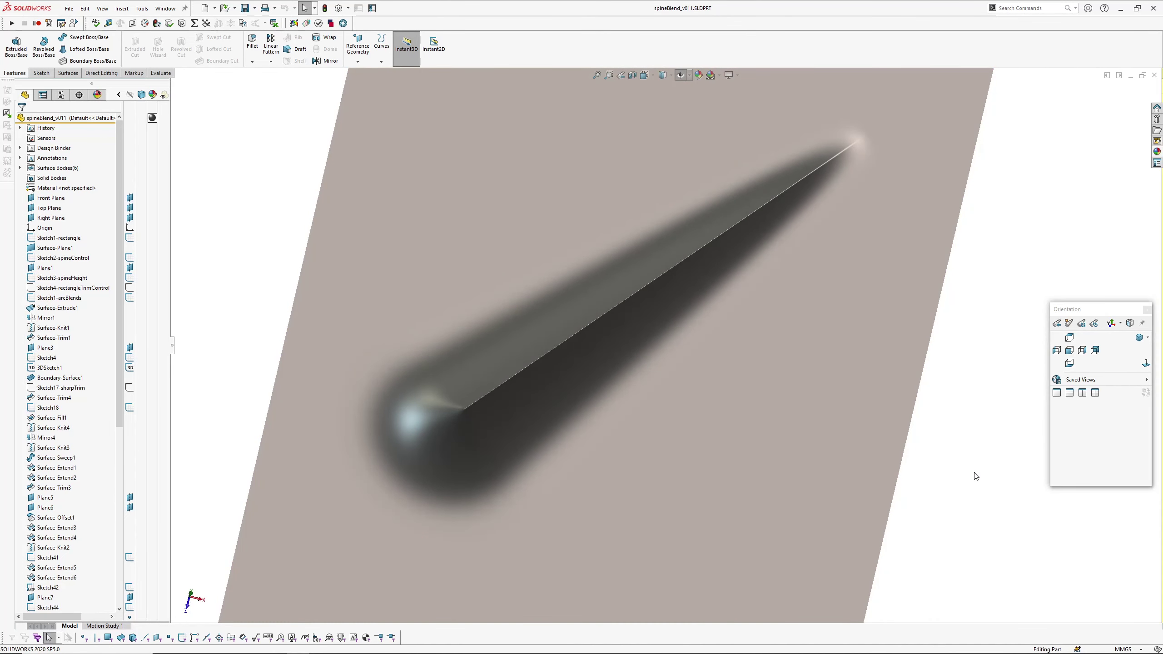
{"action": "key", "text": "alt+Tab"}
{"action": "scroll", "coordinate": [532, 389], "scroll_direction": "down", "scroll_amount": 1}
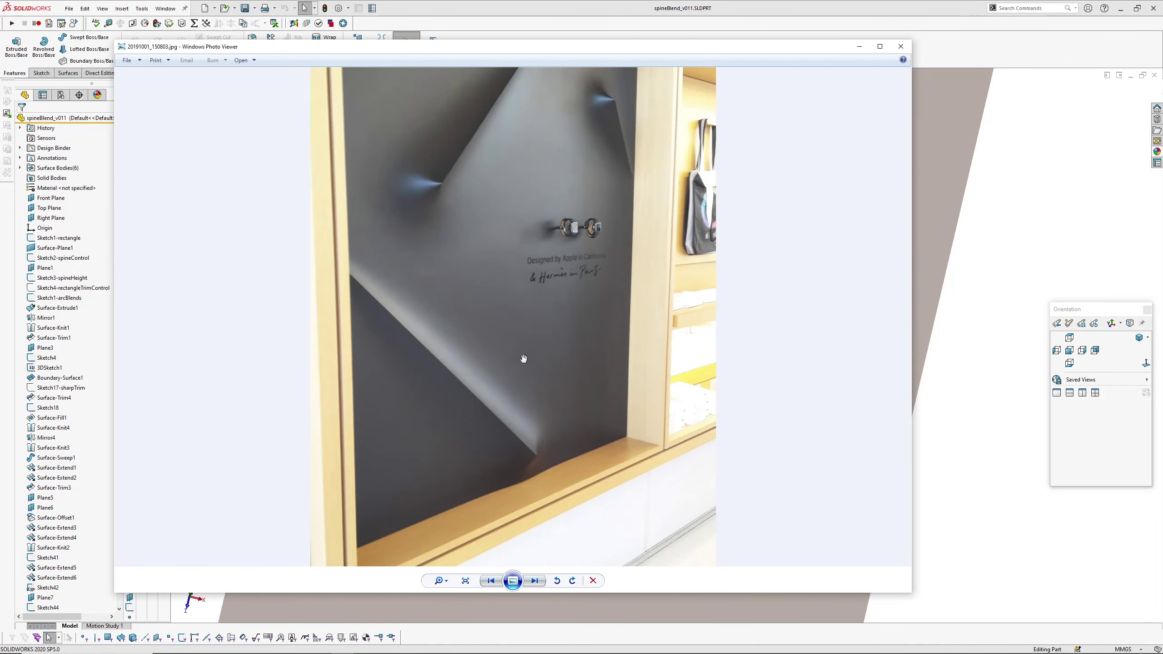
{"action": "scroll", "coordinate": [446, 223], "scroll_direction": "up", "scroll_amount": 3}
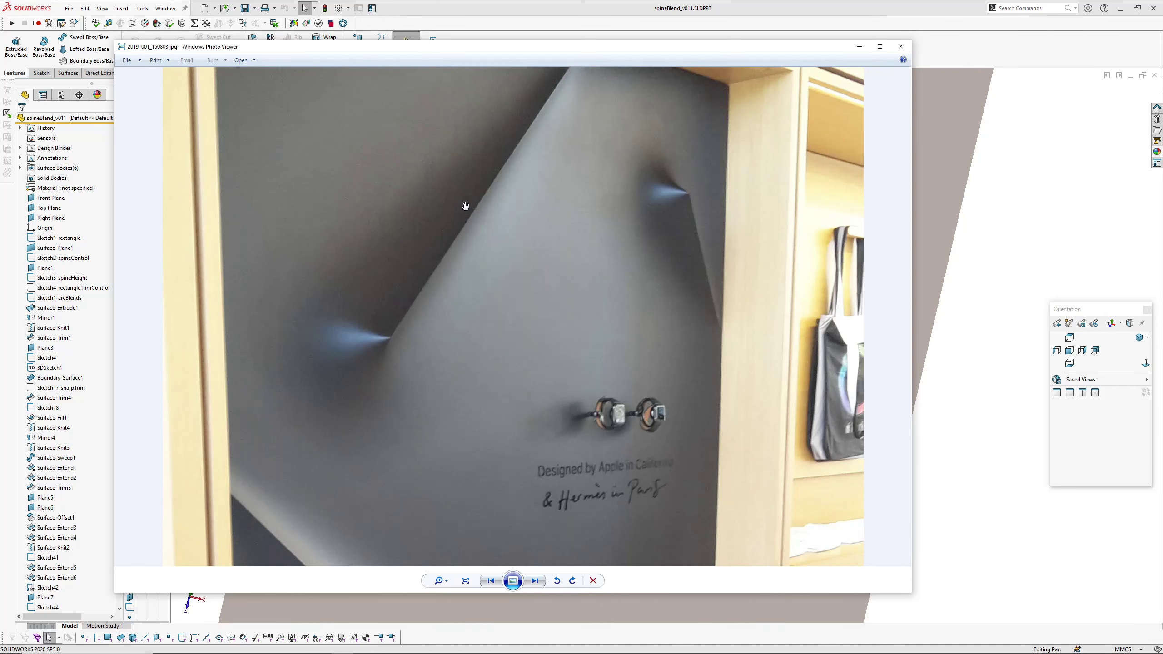
{"action": "left_click_drag", "start_coordinate": [449, 369], "coordinate": [506, 281]}
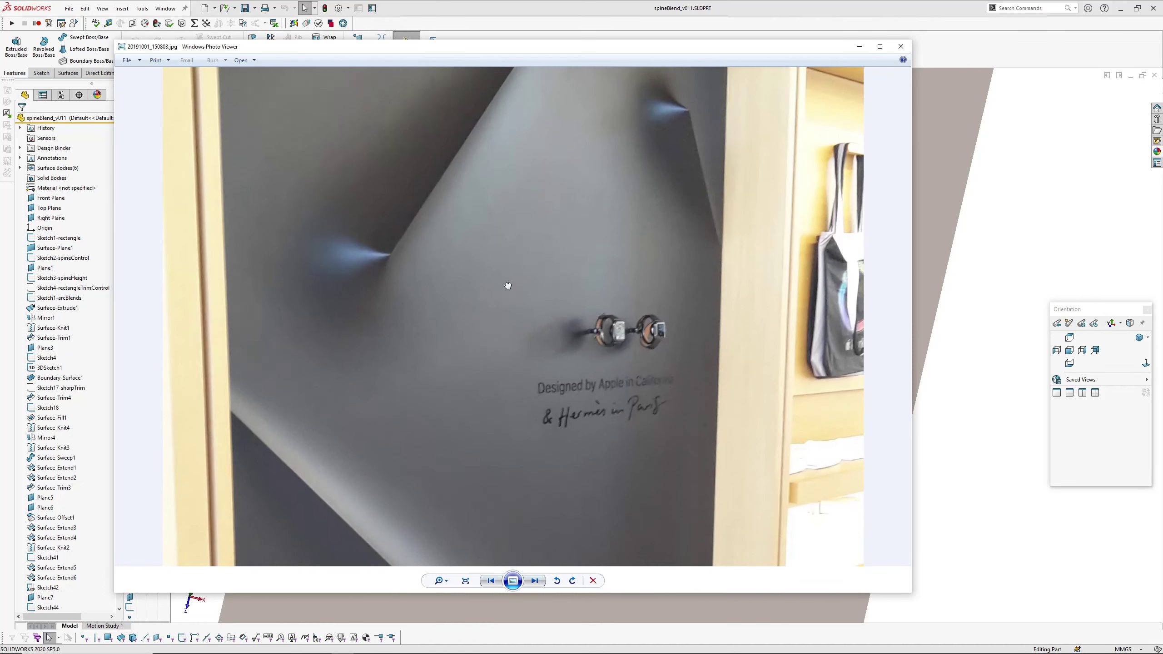
{"action": "left_click_drag", "start_coordinate": [447, 333], "coordinate": [513, 357]}
{"action": "key", "text": "Right"}
{"action": "scroll", "coordinate": [472, 254], "scroll_direction": "up", "scroll_amount": 3}
{"action": "left_click_drag", "start_coordinate": [595, 230], "coordinate": [540, 353]}
{"action": "left_click_drag", "start_coordinate": [674, 326], "coordinate": [561, 350]}
{"action": "scroll", "coordinate": [522, 348], "scroll_direction": "down", "scroll_amount": 5}
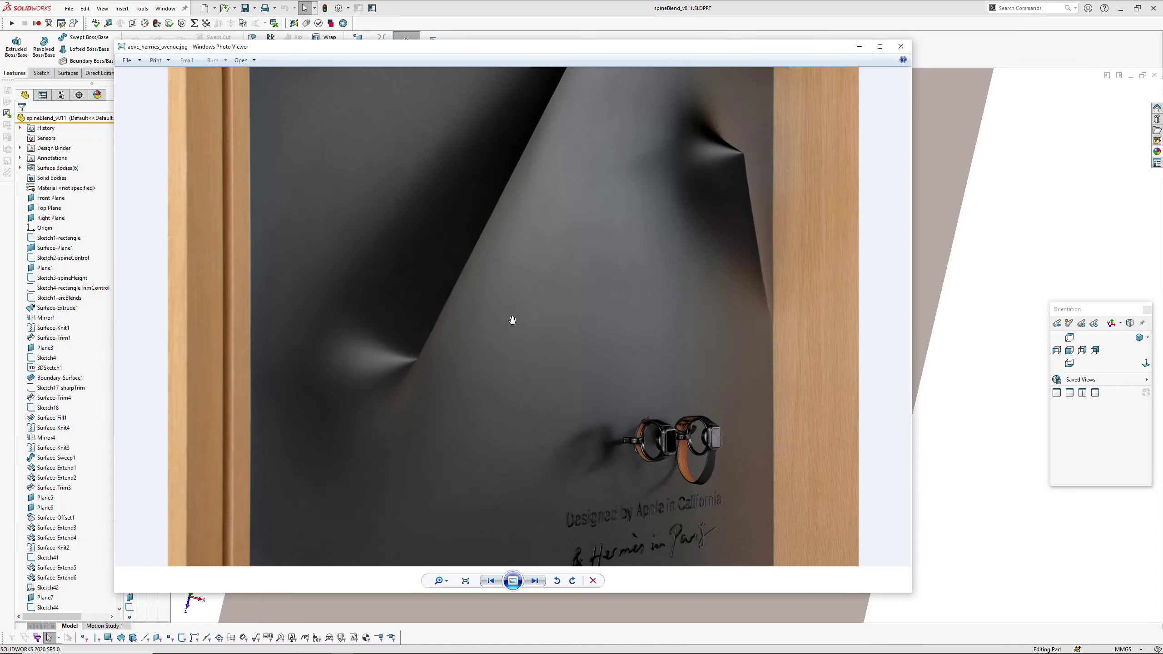
{"action": "key", "text": "Right"}
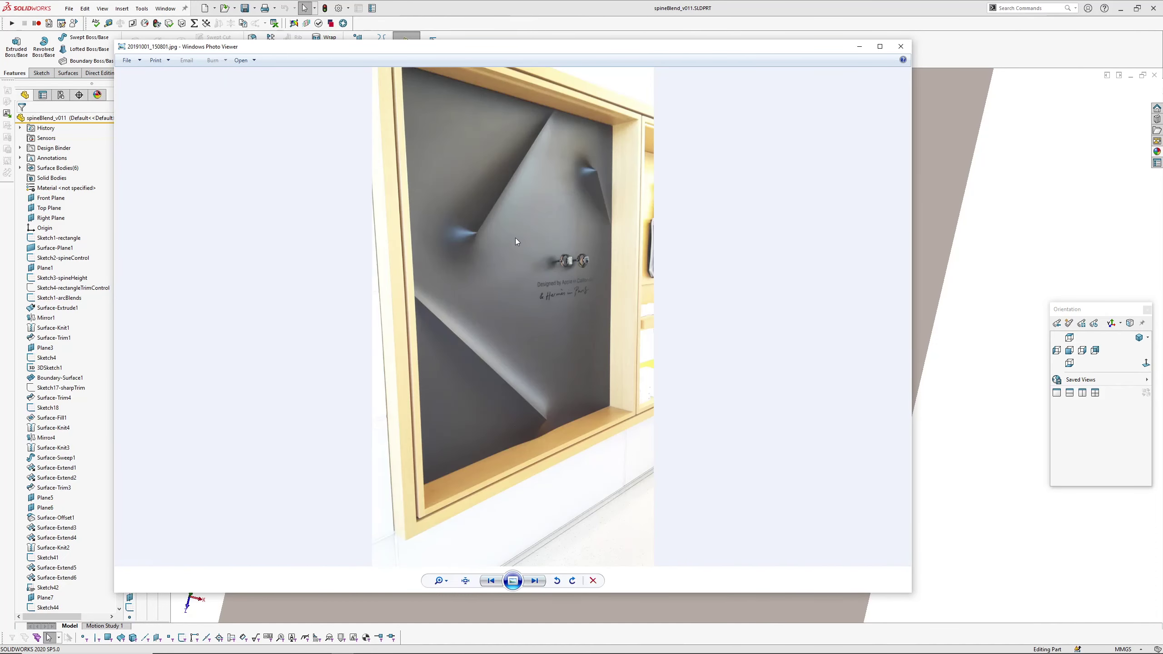
{"action": "scroll", "coordinate": [515, 240], "scroll_direction": "up", "scroll_amount": 4}
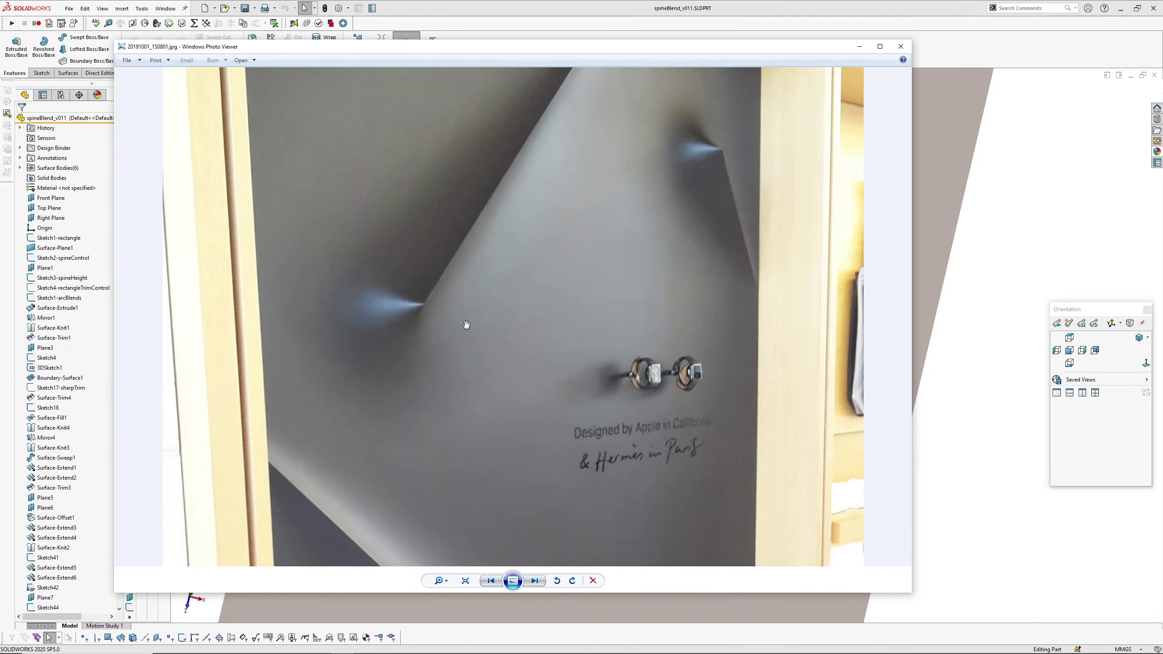
{"action": "scroll", "coordinate": [484, 315], "scroll_direction": "down", "scroll_amount": 2}
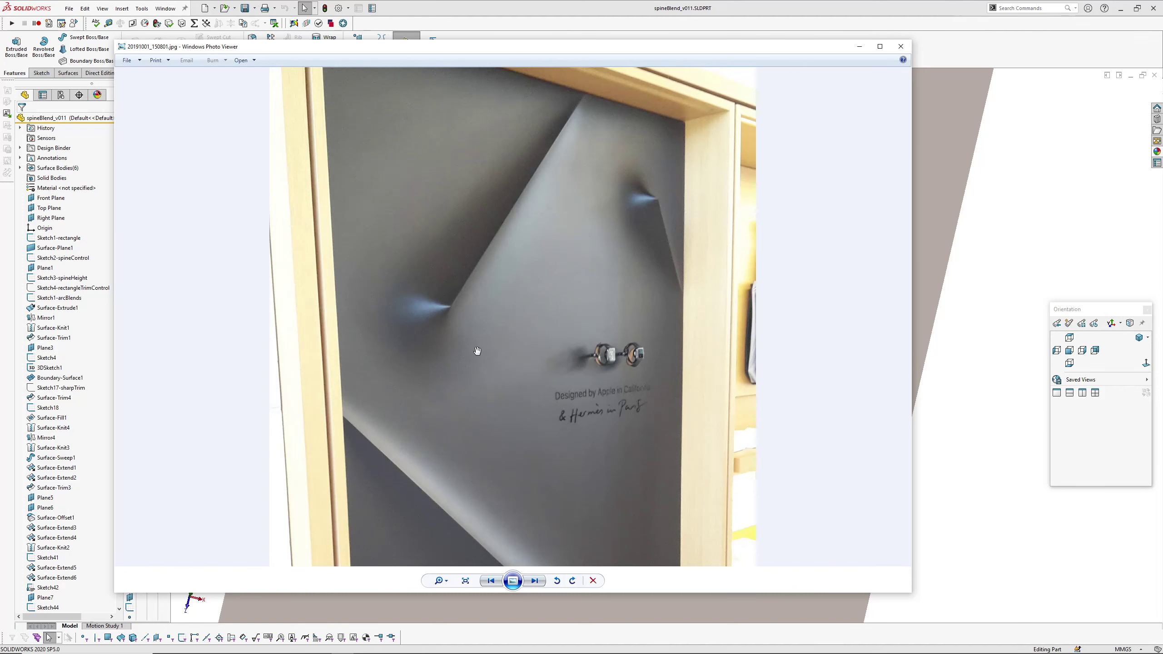
{"action": "mouse_move", "coordinate": [480, 332]}
{"action": "left_mouse_down"}
{"action": "mouse_move", "coordinate": [481, 348]}
{"action": "mouse_move", "coordinate": [480, 334]}
{"action": "left_mouse_up"}
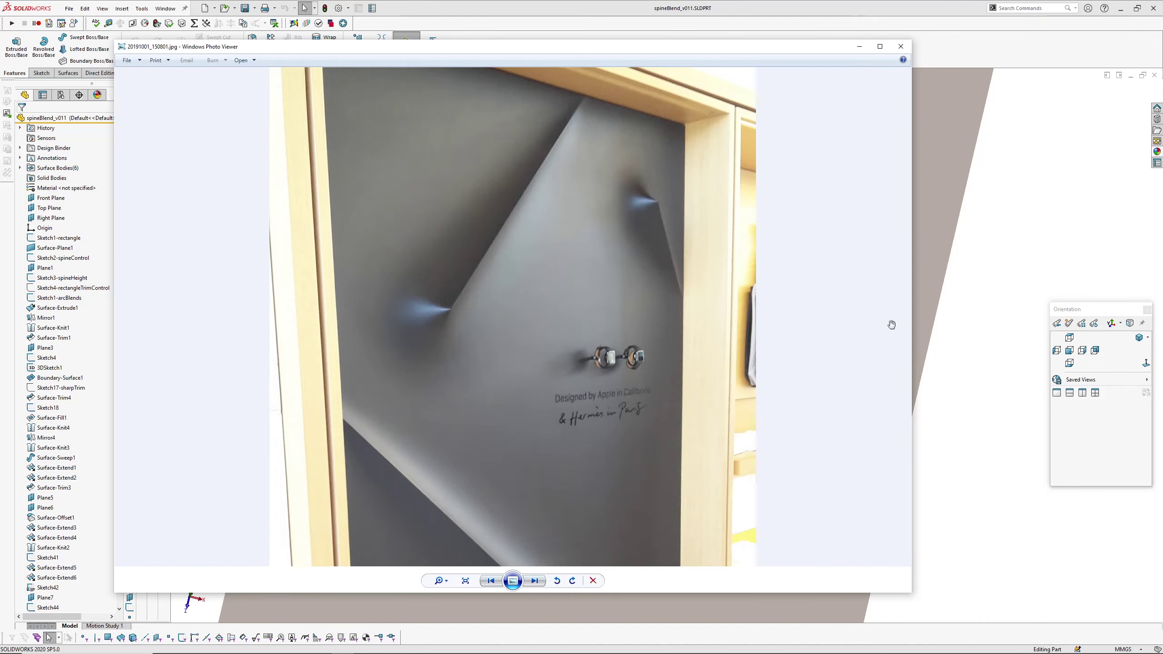
Switch back to SOLIDWORKS and examine the peak and surrounding blend at the rounded end of the spine surface.
{"action": "left_click", "coordinate": [974, 349]}
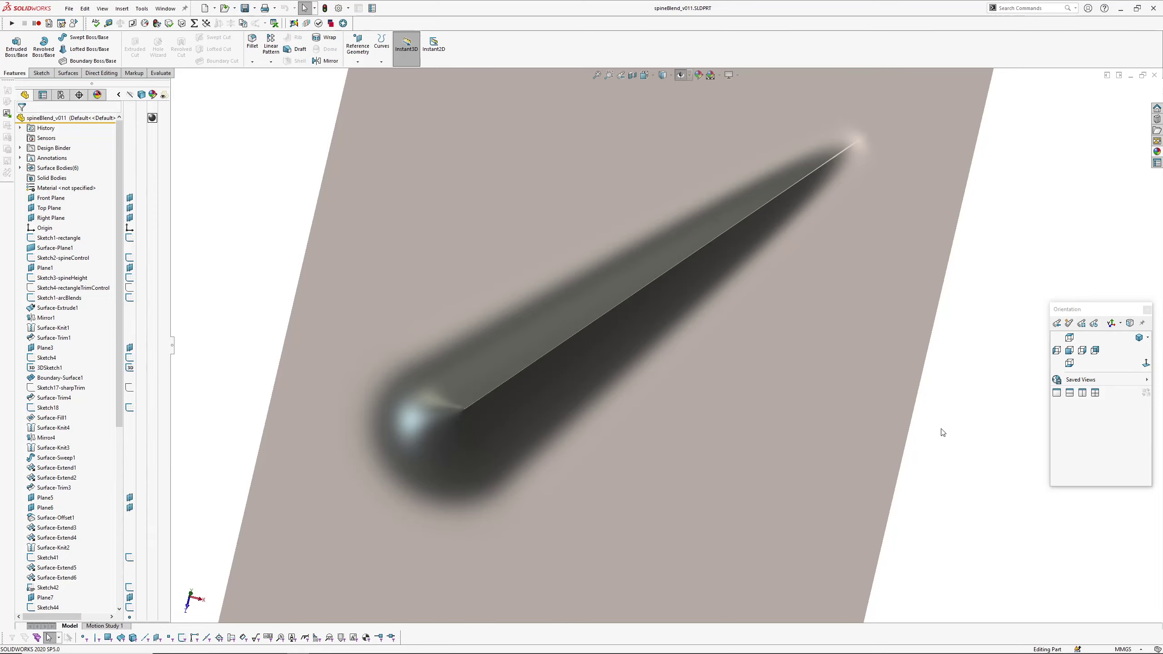
{"action": "middle_click_drag", "start_coordinate": [941, 432], "coordinate": [937, 368]}
{"action": "middle_click_drag", "start_coordinate": [919, 432], "coordinate": [735, 408]}
{"action": "scroll", "coordinate": [510, 403], "scroll_direction": "down", "scroll_amount": 5}
{"action": "scroll", "coordinate": [511, 403], "scroll_direction": "down", "scroll_amount": 6}
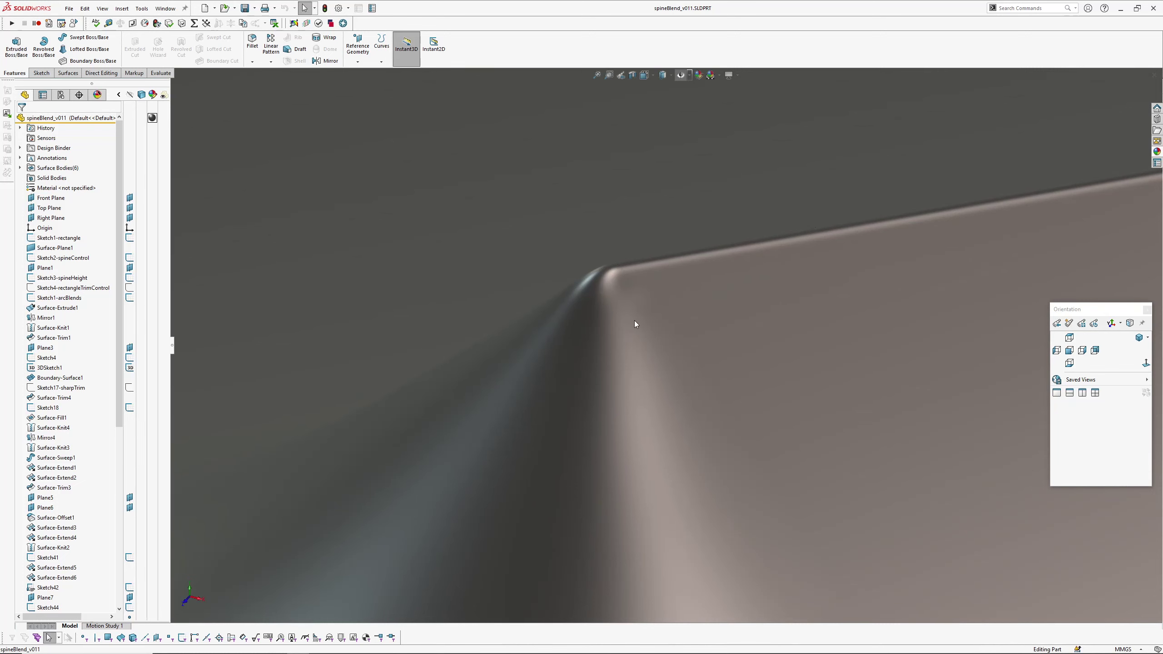
{"action": "scroll", "coordinate": [664, 352], "scroll_direction": "up", "scroll_amount": 10}
{"action": "middle_click_drag", "start_coordinate": [667, 370], "coordinate": [581, 424]}
{"action": "scroll", "coordinate": [549, 368], "scroll_direction": "down", "scroll_amount": 5}
{"action": "scroll", "coordinate": [548, 368], "scroll_direction": "up", "scroll_amount": 5}
{"action": "scroll", "coordinate": [581, 424], "scroll_direction": "down", "scroll_amount": 4}
{"action": "middle_click_drag", "start_coordinate": [698, 432], "coordinate": [452, 234]}
{"action": "scroll", "coordinate": [659, 485], "scroll_direction": "up", "scroll_amount": 5}
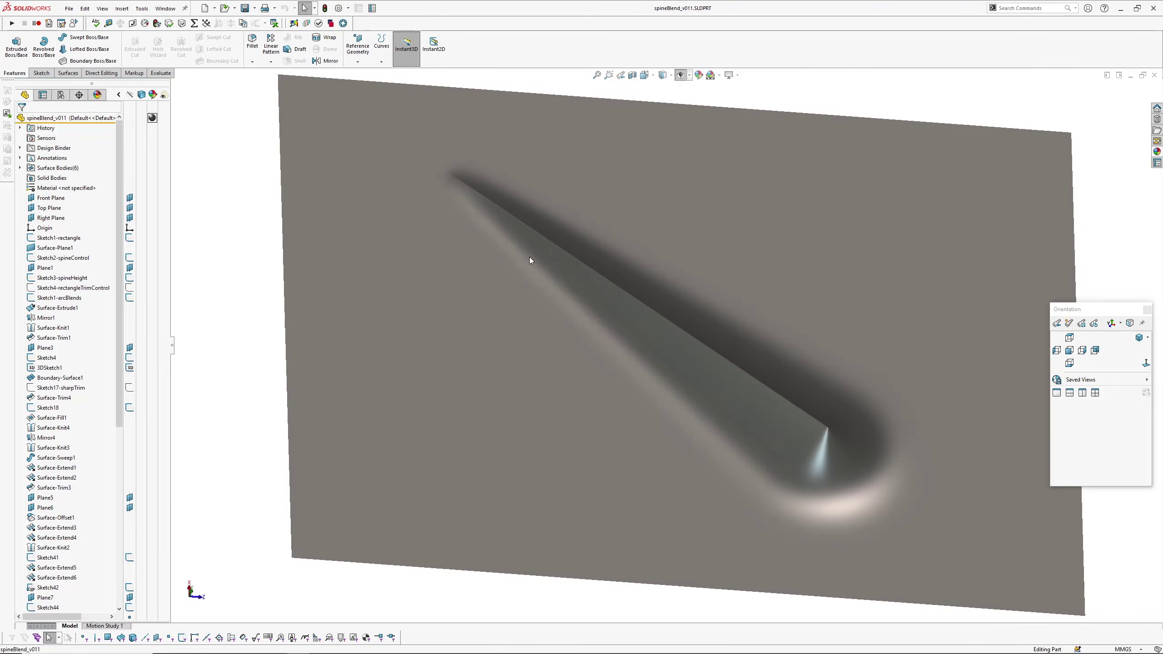
Examine how the spine fades out at its narrow end and how the surface blends around its rounded end.
{"action": "middle_click_drag", "start_coordinate": [521, 247], "coordinate": [525, 284], "text": "ctrl"}
{"action": "scroll", "coordinate": [429, 202], "scroll_direction": "down", "scroll_amount": 3}
{"action": "middle_click_drag", "start_coordinate": [429, 201], "coordinate": [478, 218], "text": "ctrl"}
{"action": "scroll", "coordinate": [479, 218], "scroll_direction": "up", "scroll_amount": 3}
{"action": "scroll", "coordinate": [566, 356], "scroll_direction": "up", "scroll_amount": 5}
{"action": "scroll", "coordinate": [947, 432], "scroll_direction": "down", "scroll_amount": 5}
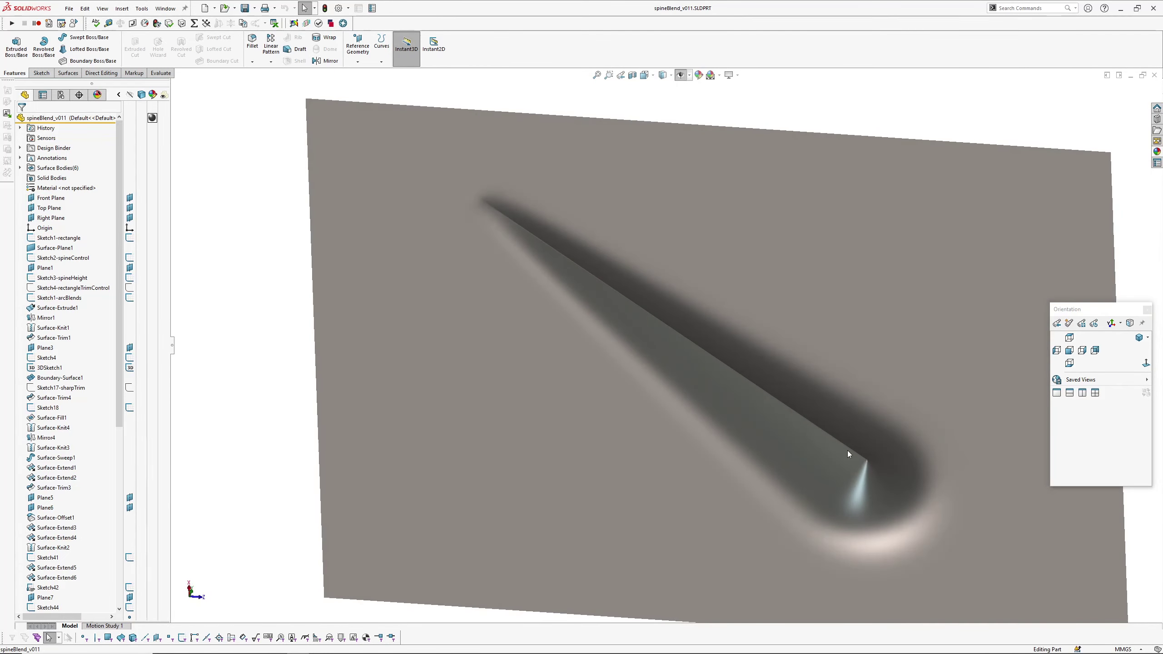
{"action": "middle_click_drag", "start_coordinate": [846, 467], "coordinate": [875, 316]}
{"action": "scroll", "coordinate": [879, 311], "scroll_direction": "down", "scroll_amount": 8}
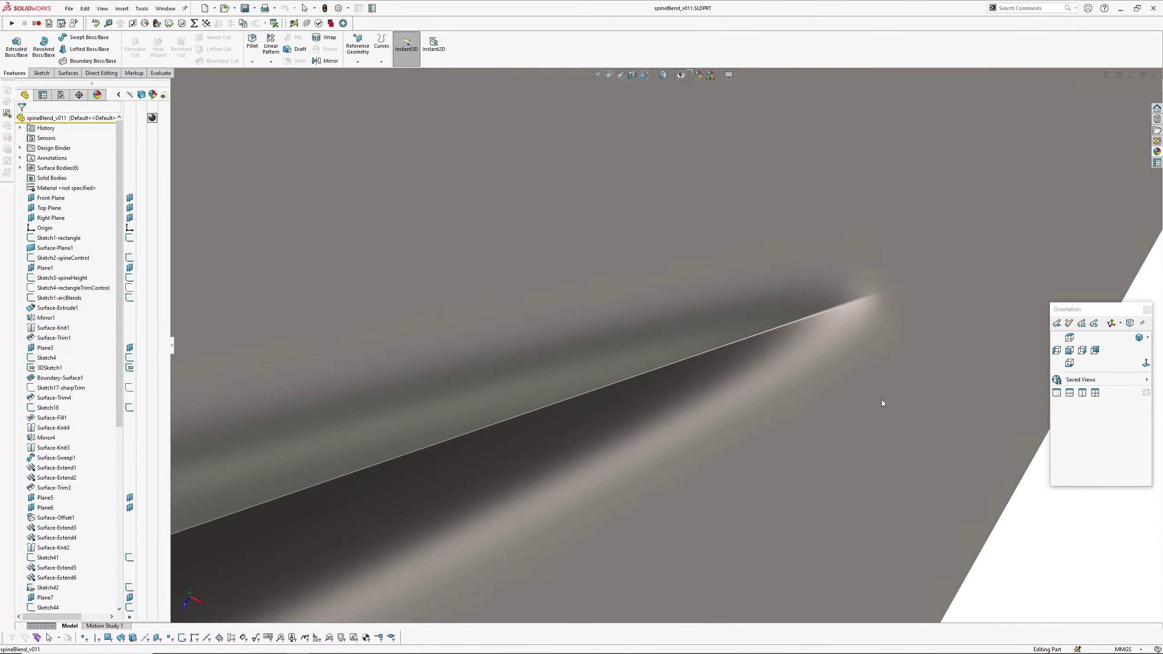
{"action": "mouse_move", "coordinate": [881, 400]}
{"action": "middle_mouse_down"}
{"action": "mouse_move", "coordinate": [930, 399]}
{"action": "mouse_move", "coordinate": [960, 449]}
{"action": "mouse_move", "coordinate": [940, 475]}
{"action": "mouse_move", "coordinate": [942, 452]}
{"action": "mouse_move", "coordinate": [940, 481]}
{"action": "mouse_move", "coordinate": [950, 473]}
{"action": "mouse_move", "coordinate": [930, 462]}
{"action": "mouse_move", "coordinate": [941, 455]}
{"action": "mouse_move", "coordinate": [935, 483]}
{"action": "mouse_move", "coordinate": [898, 280]}
{"action": "mouse_move", "coordinate": [905, 336]}
{"action": "mouse_move", "coordinate": [708, 356]}
{"action": "middle_mouse_up"}
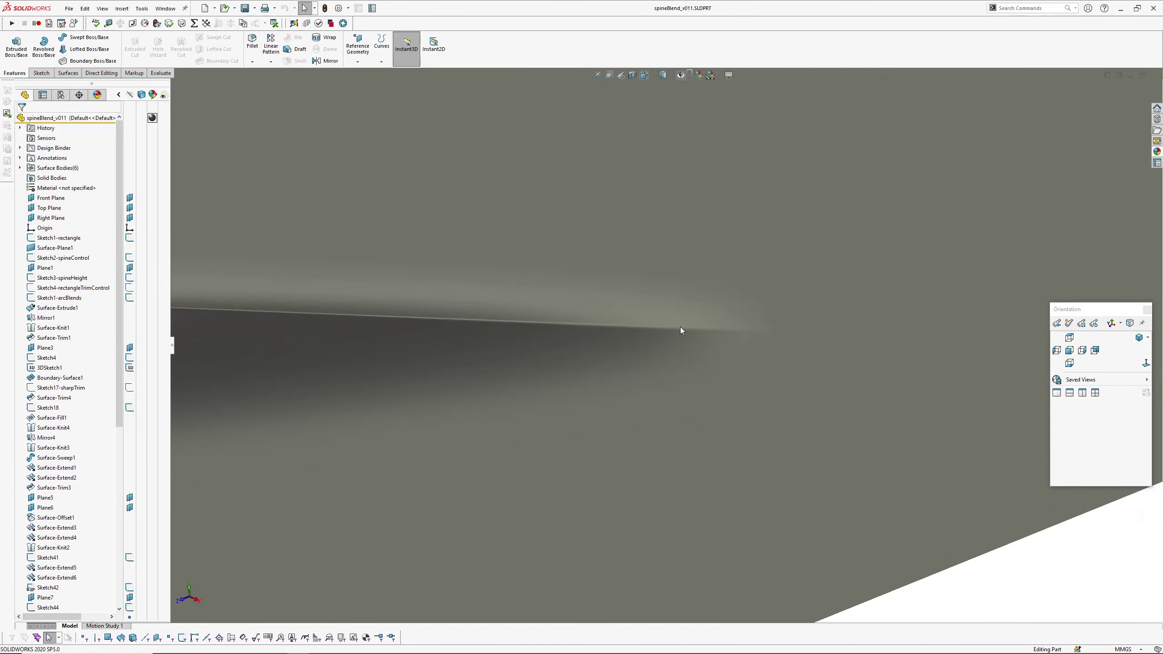
{"action": "middle_click_drag", "start_coordinate": [795, 338], "coordinate": [529, 235]}
{"action": "middle_click_drag", "start_coordinate": [568, 268], "coordinate": [460, 143]}
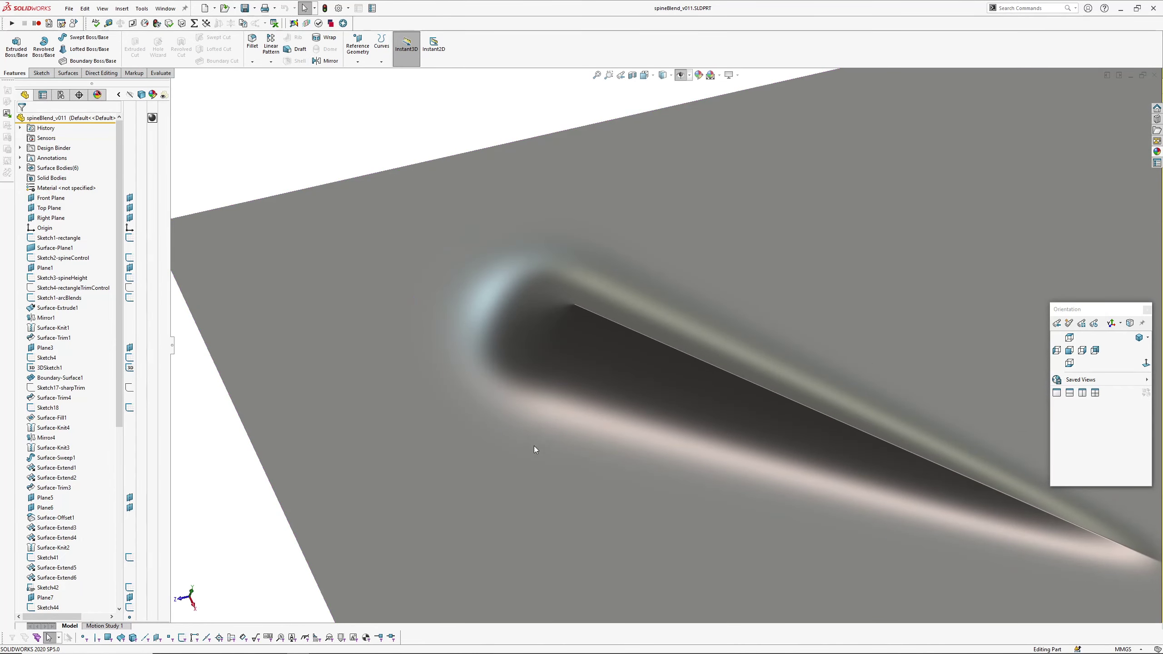
{"action": "middle_click_drag", "start_coordinate": [537, 444], "coordinate": [736, 346]}
{"action": "scroll", "coordinate": [543, 426], "scroll_direction": "down", "scroll_amount": 3}
{"action": "middle_click_drag", "start_coordinate": [543, 427], "coordinate": [516, 342]}
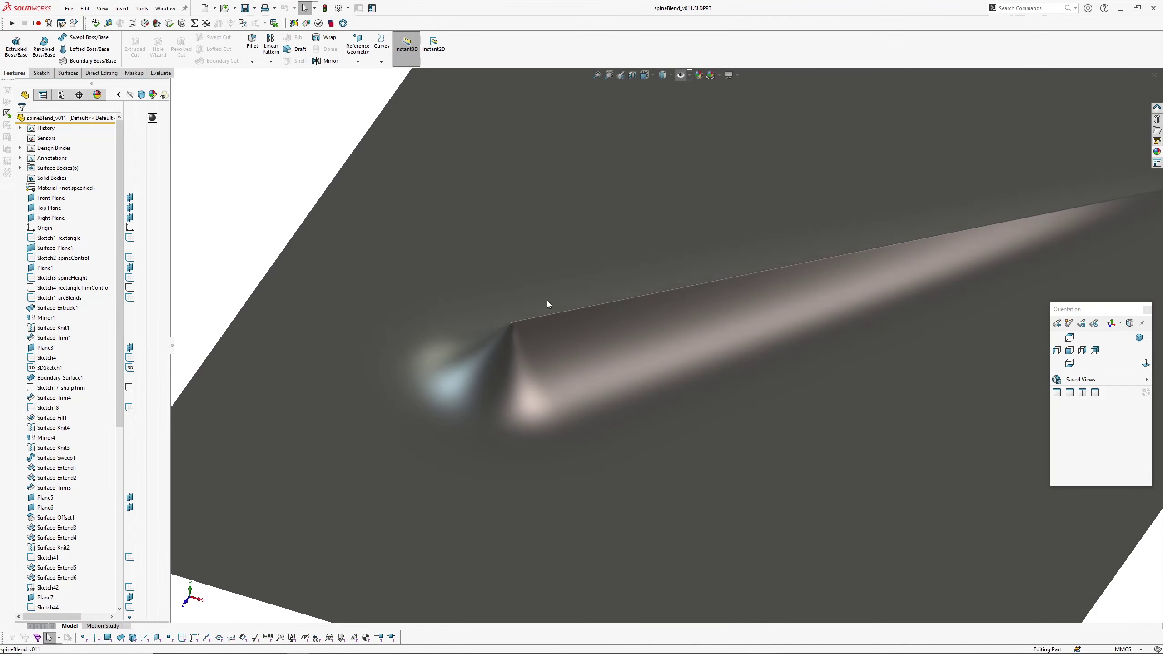
{"action": "middle_click_drag", "start_coordinate": [530, 302], "coordinate": [570, 316]}
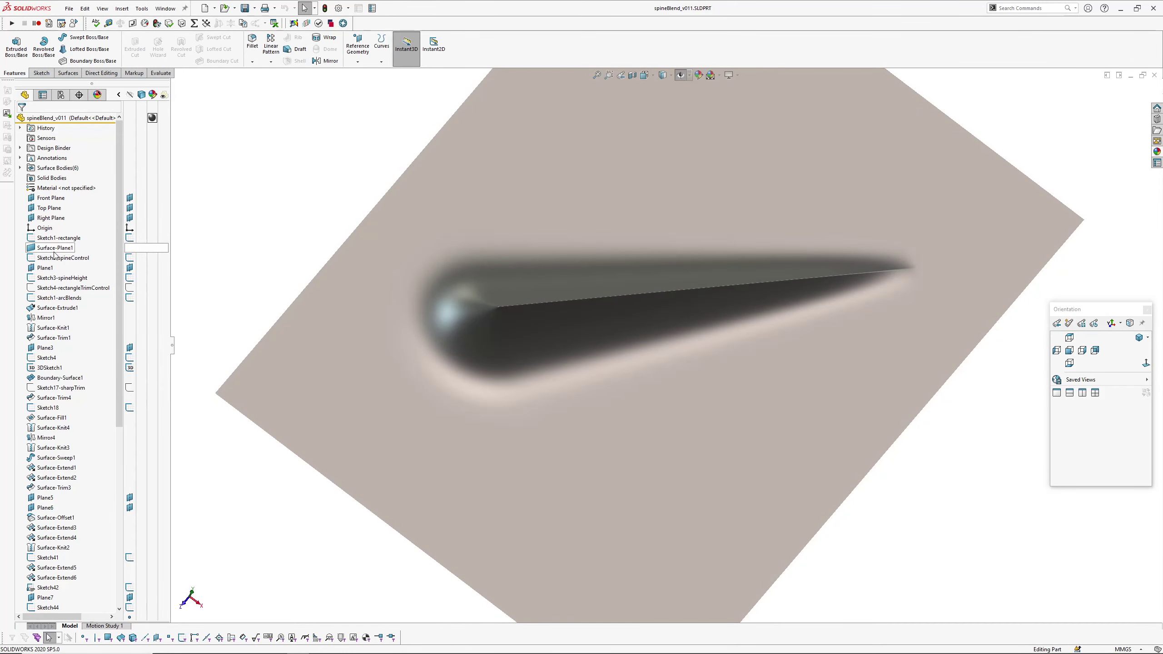
Roll the feature history back to just after Sketch1-rectangle, inspect the rectangle, and roll forward past Surface-Plane1.
{"action": "left_click_drag", "start_coordinate": [54, 255], "coordinate": [55, 244]}
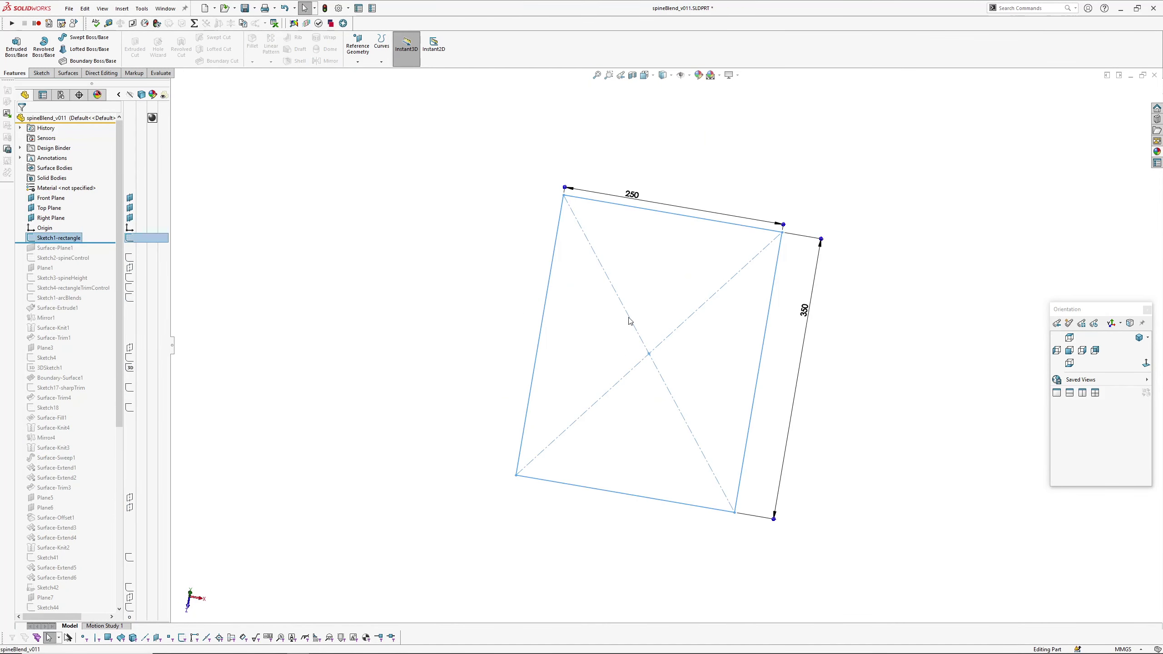
{"action": "mouse_move", "coordinate": [647, 322]}
{"action": "middle_mouse_down"}
{"action": "mouse_move", "coordinate": [625, 329]}
{"action": "mouse_move", "coordinate": [645, 332]}
{"action": "middle_mouse_up"}
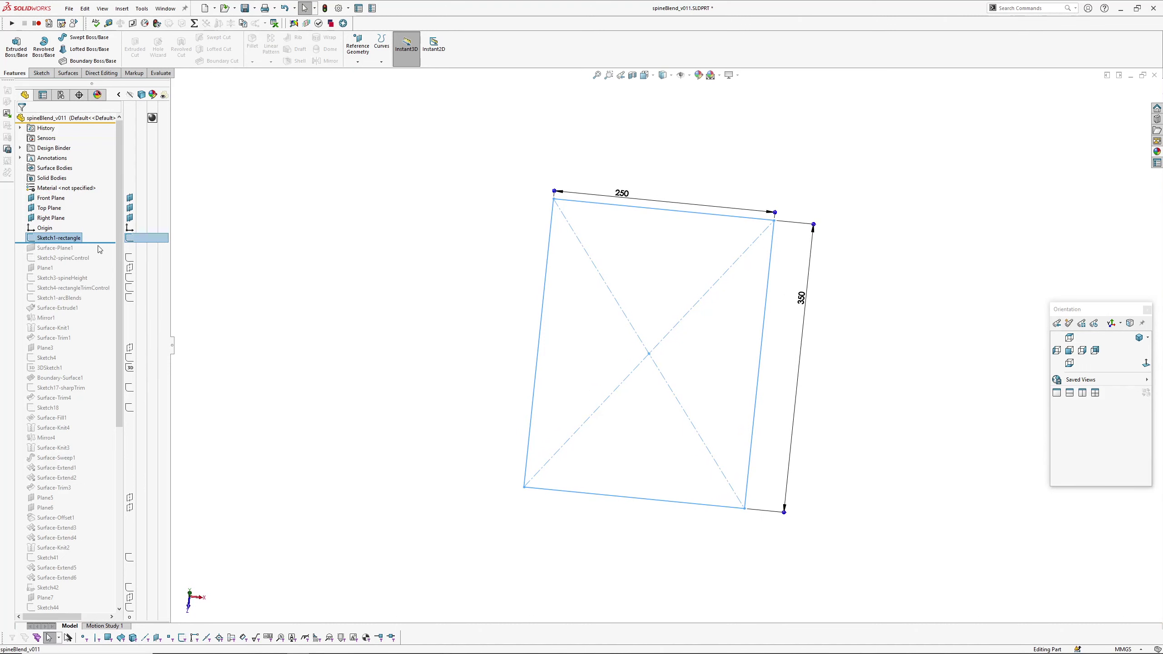
{"action": "left_click_drag", "start_coordinate": [103, 251], "coordinate": [103, 252]}
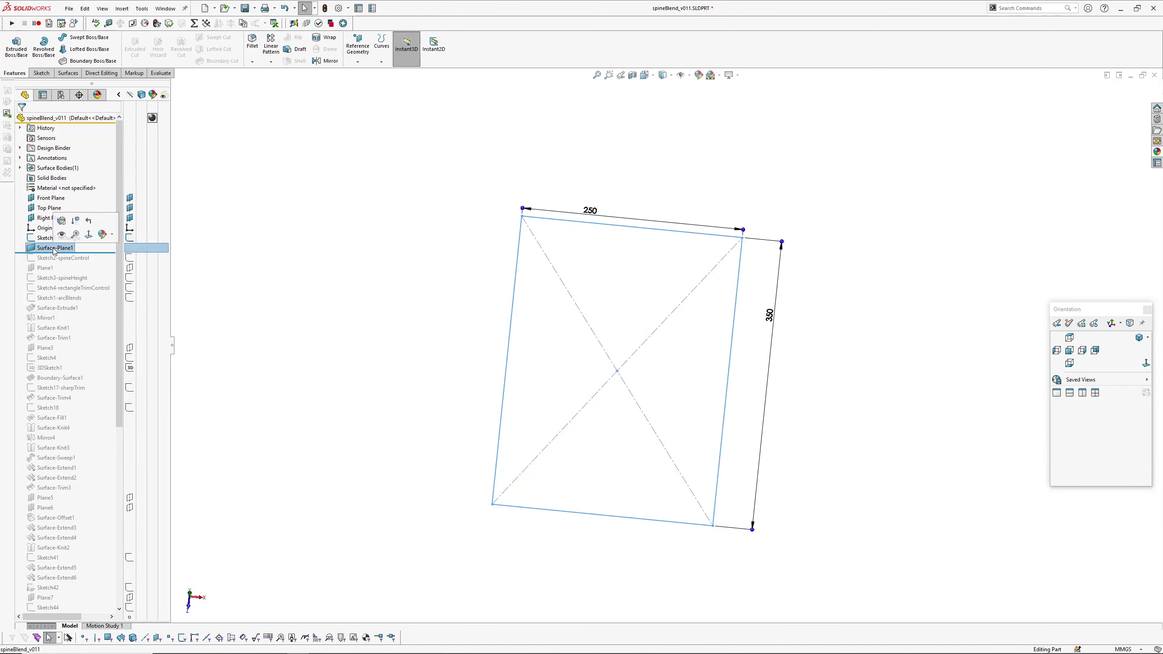
Roll the feature history forward past Sketch3-spineHeight and inspect the spine height sketch against the base rectangle.
{"action": "left_click_drag", "start_coordinate": [80, 253], "coordinate": [79, 262]}
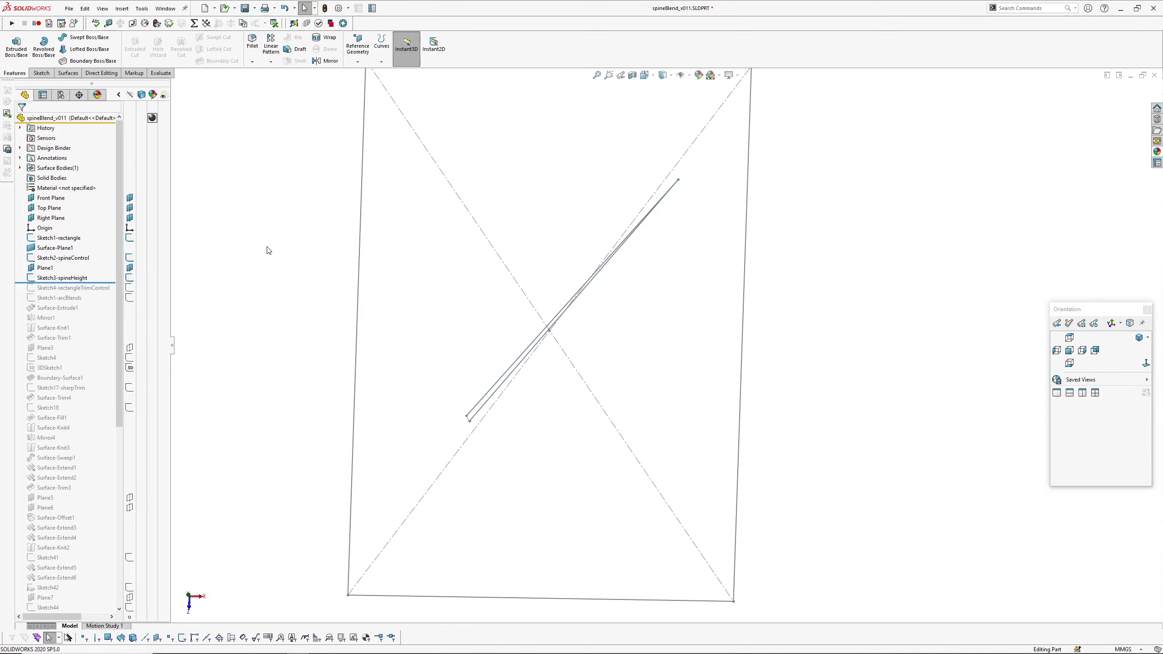
{"action": "mouse_move", "coordinate": [450, 406]}
{"action": "middle_mouse_down"}
{"action": "mouse_move", "coordinate": [455, 261]}
{"action": "mouse_move", "coordinate": [436, 205]}
{"action": "mouse_move", "coordinate": [419, 204]}
{"action": "middle_mouse_up"}
{"action": "scroll", "coordinate": [578, 400], "scroll_direction": "down", "scroll_amount": 3}
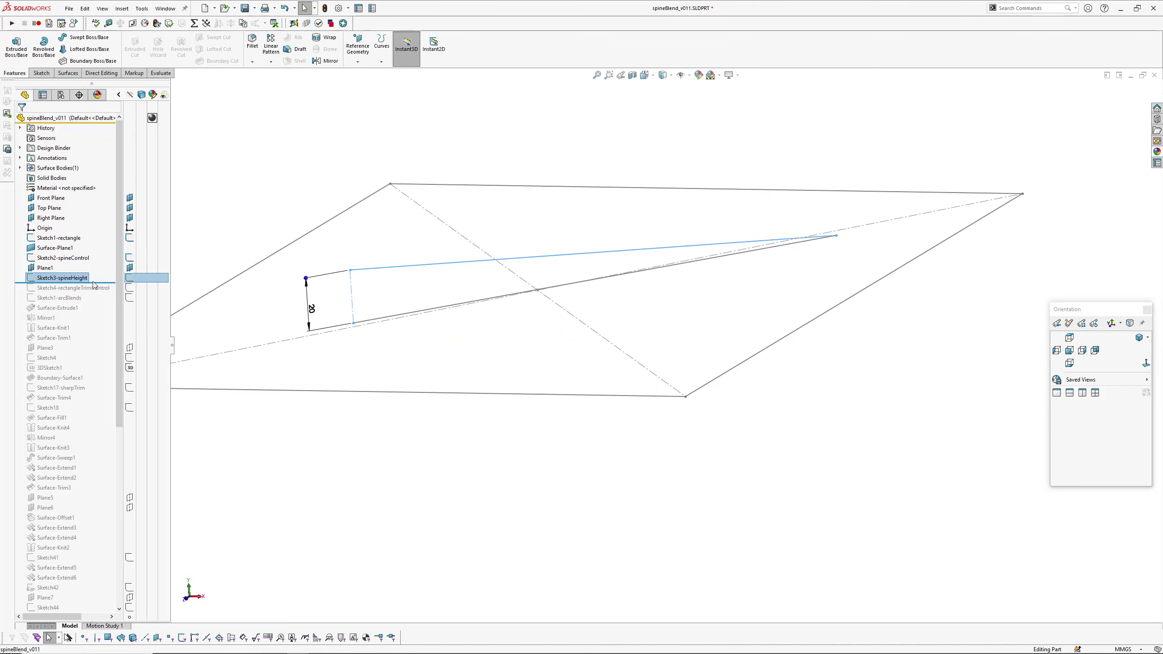
{"action": "scroll", "coordinate": [855, 243], "scroll_direction": "down", "scroll_amount": 3}
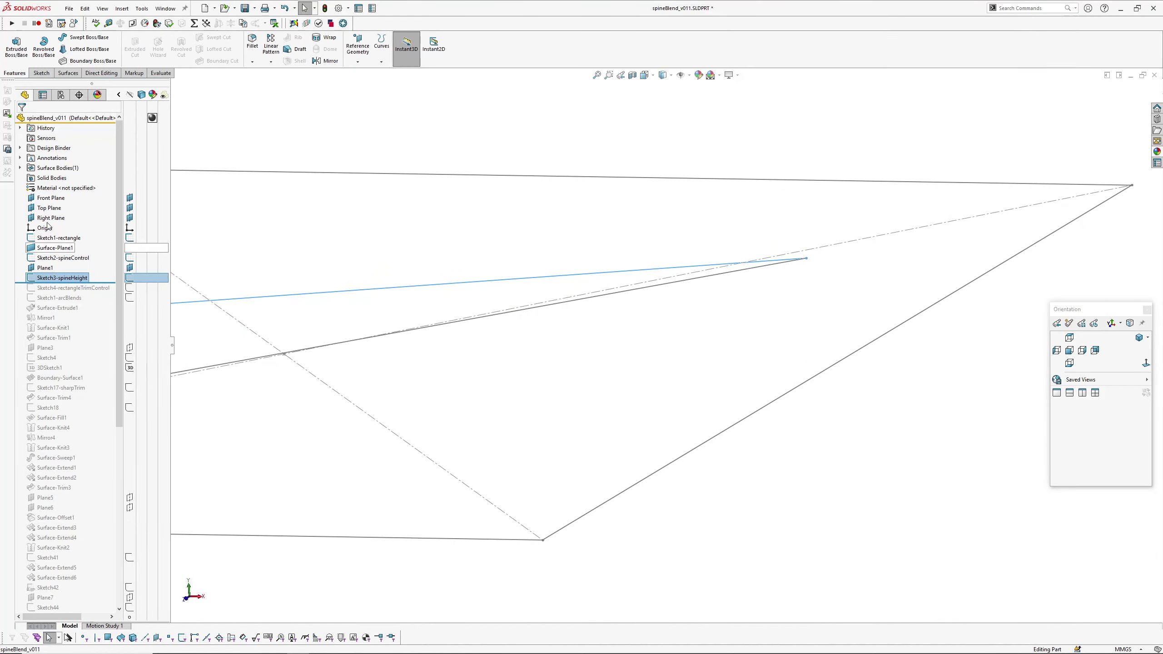
Display the Surface-Plane1 body as shaded and view it together with the spine sketches.
{"action": "scroll", "coordinate": [652, 308], "scroll_direction": "up", "scroll_amount": 2}
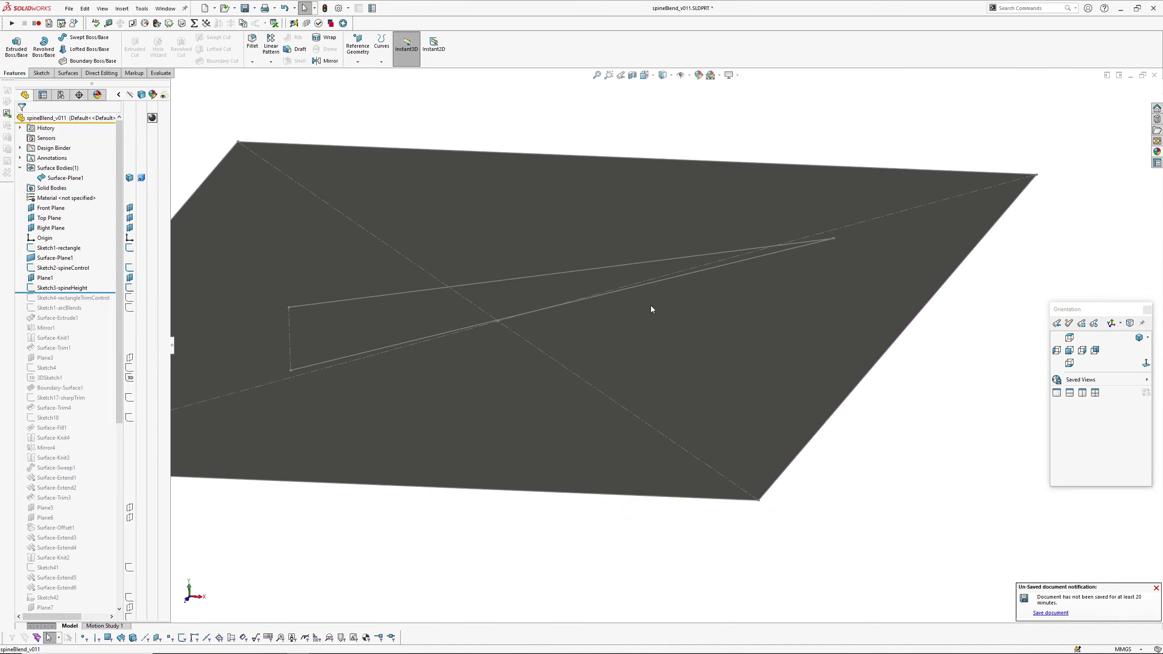
{"action": "middle_click_drag", "start_coordinate": [437, 326], "coordinate": [561, 330], "text": "ctrl"}
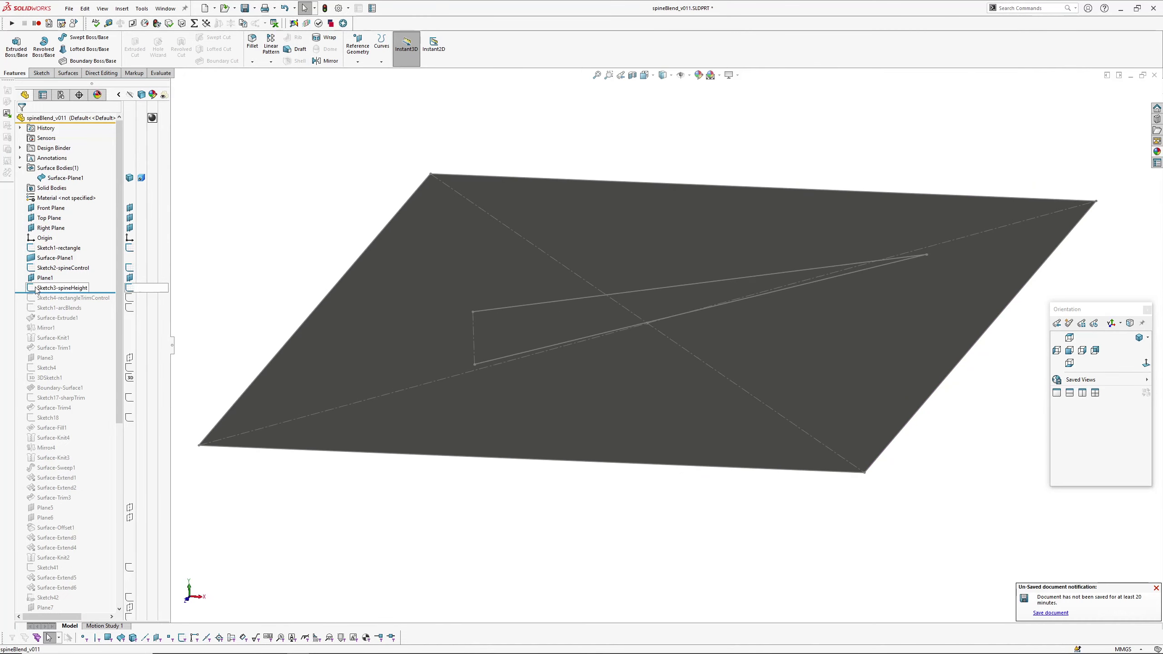
{"action": "mouse_move", "coordinate": [585, 398]}
{"action": "middle_mouse_down"}
{"action": "mouse_move", "coordinate": [550, 416]}
{"action": "mouse_move", "coordinate": [567, 340]}
{"action": "mouse_move", "coordinate": [561, 447]}
{"action": "mouse_move", "coordinate": [569, 331]}
{"action": "mouse_move", "coordinate": [602, 286]}
{"action": "mouse_move", "coordinate": [571, 312]}
{"action": "mouse_move", "coordinate": [576, 403]}
{"action": "mouse_move", "coordinate": [570, 360]}
{"action": "middle_mouse_up"}
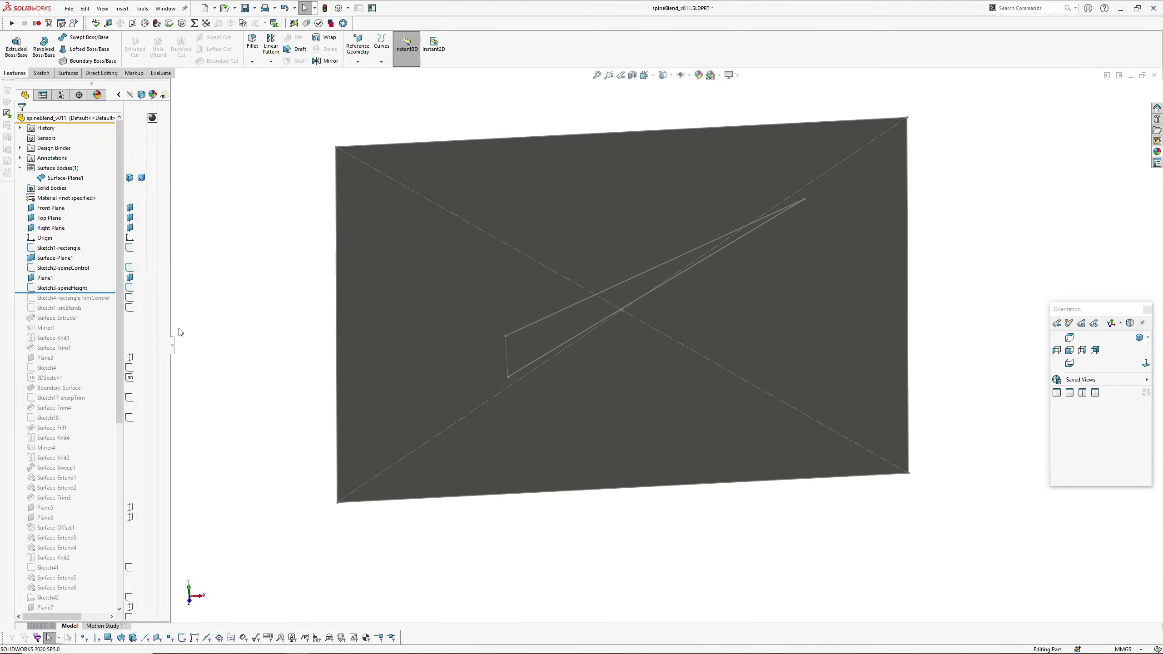
Roll the feature history forward past Sketch4-rectangleTrimControl and select that sketch to inspect its teardrop-shaped trim outline.
{"action": "key", "text": "ctrl+Left"}
{"action": "key", "text": "ctrl+Left"}
{"action": "key", "text": "ctrl+Left"}
{"action": "key", "text": "ctrl+Left"}
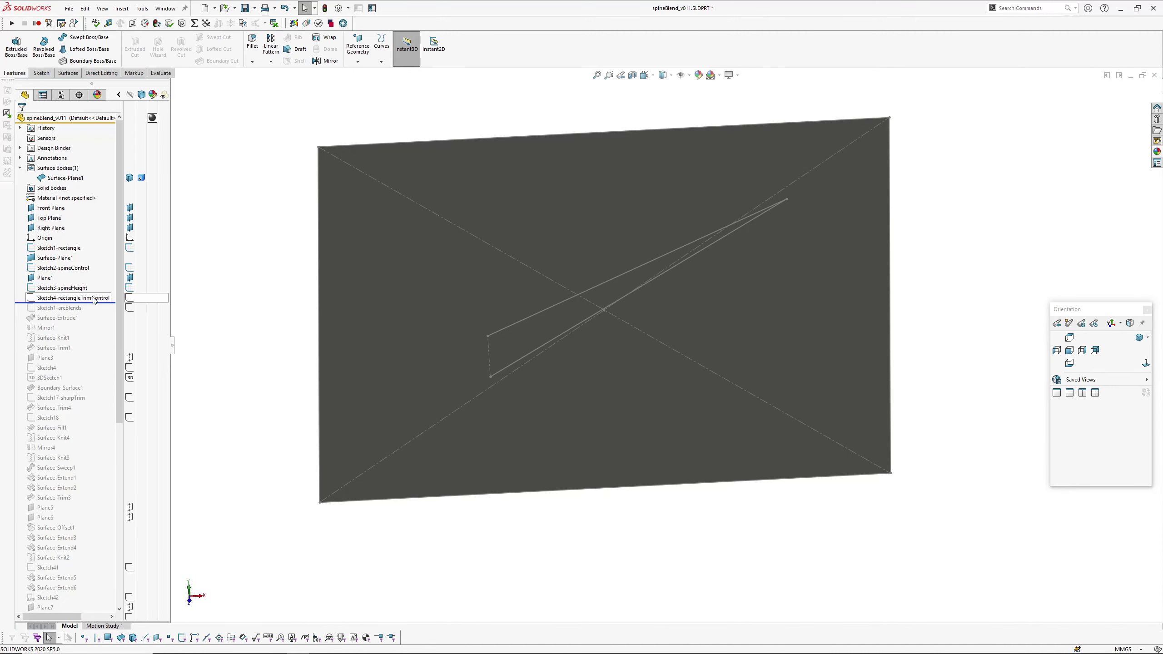
{"action": "middle_click_drag", "start_coordinate": [660, 376], "coordinate": [607, 436]}
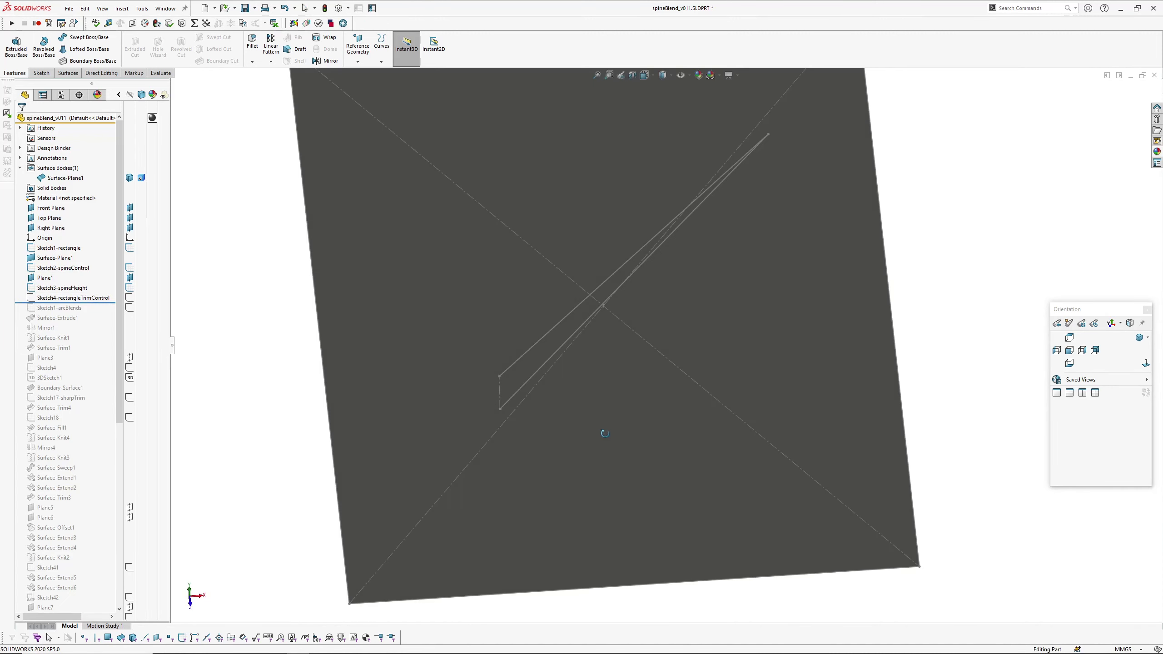
{"action": "scroll", "coordinate": [280, 299], "scroll_direction": "down", "scroll_amount": 2}
{"action": "scroll", "coordinate": [229, 293], "scroll_direction": "up", "scroll_amount": 1}
{"action": "left_click", "coordinate": [211, 293]}
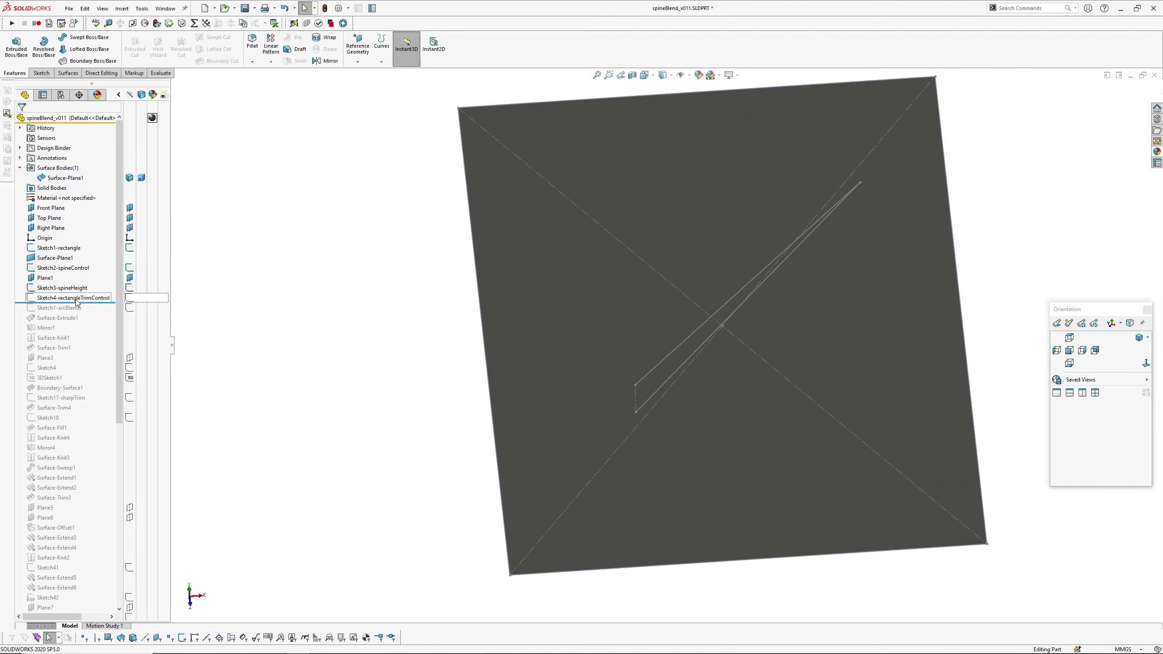
{"action": "left_click", "coordinate": [76, 298]}
{"action": "mouse_move", "coordinate": [668, 326]}
{"action": "middle_mouse_down"}
{"action": "mouse_move", "coordinate": [678, 392]}
{"action": "mouse_move", "coordinate": [647, 395]}
{"action": "middle_mouse_up"}
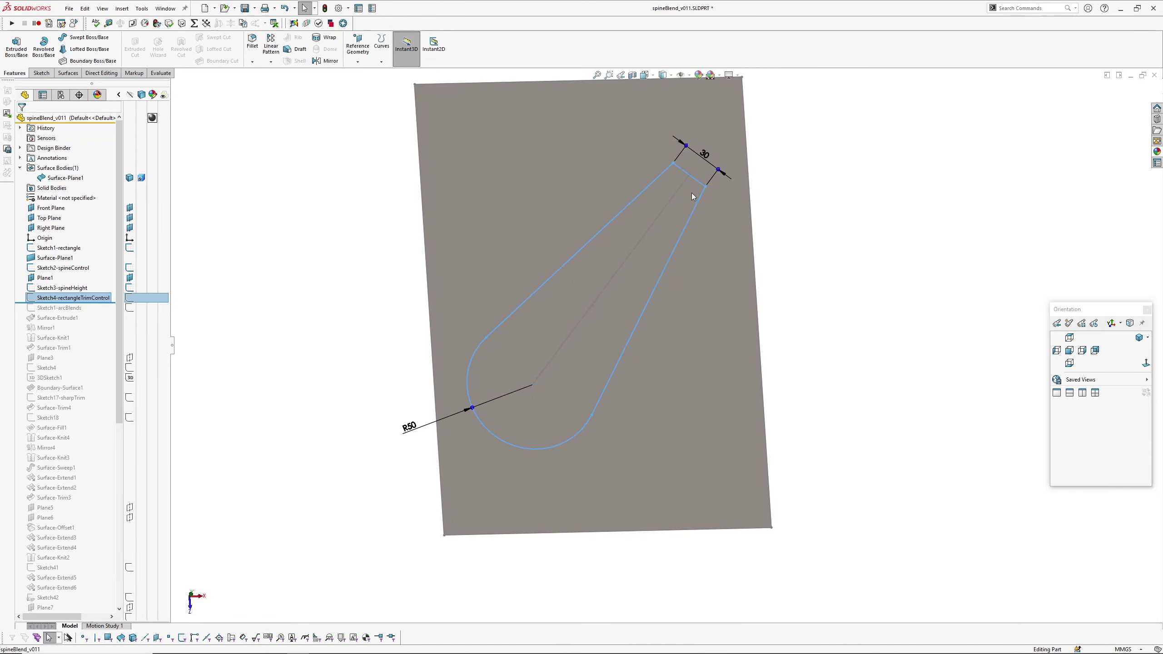
{"action": "mouse_move", "coordinate": [246, 276]}
{"action": "middle_mouse_down"}
{"action": "mouse_move", "coordinate": [345, 279]}
{"action": "mouse_move", "coordinate": [270, 356]}
{"action": "mouse_move", "coordinate": [293, 278]}
{"action": "mouse_move", "coordinate": [295, 306]}
{"action": "middle_mouse_up"}
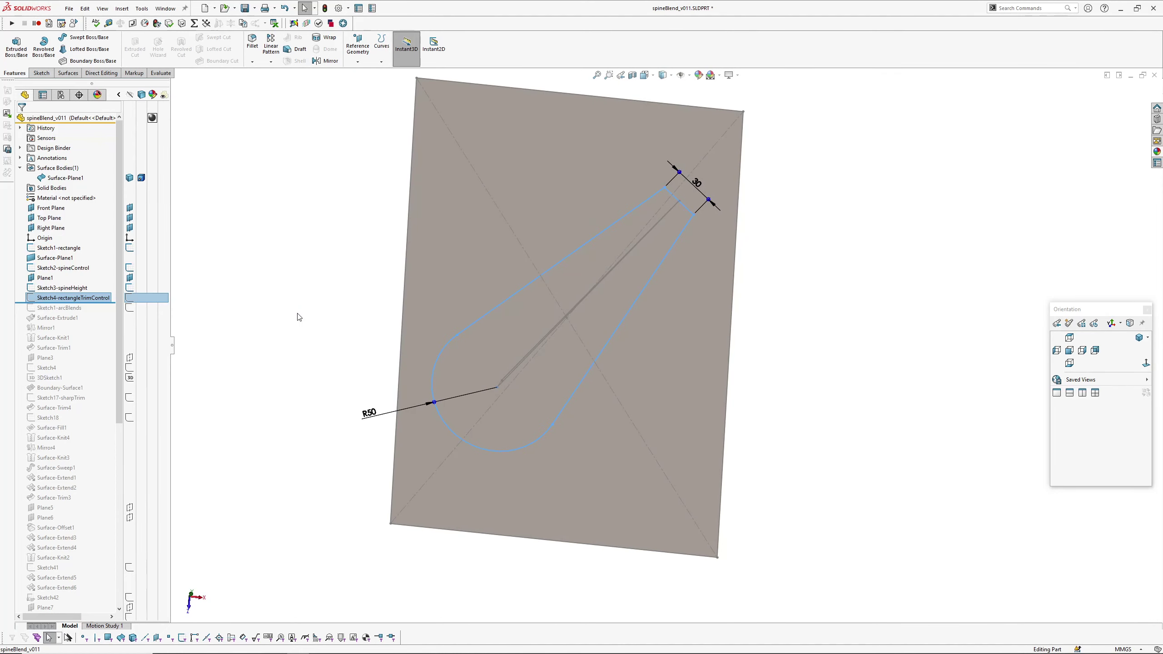
Display the Surface-Plane1 body as wireframe and inspect the rounded end of the trim outline around the spine.
{"action": "key", "text": "w"}
{"action": "mouse_move", "coordinate": [394, 340]}
{"action": "middle_mouse_down"}
{"action": "mouse_move", "coordinate": [433, 333]}
{"action": "mouse_move", "coordinate": [472, 381]}
{"action": "middle_mouse_up"}
{"action": "scroll", "coordinate": [582, 424], "scroll_direction": "down", "scroll_amount": 2}
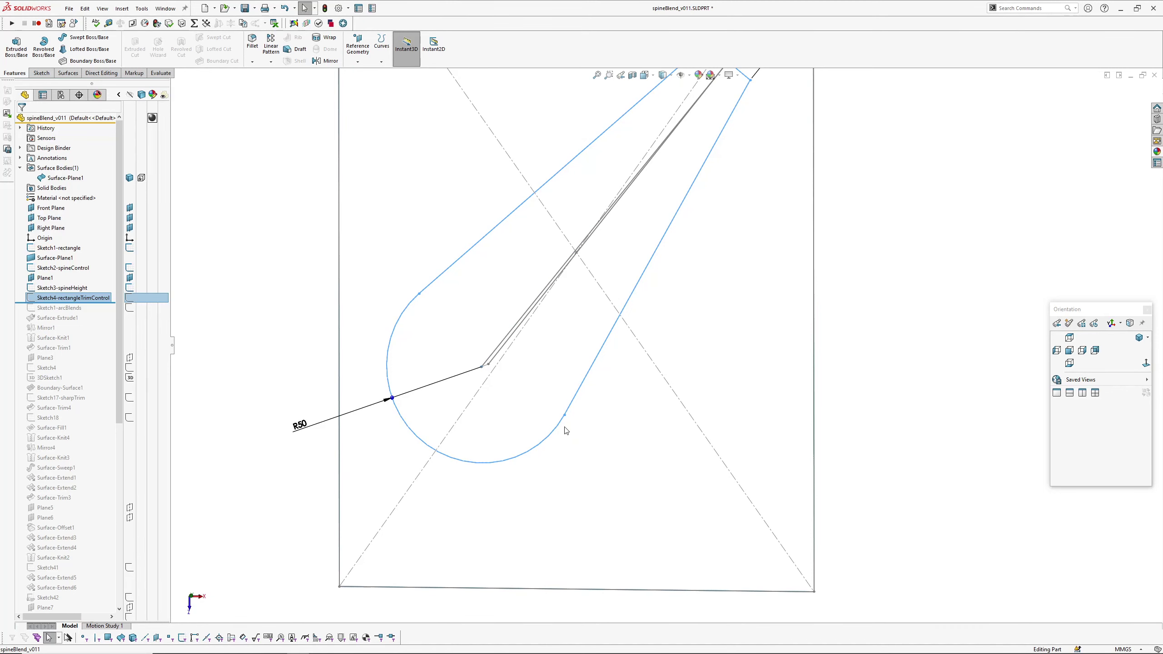
{"action": "mouse_move", "coordinate": [557, 414]}
{"action": "middle_mouse_down", "text": "ctrl"}
{"action": "mouse_move", "coordinate": [574, 430]}
{"action": "mouse_move", "coordinate": [564, 433]}
{"action": "middle_mouse_up", "text": "ctrl"}
{"action": "scroll", "coordinate": [576, 430], "scroll_direction": "down", "scroll_amount": 1}
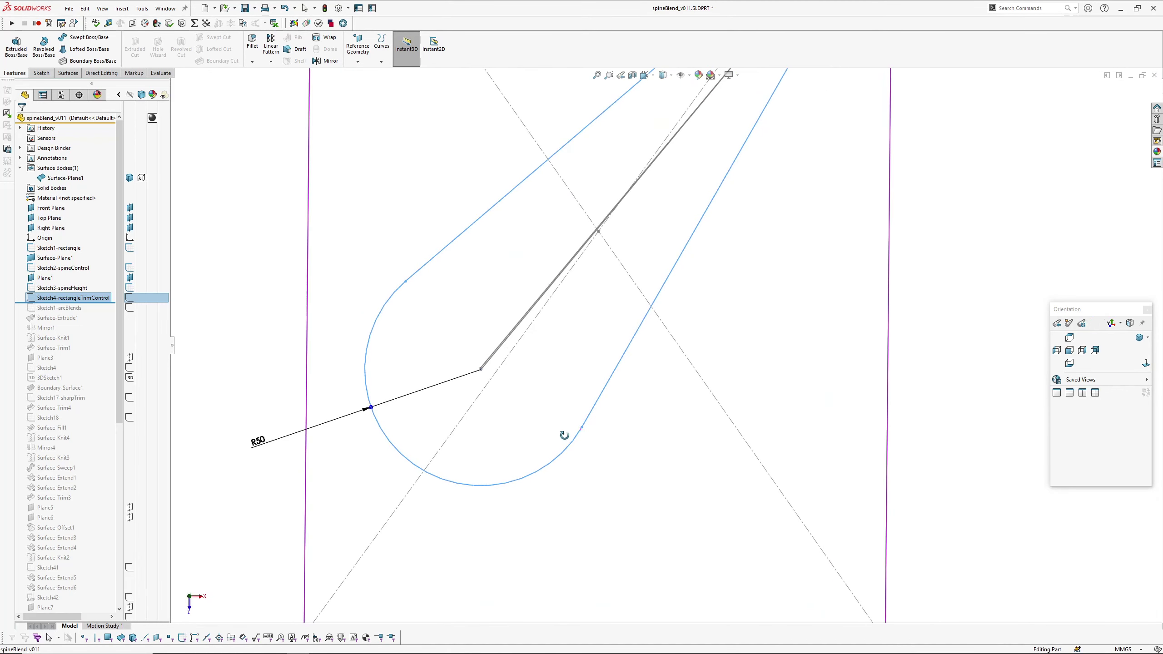
Roll the feature history forward past Sketch1-arcBlends, open that sketch for editing, and view it normal to its plane.
{"action": "left_click", "coordinate": [233, 288]}
{"action": "left_click_drag", "start_coordinate": [102, 303], "coordinate": [92, 314]}
{"action": "left_click", "coordinate": [60, 309]}
{"action": "left_click", "coordinate": [67, 281]}
{"action": "left_click", "coordinate": [1146, 363]}
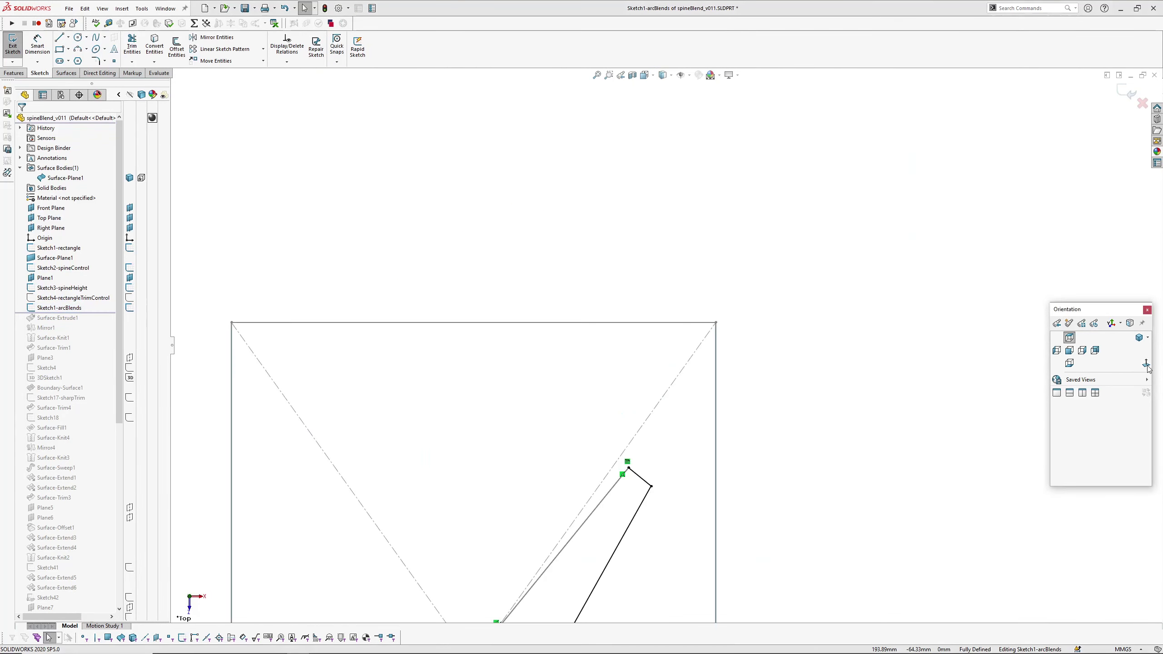
Examine the arc and its 12° and 35° construction lines in the sketch, and select the straight line running up from the blend.
{"action": "scroll", "coordinate": [652, 437], "scroll_direction": "up", "scroll_amount": 3}
{"action": "scroll", "coordinate": [600, 468], "scroll_direction": "down", "scroll_amount": 8}
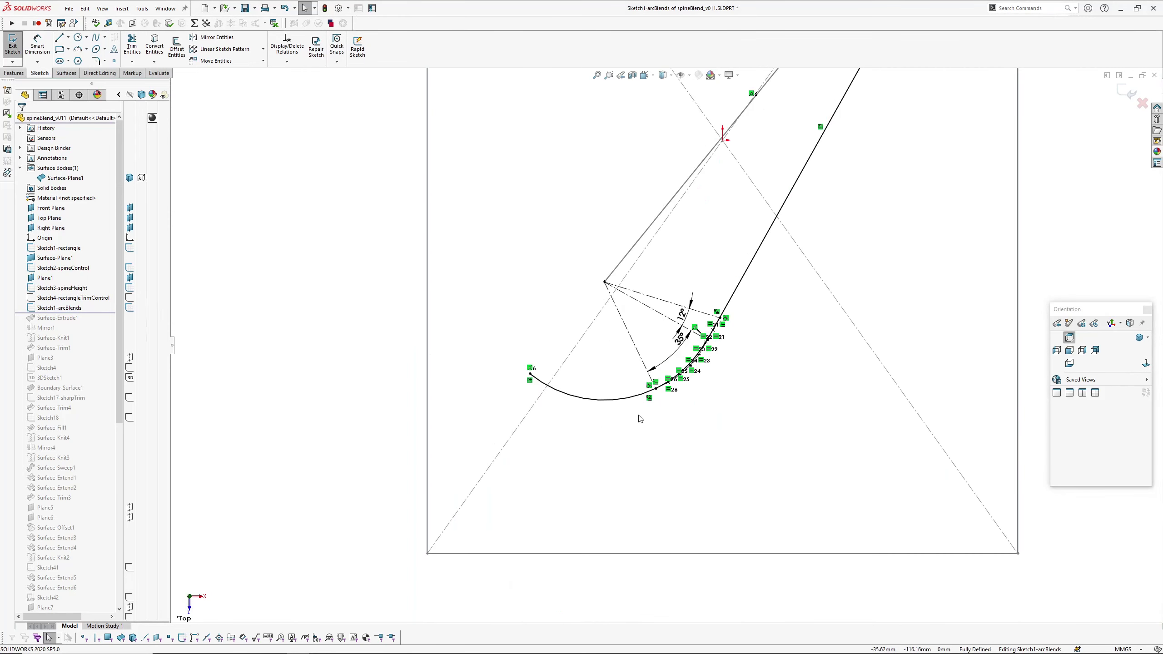
{"action": "scroll", "coordinate": [558, 441], "scroll_direction": "down", "scroll_amount": 2}
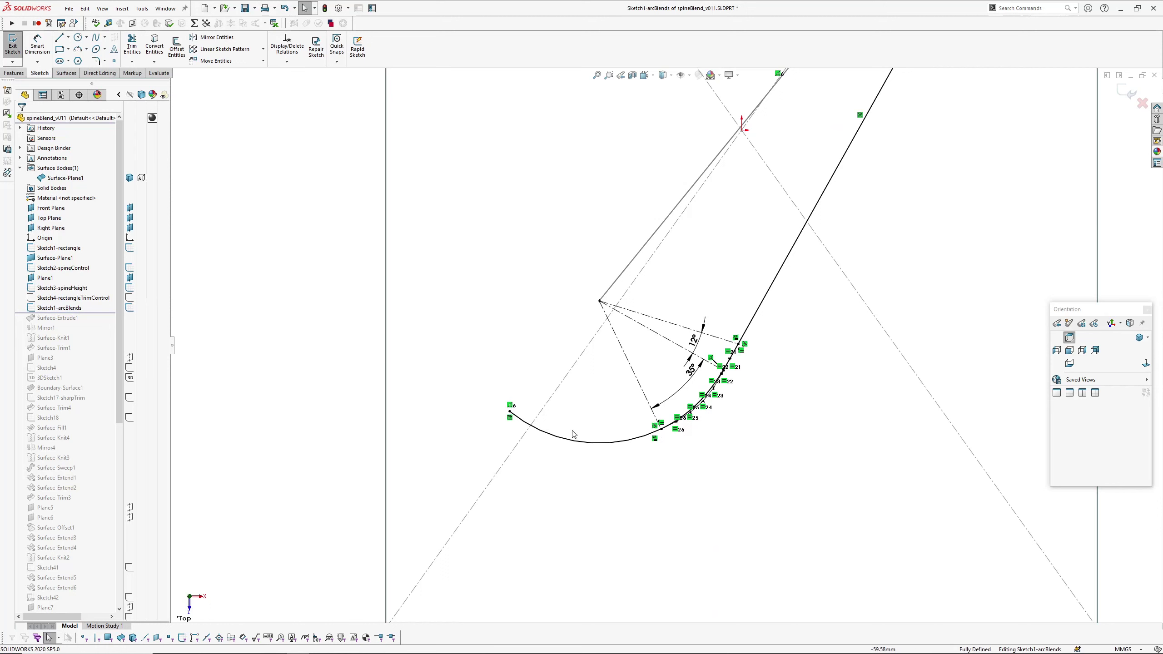
{"action": "scroll", "coordinate": [725, 402], "scroll_direction": "down", "scroll_amount": 2}
{"action": "middle_click_drag", "start_coordinate": [684, 418], "coordinate": [657, 464], "text": "ctrl"}
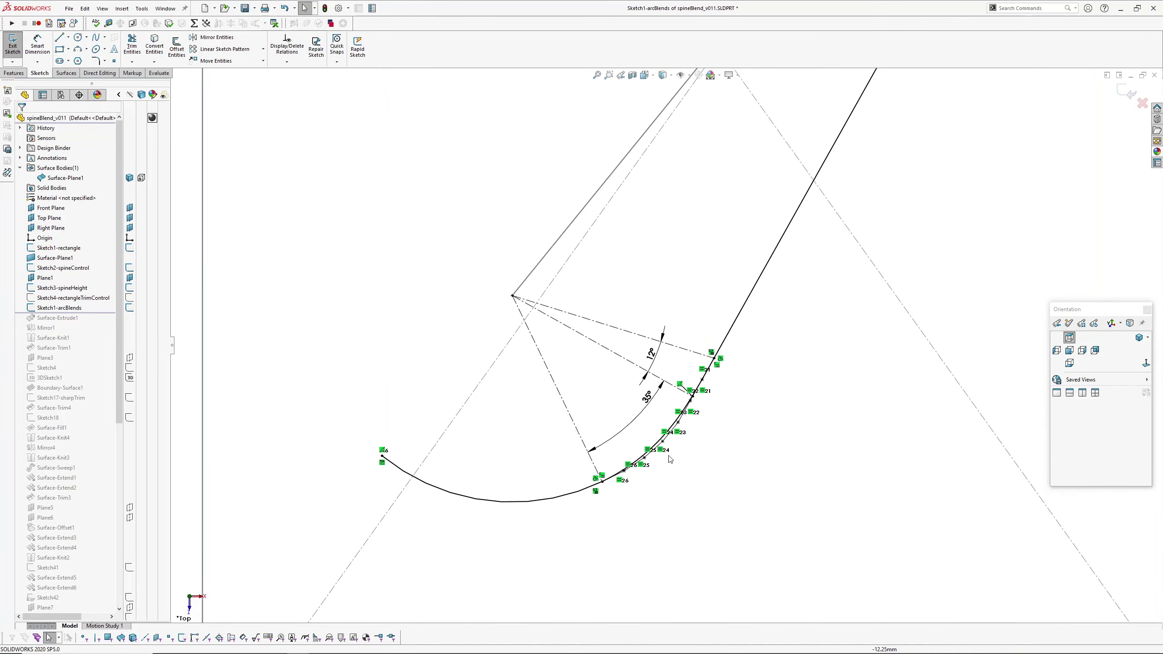
{"action": "left_click", "coordinate": [757, 285]}
{"action": "scroll", "coordinate": [642, 442], "scroll_direction": "down", "scroll_amount": 3}
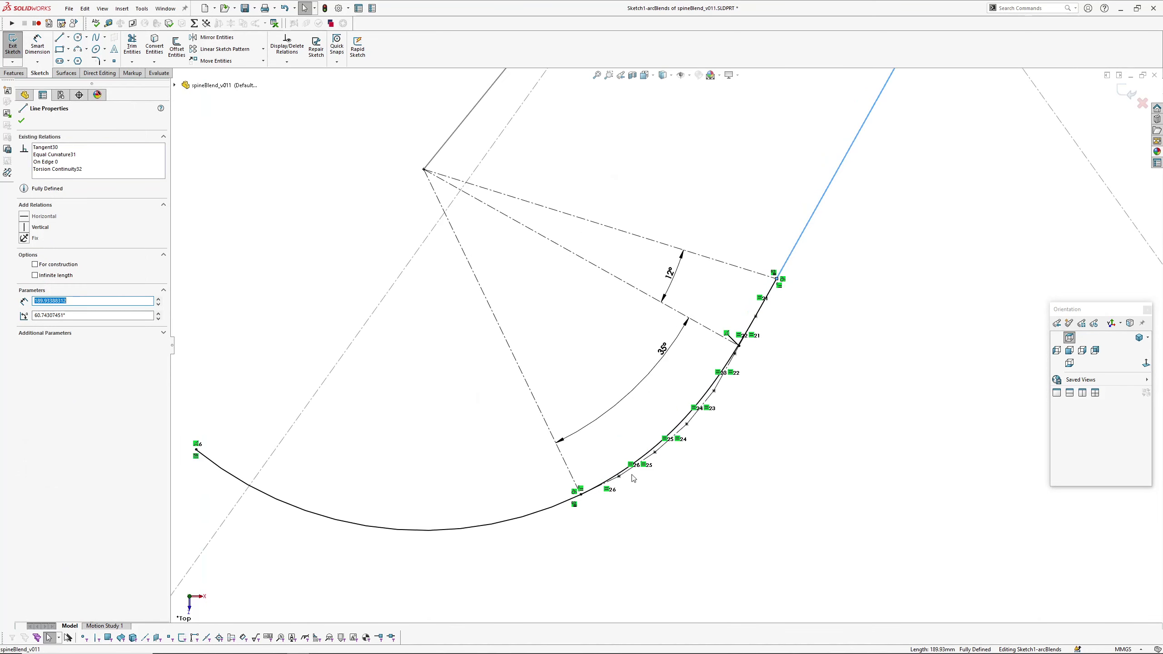
Check the curvature comb of the style spline bridging the arc and the straight line, and exit the sketch.
{"action": "left_click", "coordinate": [680, 430]}
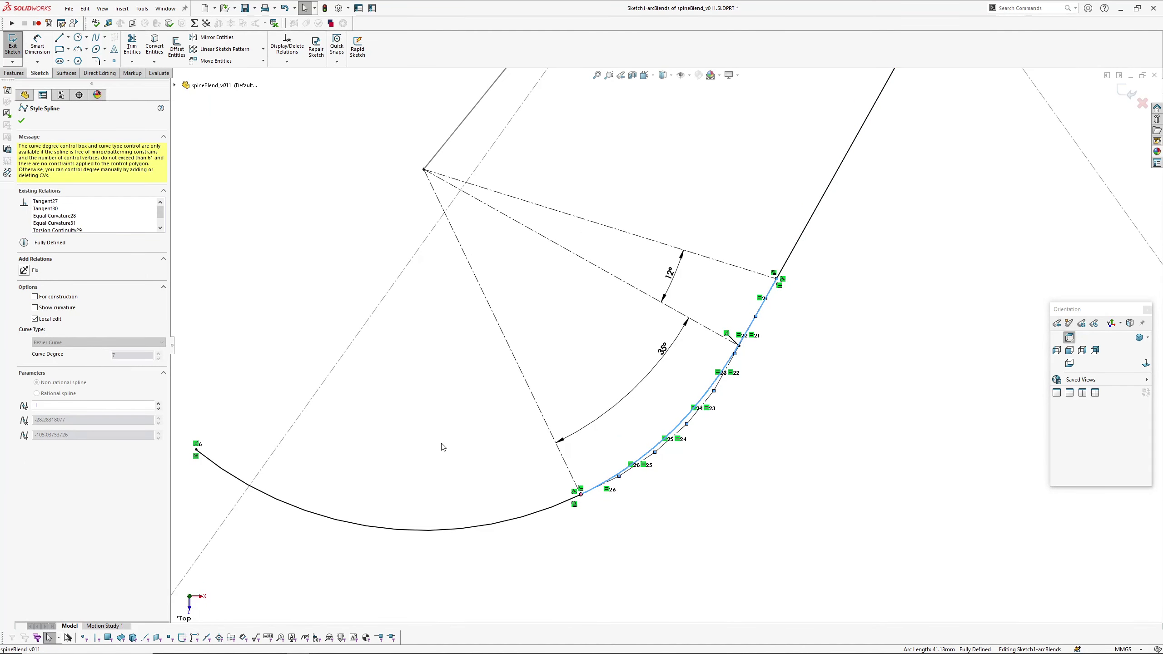
{"action": "middle_click_drag", "start_coordinate": [462, 432], "coordinate": [477, 405], "text": "ctrl"}
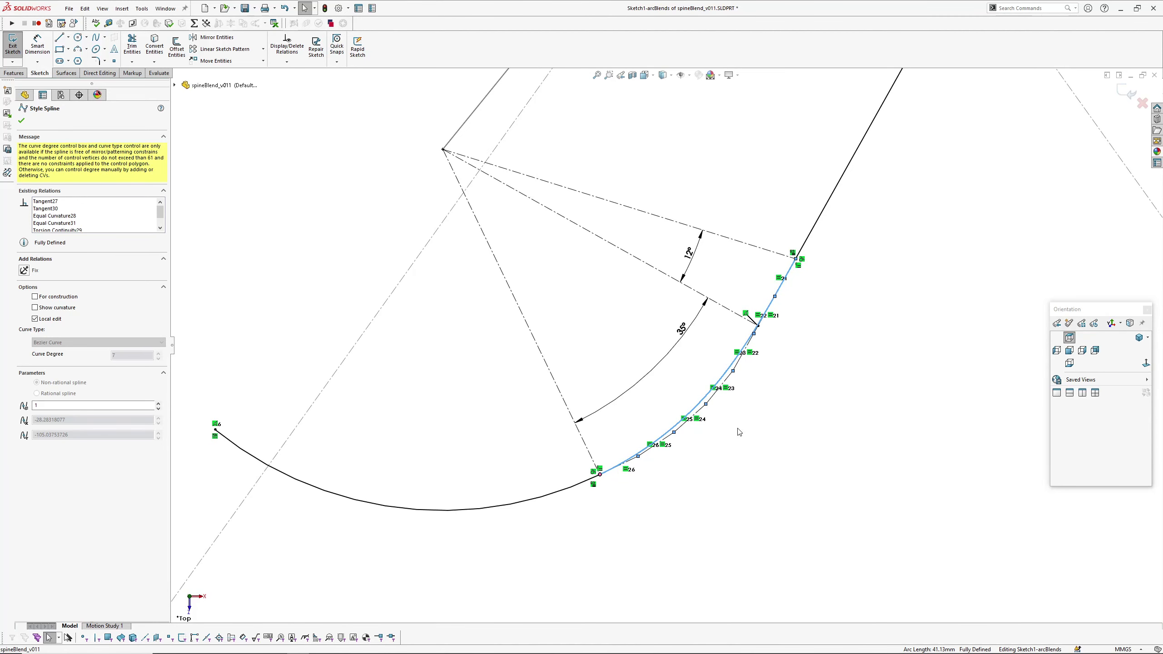
{"action": "middle_click_drag", "start_coordinate": [787, 363], "coordinate": [785, 395], "text": "ctrl"}
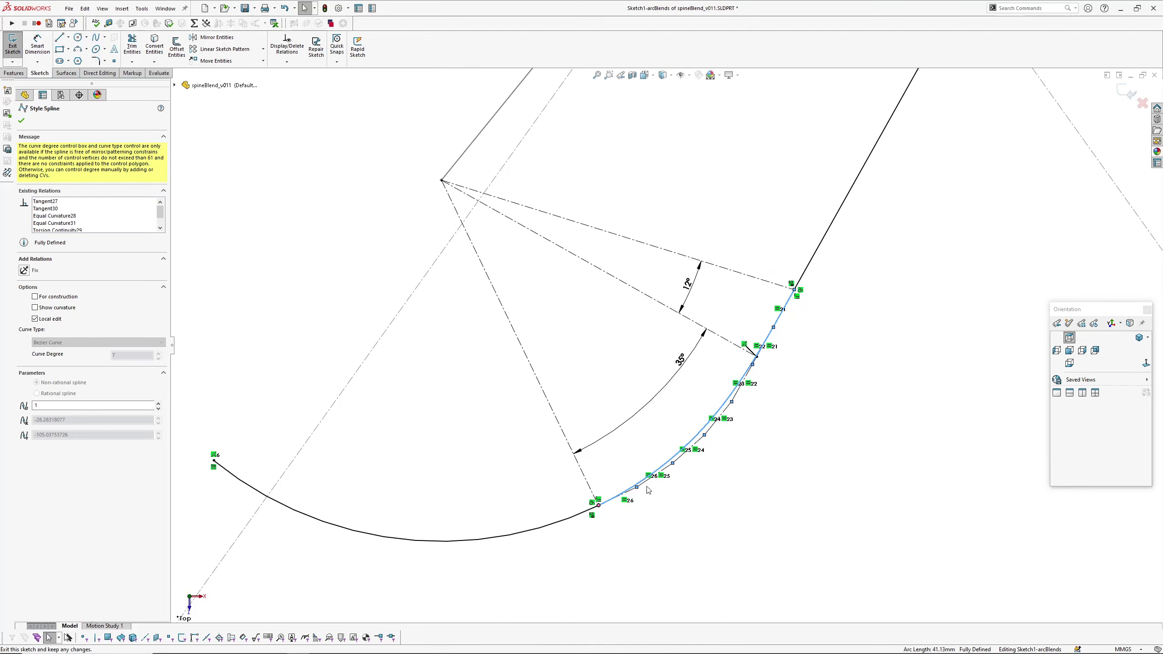
{"action": "left_click", "coordinate": [703, 434]}
{"action": "left_click", "coordinate": [52, 309]}
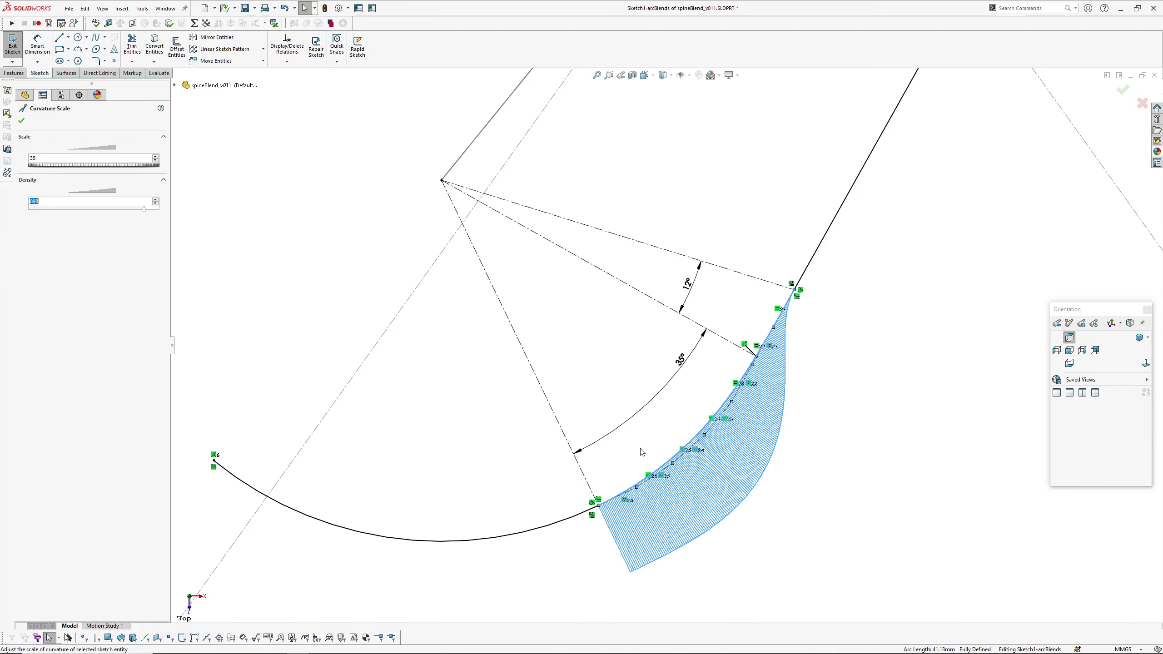
{"action": "key", "text": "Escape"}
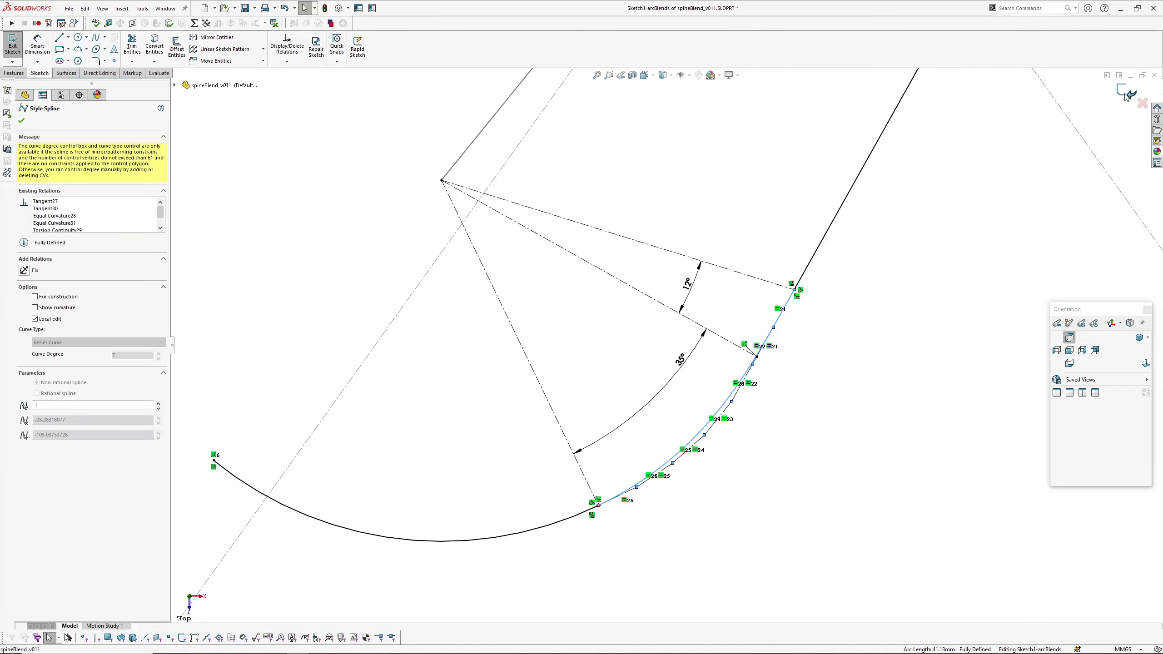
{"action": "left_click", "coordinate": [1125, 98]}
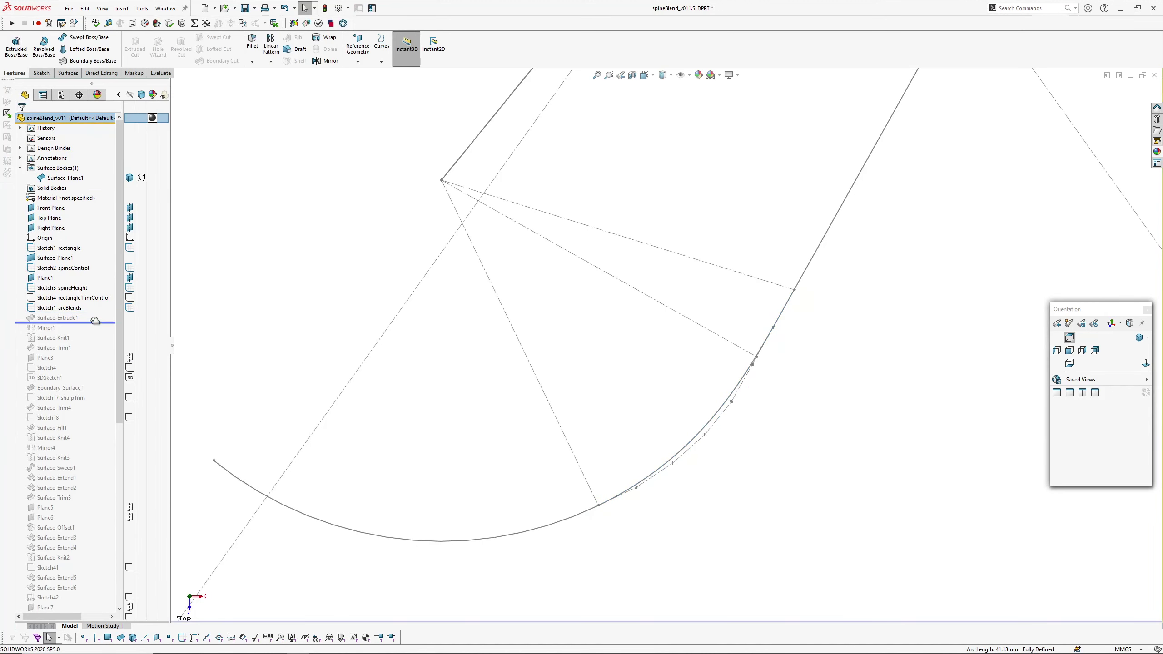
Roll the feature history forward past Surface-Extrude1 and on past Surface-Trim1, viewing the extruded wall and the trimmed teardrop opening.
{"action": "left_click_drag", "start_coordinate": [95, 313], "coordinate": [95, 322]}
{"action": "scroll", "coordinate": [664, 367], "scroll_direction": "up", "scroll_amount": 3}
{"action": "middle_click_drag", "start_coordinate": [696, 393], "coordinate": [676, 287]}
{"action": "scroll", "coordinate": [676, 286], "scroll_direction": "up", "scroll_amount": 1}
{"action": "middle_click_drag", "start_coordinate": [568, 410], "coordinate": [569, 385]}
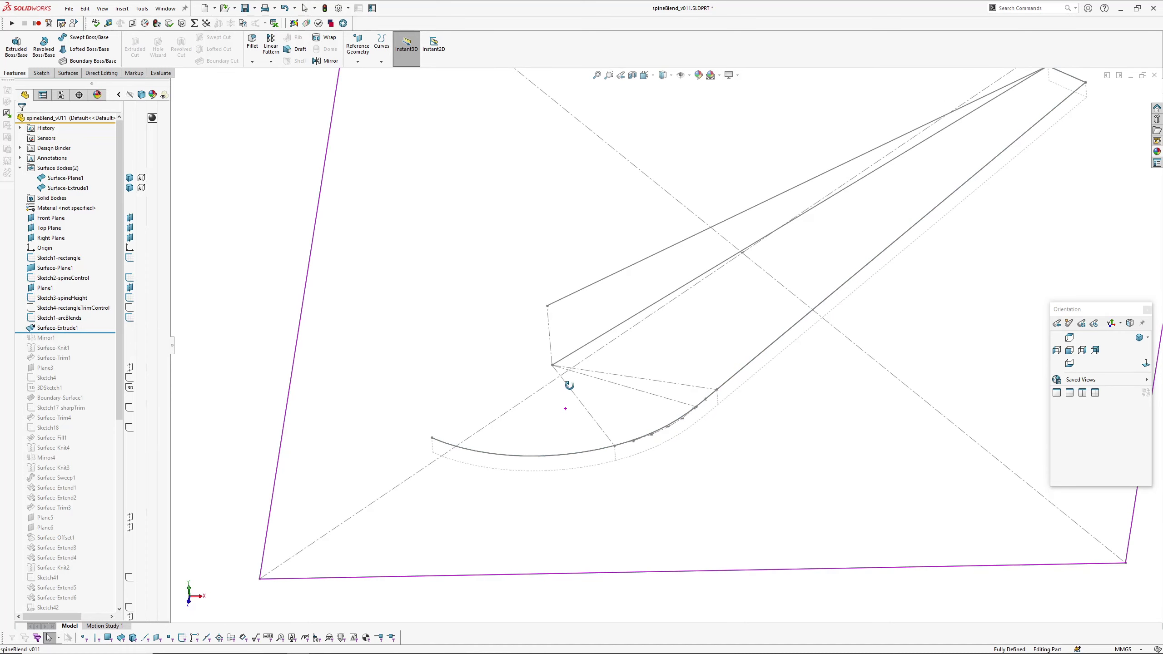
{"action": "left_click_drag", "start_coordinate": [90, 334], "coordinate": [95, 364]}
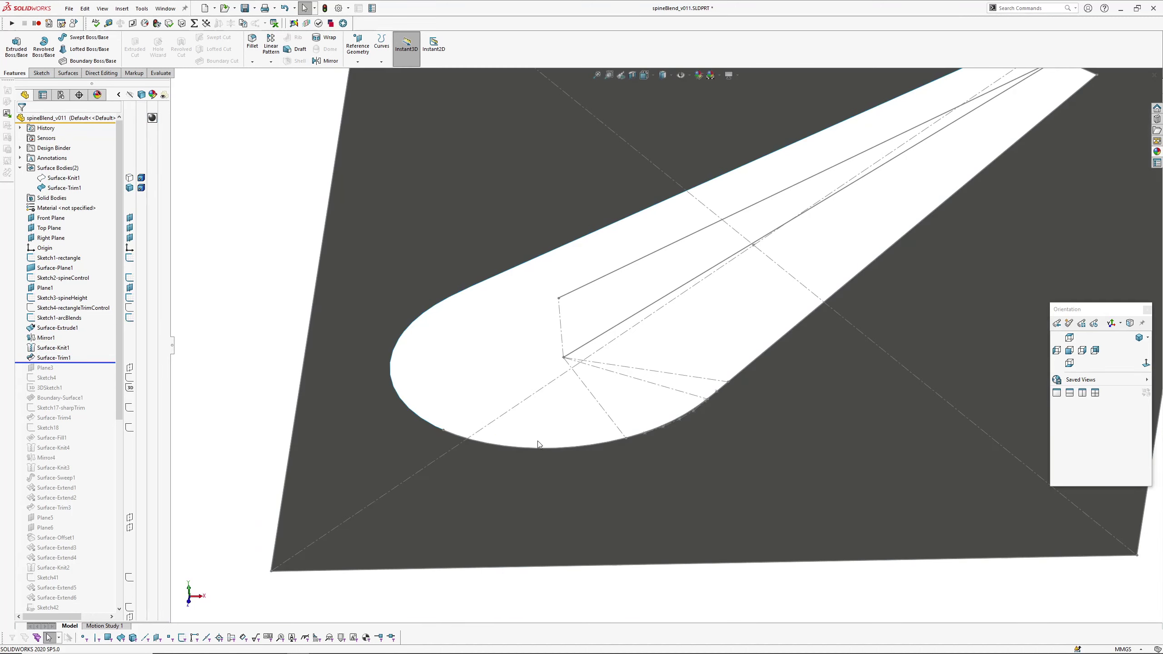
{"action": "mouse_move", "coordinate": [538, 443]}
{"action": "middle_mouse_down"}
{"action": "mouse_move", "coordinate": [660, 372]}
{"action": "mouse_move", "coordinate": [639, 444]}
{"action": "mouse_move", "coordinate": [639, 325]}
{"action": "mouse_move", "coordinate": [664, 374]}
{"action": "middle_mouse_up"}
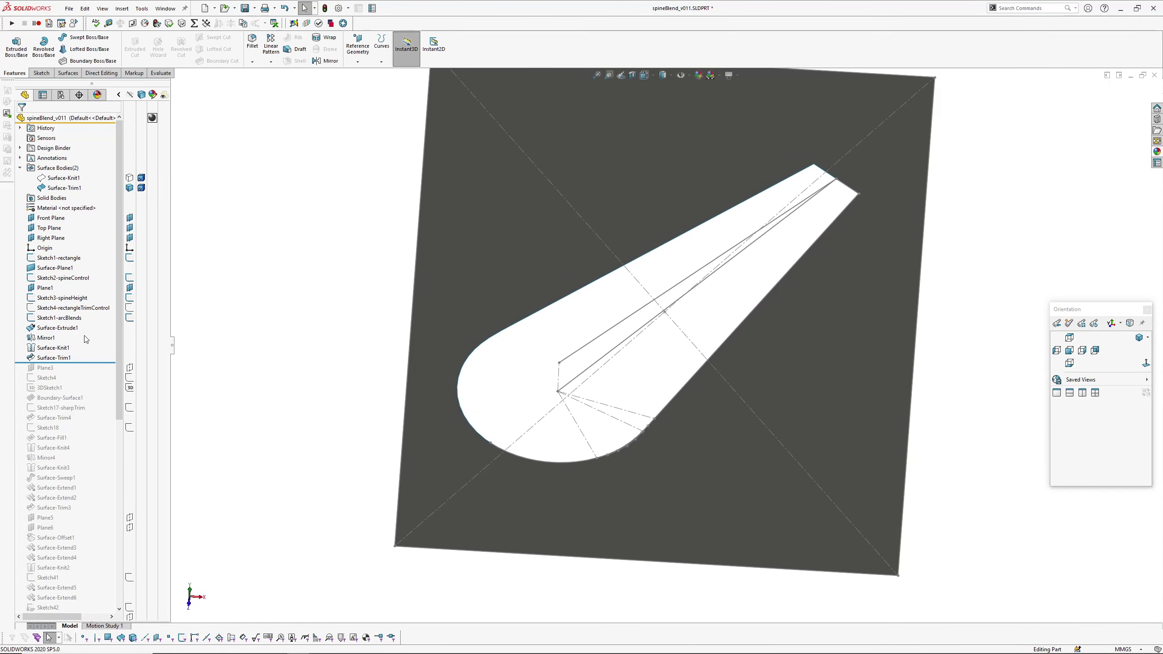
Roll the feature history forward past Plane3 and Sketch4, and inspect the plane and the profile curve at the spine's end.
{"action": "mouse_move", "coordinate": [91, 363]}
{"action": "left_mouse_down"}
{"action": "mouse_move", "coordinate": [91, 382]}
{"action": "mouse_move", "coordinate": [47, 374]}
{"action": "left_mouse_up"}
{"action": "left_click", "coordinate": [49, 370]}
{"action": "scroll", "coordinate": [592, 395], "scroll_direction": "down", "scroll_amount": 3}
{"action": "middle_click_drag", "start_coordinate": [592, 395], "coordinate": [574, 331]}
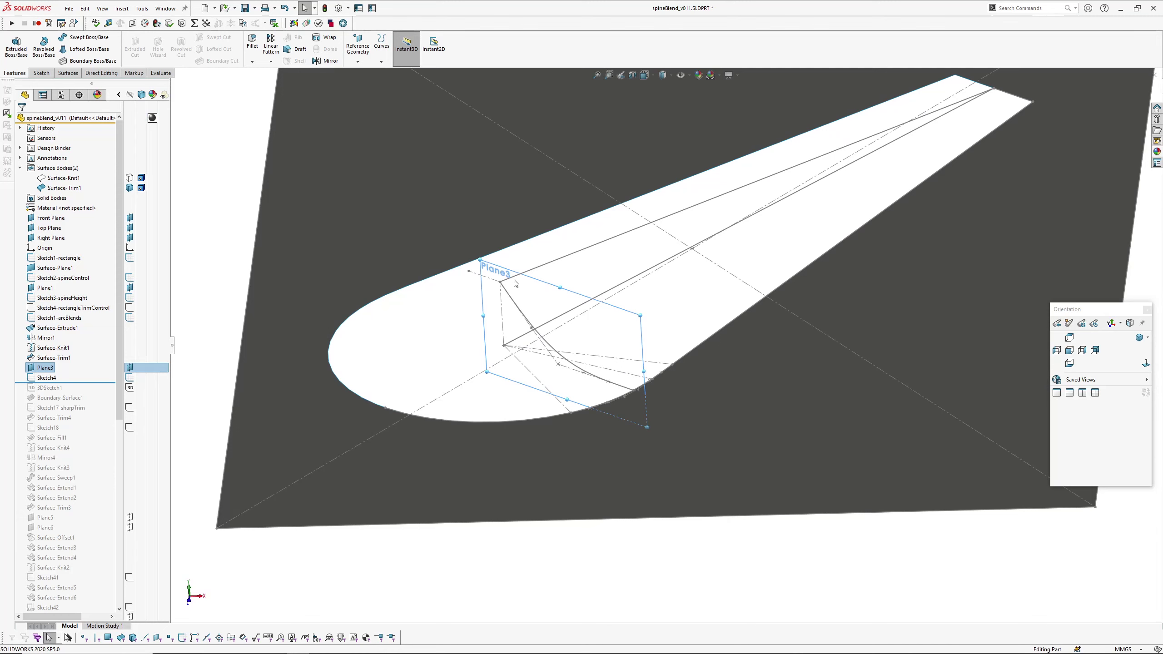
{"action": "scroll", "coordinate": [565, 346], "scroll_direction": "up", "scroll_amount": 4}
{"action": "left_click", "coordinate": [565, 346]}
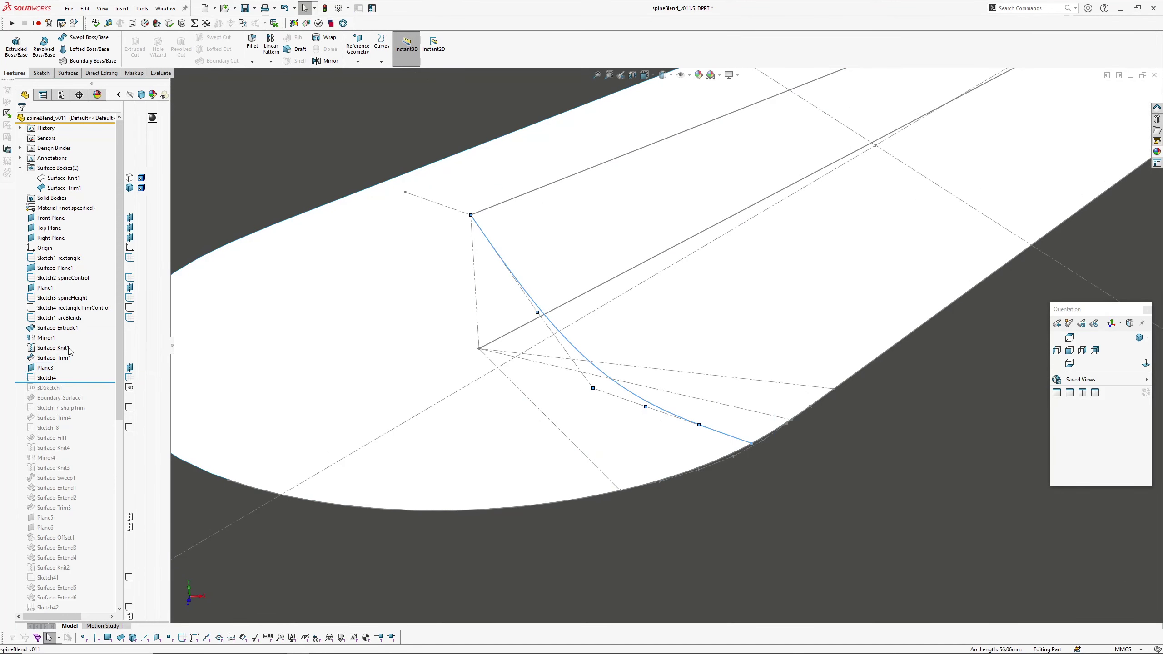
Open Sketch4 for editing and examine the profile curve's control points along its 29 mm lower leg near the trimmed edge.
{"action": "left_click", "coordinate": [46, 377]}
{"action": "left_click", "coordinate": [50, 352]}
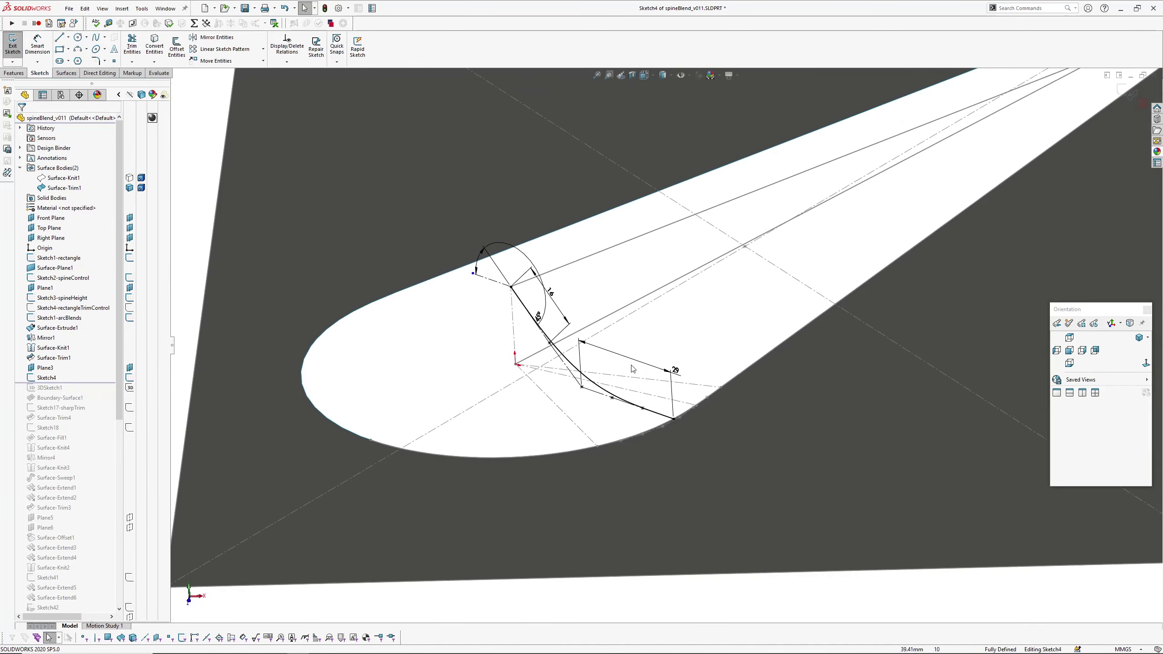
{"action": "mouse_move", "coordinate": [632, 369]}
{"action": "middle_mouse_down"}
{"action": "mouse_move", "coordinate": [659, 346]}
{"action": "mouse_move", "coordinate": [675, 356]}
{"action": "middle_mouse_up"}
{"action": "scroll", "coordinate": [716, 394], "scroll_direction": "up", "scroll_amount": 4}
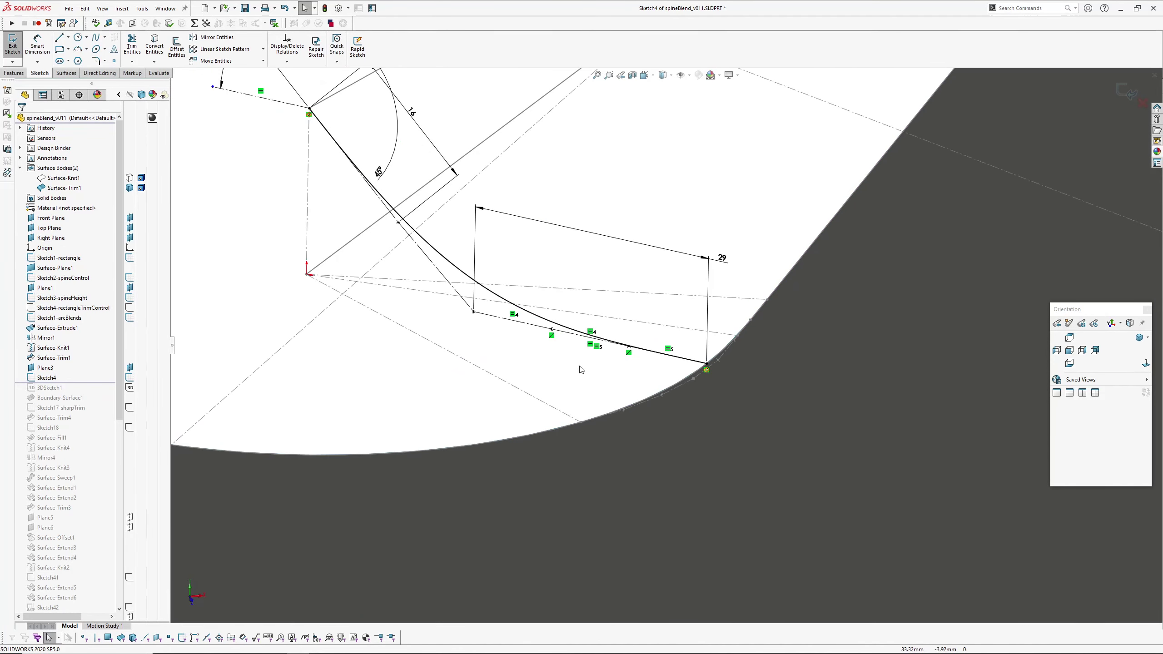
{"action": "scroll", "coordinate": [608, 372], "scroll_direction": "up", "scroll_amount": 3}
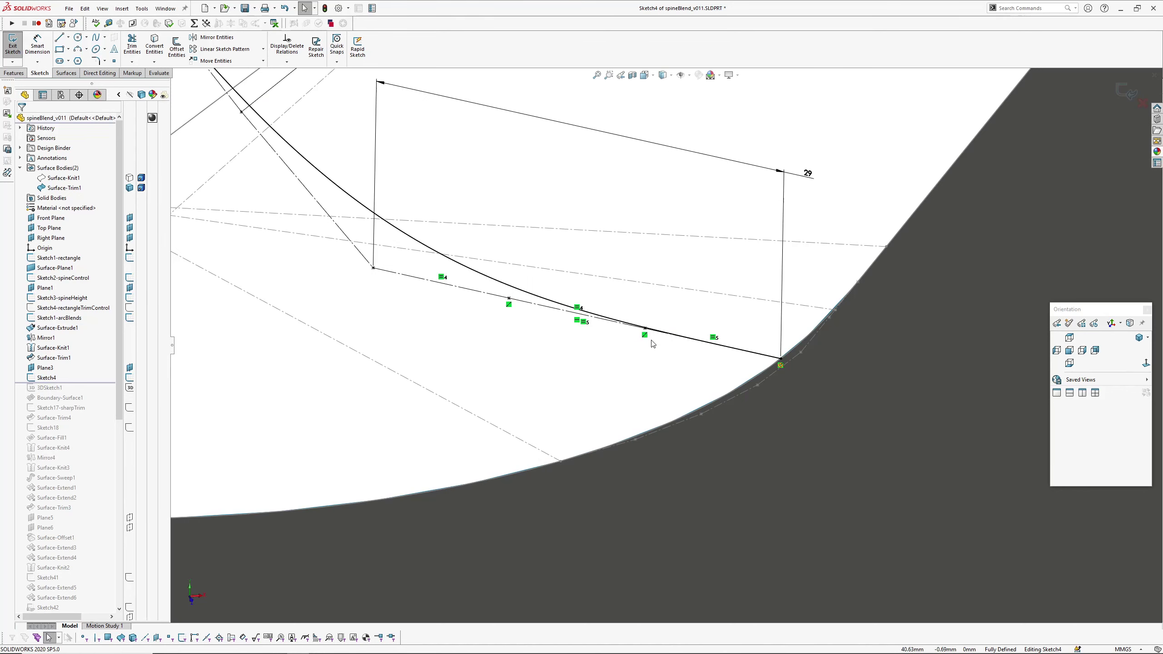
{"action": "scroll", "coordinate": [645, 338], "scroll_direction": "up", "scroll_amount": 2}
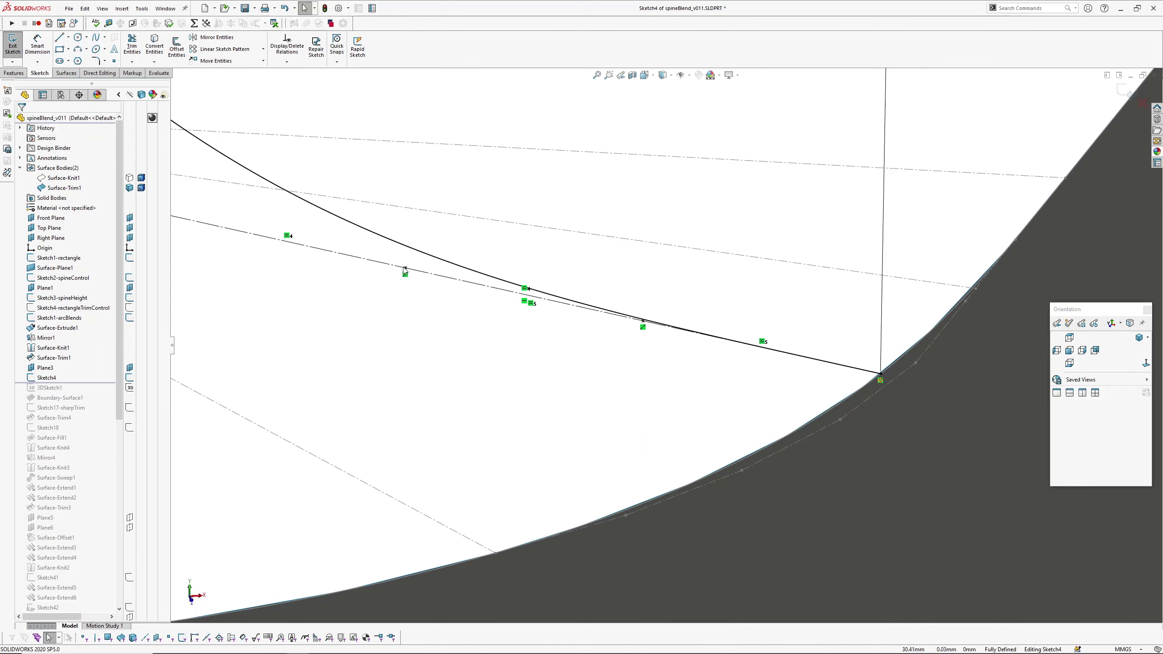
{"action": "scroll", "coordinate": [405, 273], "scroll_direction": "down", "scroll_amount": 1}
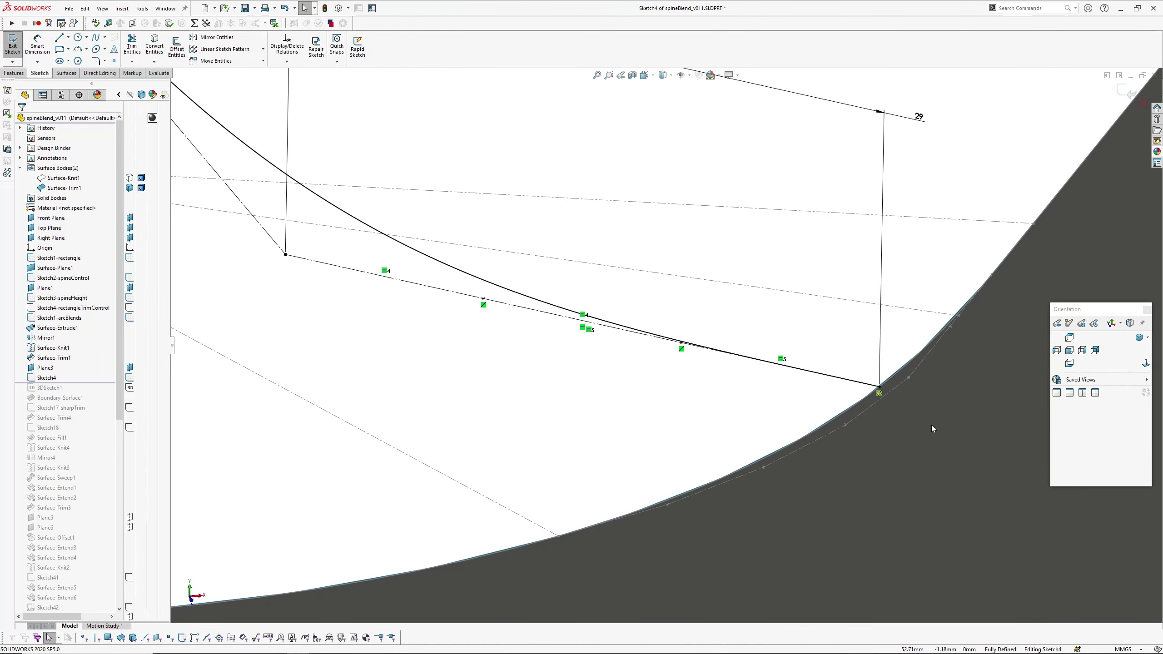
{"action": "middle_click_drag", "start_coordinate": [867, 413], "coordinate": [938, 407]}
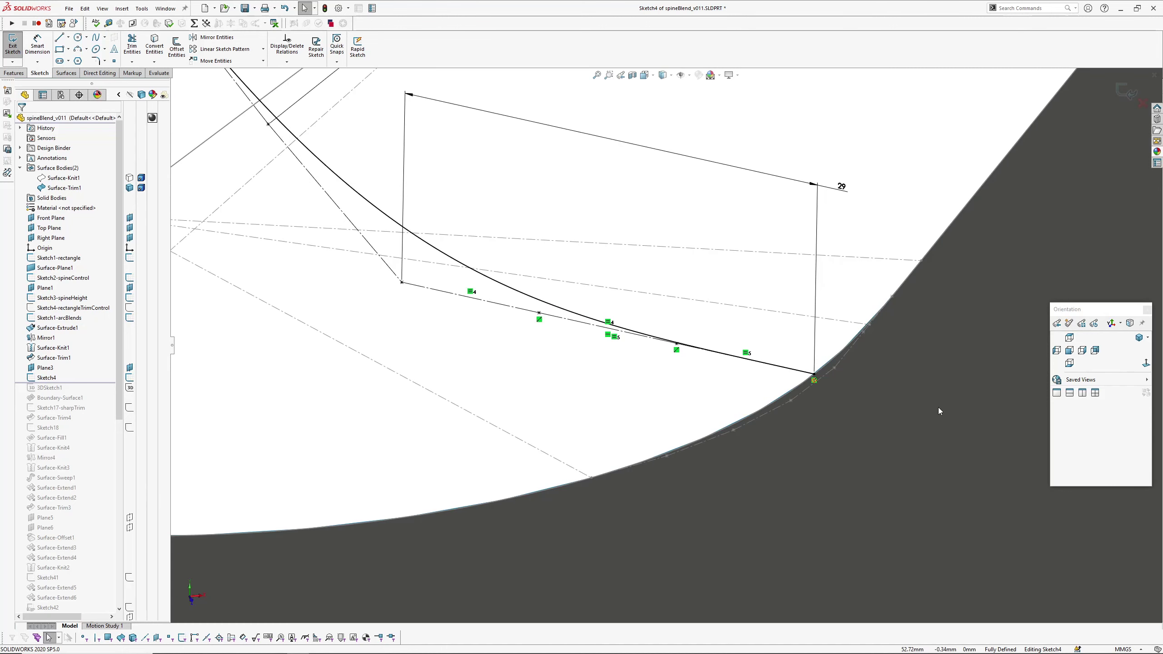
{"action": "scroll", "coordinate": [886, 455], "scroll_direction": "down", "scroll_amount": 3}
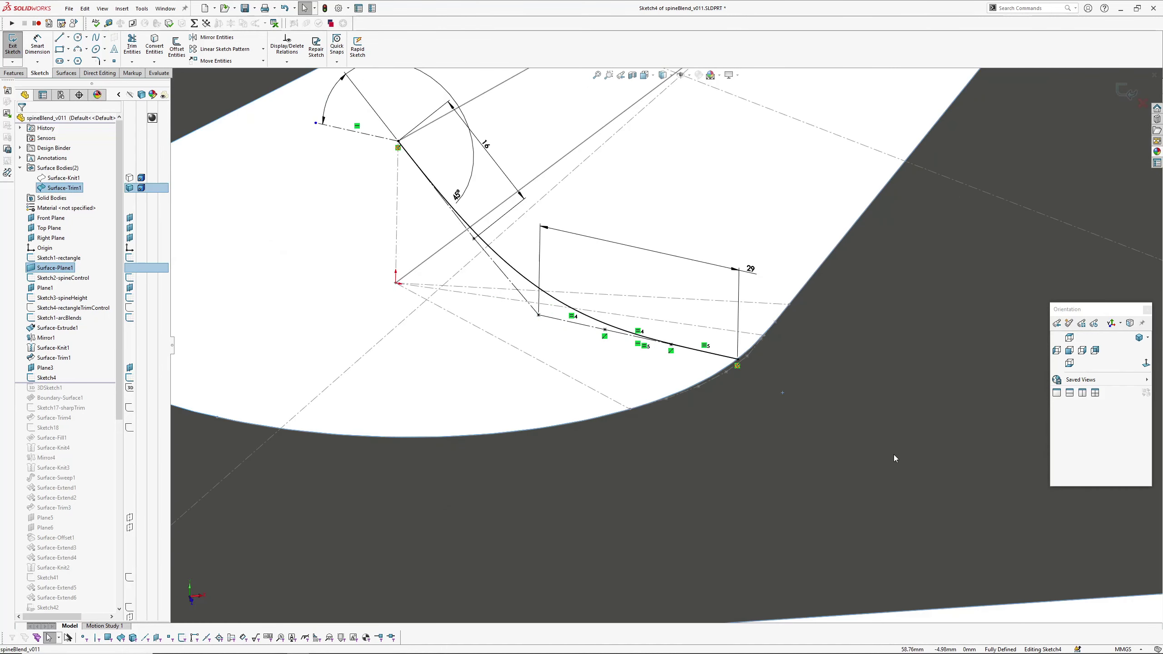
Examine the profile curve's upper leg with its 16 mm and 45° dimensions and compare it with the reference photo in Windows Photo Viewer.
{"action": "scroll", "coordinate": [507, 266], "scroll_direction": "up", "scroll_amount": 4}
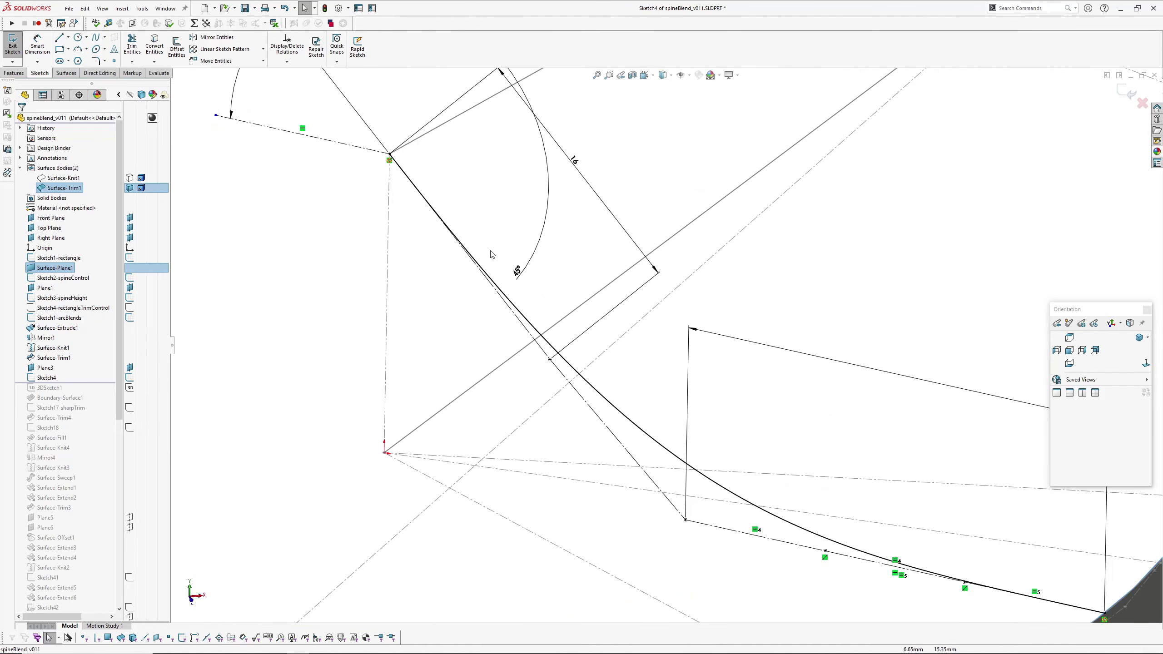
{"action": "scroll", "coordinate": [535, 309], "scroll_direction": "down", "scroll_amount": 1}
{"action": "middle_click_drag", "start_coordinate": [535, 310], "coordinate": [545, 329]}
{"action": "mouse_move", "coordinate": [600, 390]}
{"action": "middle_mouse_down"}
{"action": "mouse_move", "coordinate": [607, 366]}
{"action": "mouse_move", "coordinate": [588, 370]}
{"action": "middle_mouse_up"}
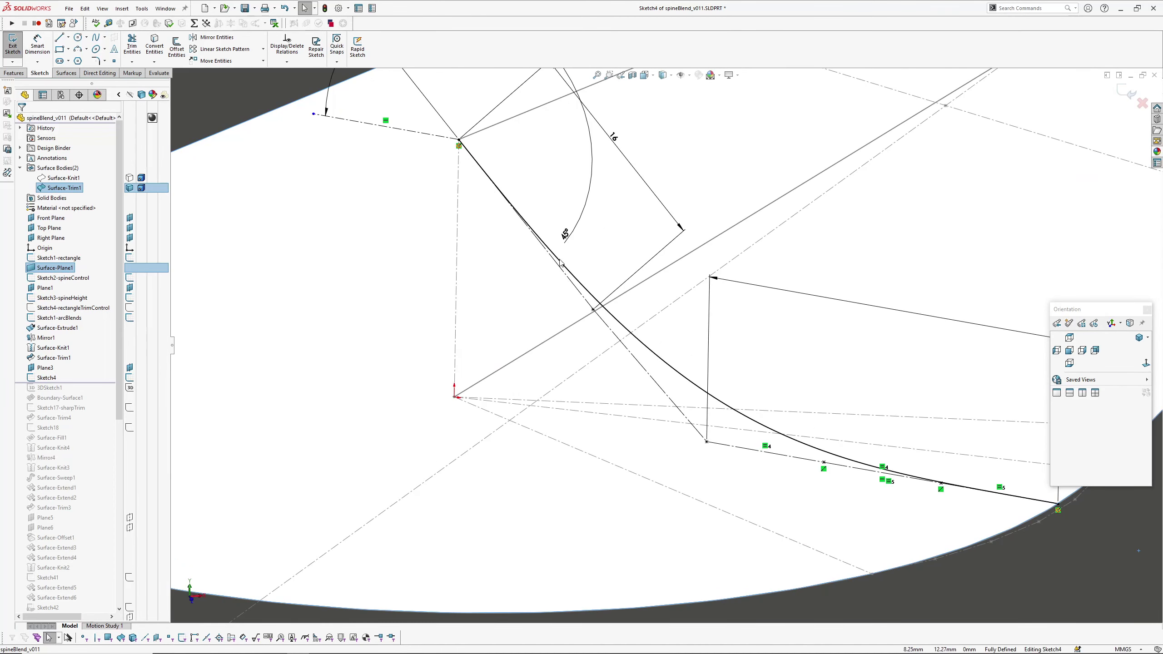
{"action": "key", "text": "alt+Tab"}
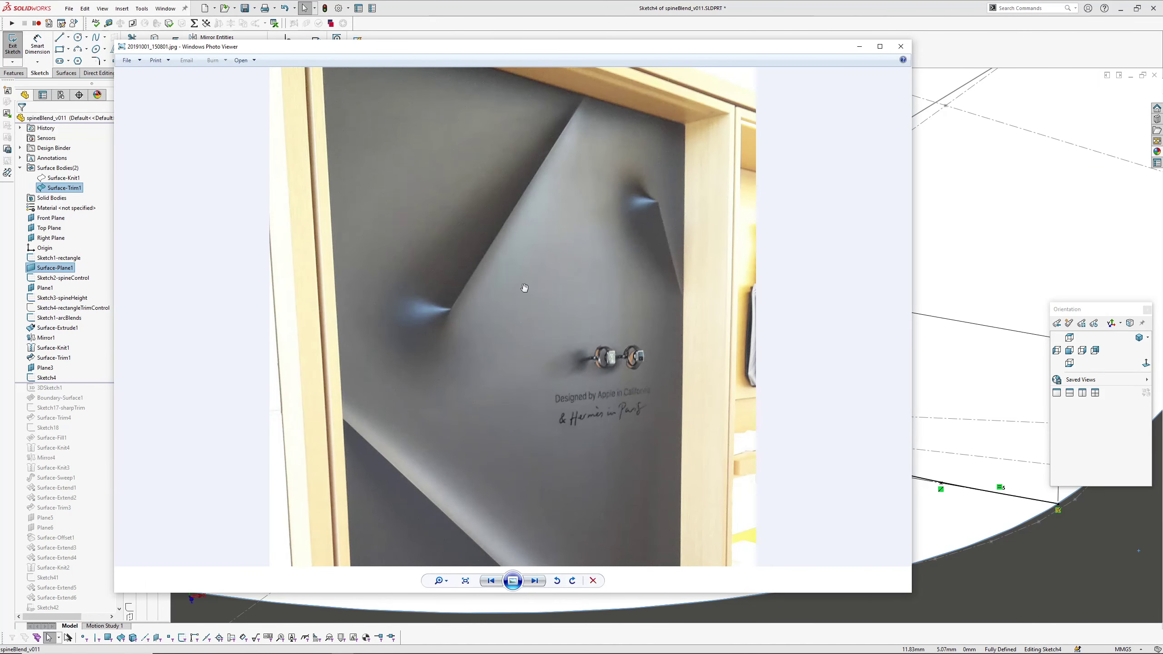
{"action": "key", "text": "alt+Tab"}
Exit Sketch4, roll the feature history forward past 3DSketch1, and inspect its guide line from the spine's tip to the profile curve.
{"action": "middle_click_drag", "start_coordinate": [588, 364], "coordinate": [583, 379], "text": "ctrl"}
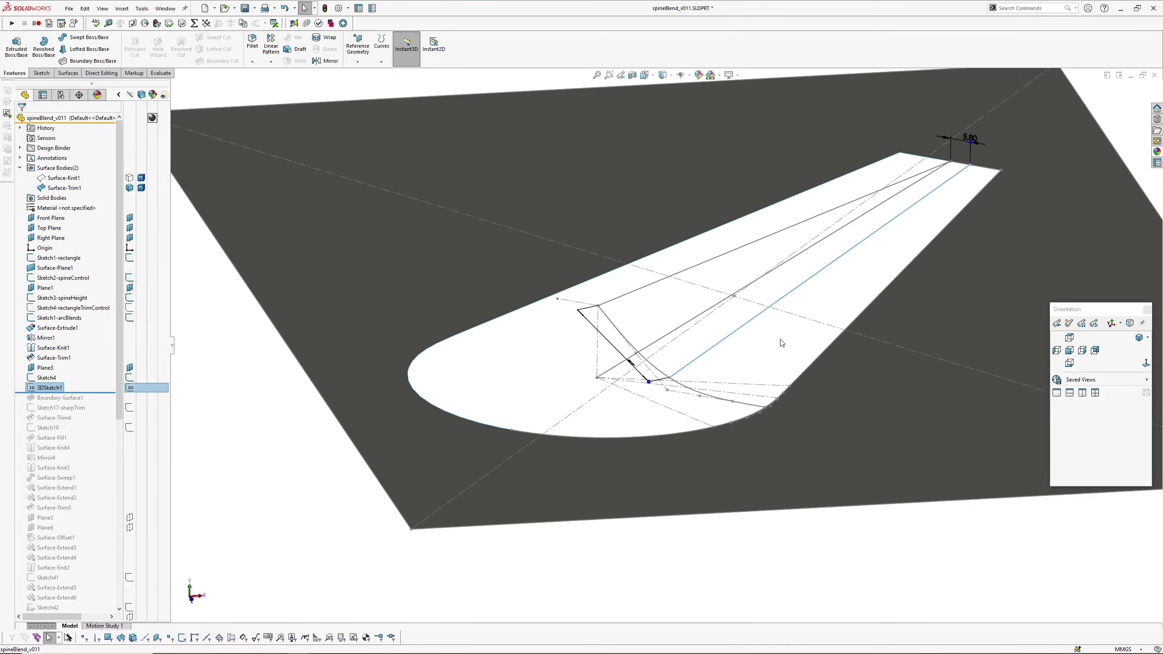
{"action": "middle_click_drag", "start_coordinate": [782, 343], "coordinate": [706, 379], "text": "ctrl"}
{"action": "scroll", "coordinate": [901, 236], "scroll_direction": "down", "scroll_amount": 5}
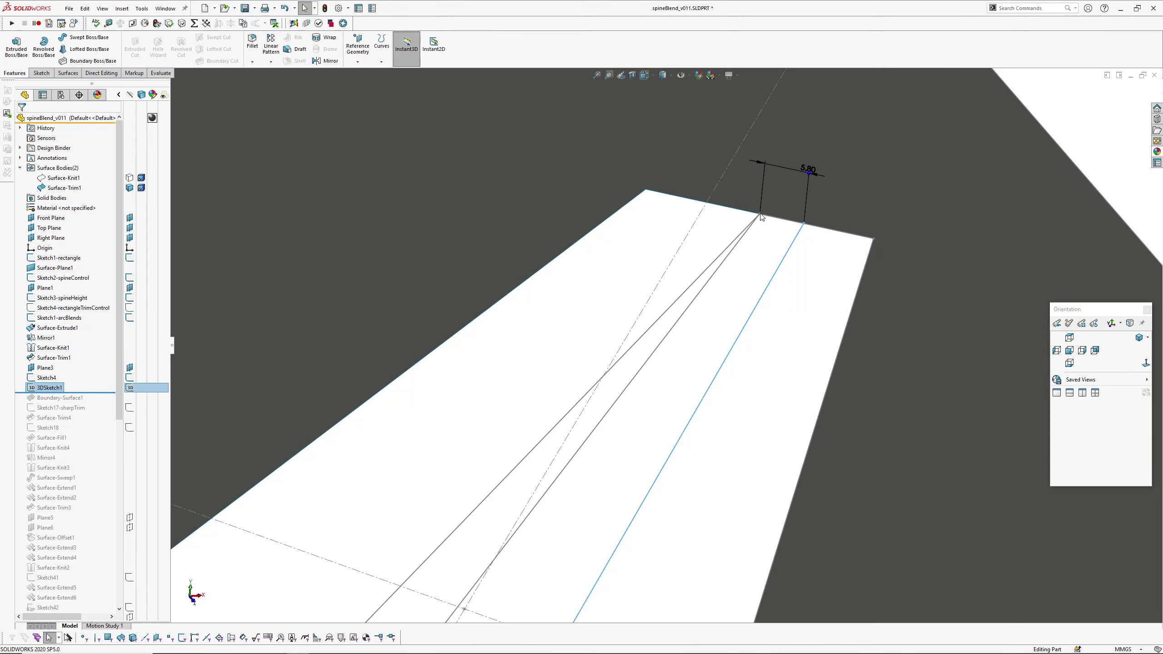
{"action": "middle_click_drag", "start_coordinate": [806, 268], "coordinate": [784, 201]}
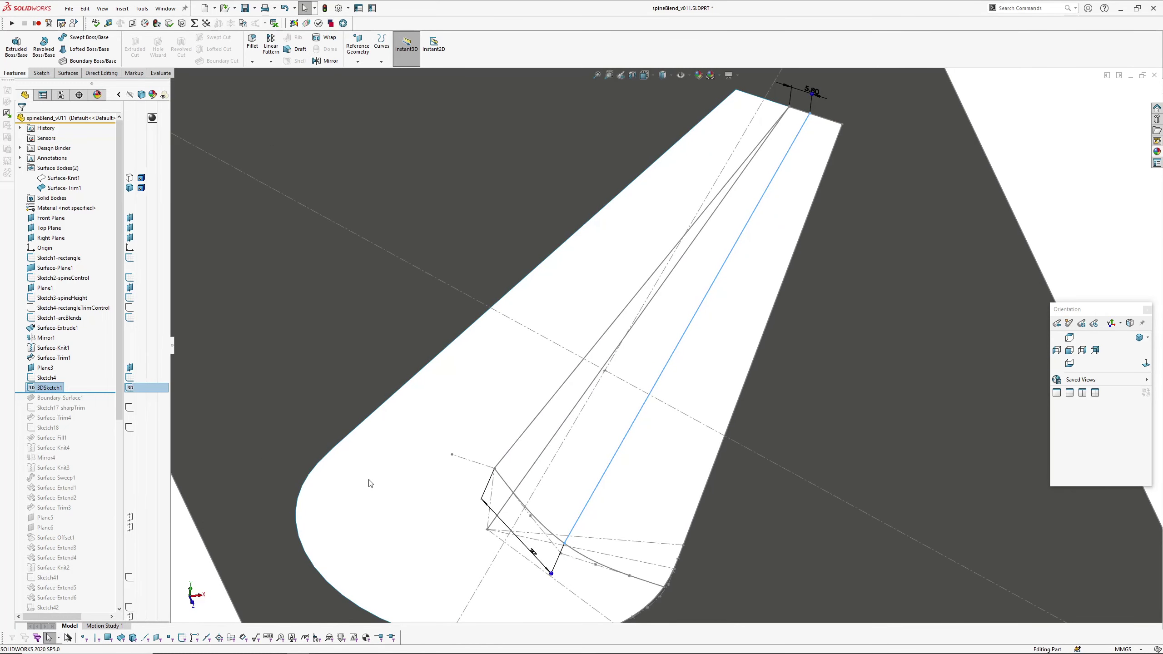
{"action": "middle_click_drag", "start_coordinate": [461, 494], "coordinate": [590, 420]}
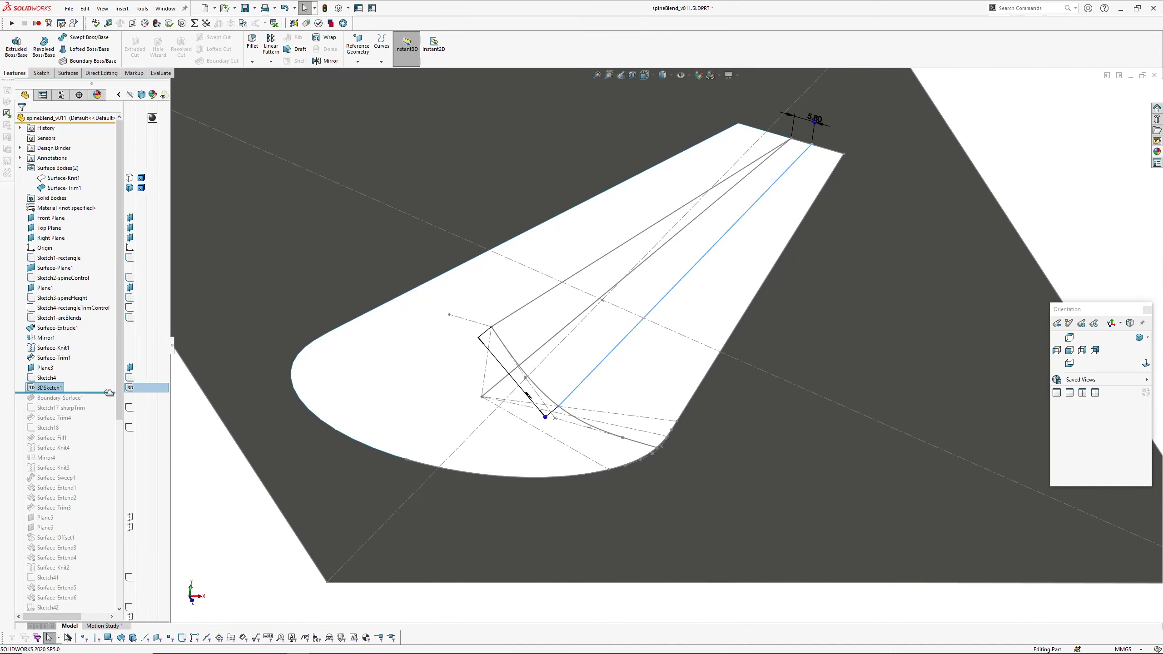
Roll the feature history forward past Boundary-Surface1, review its curves and tangency settings, and close the definition without changes.
{"action": "left_click_drag", "start_coordinate": [109, 393], "coordinate": [107, 403]}
{"action": "middle_click_drag", "start_coordinate": [667, 343], "coordinate": [561, 379]}
{"action": "scroll", "coordinate": [621, 382], "scroll_direction": "up", "scroll_amount": 3}
{"action": "left_click", "coordinate": [561, 352]}
{"action": "left_click", "coordinate": [587, 313]}
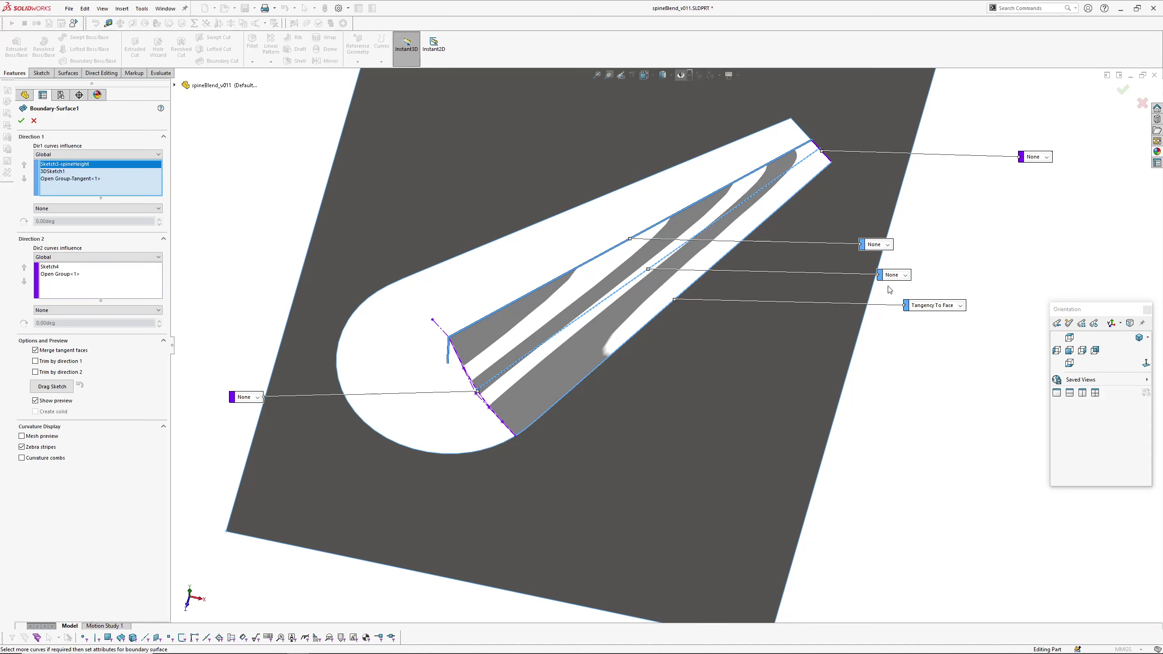
{"action": "left_click", "coordinate": [34, 121]}
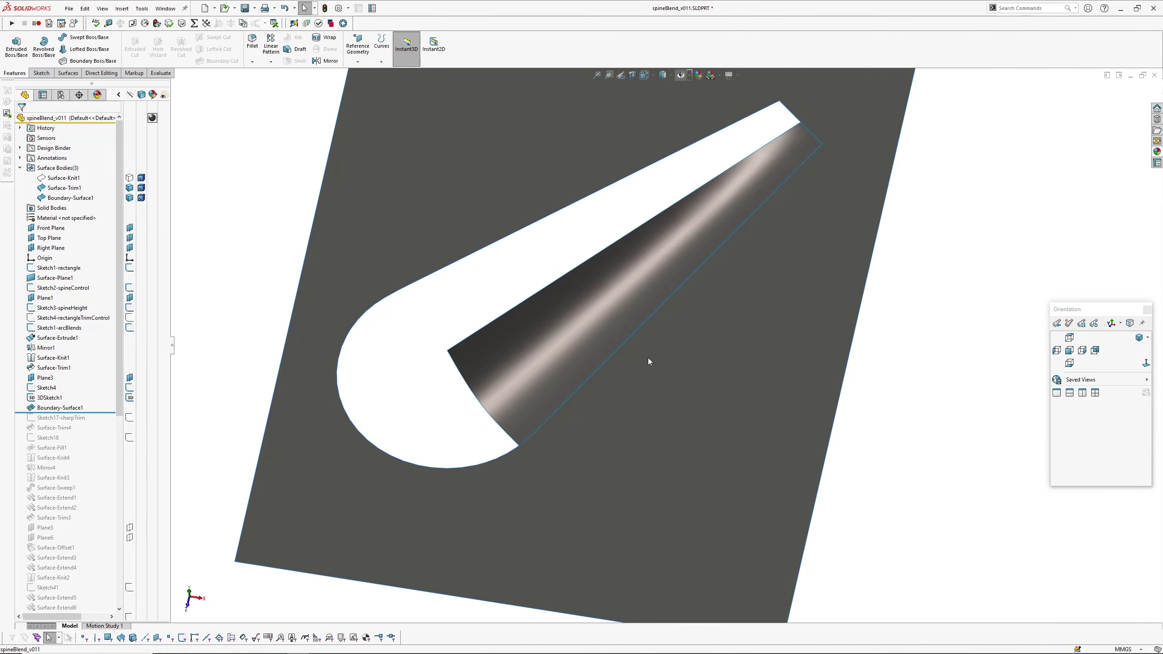
Display zebra stripes on the boundary surface and surrounding plane to check their blend, and return to the normal shaded display.
{"action": "middle_click_drag", "start_coordinate": [660, 339], "coordinate": [685, 326]}
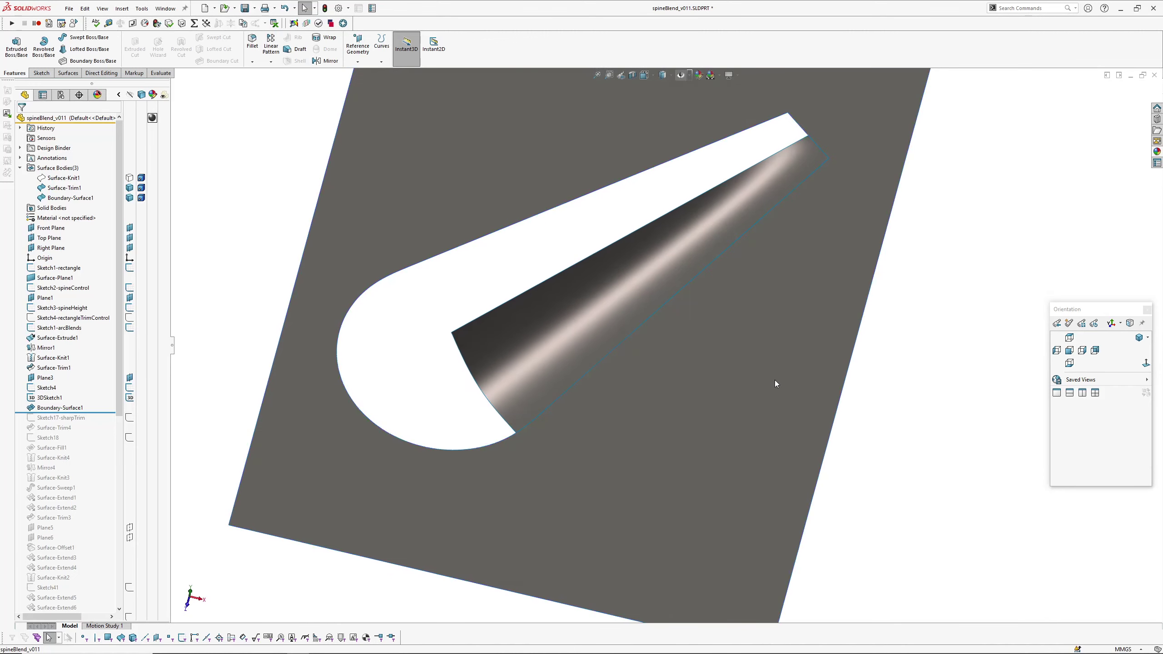
{"action": "key", "text": "z"}
{"action": "key", "text": "Return"}
{"action": "middle_click_drag", "start_coordinate": [624, 389], "coordinate": [514, 209]}
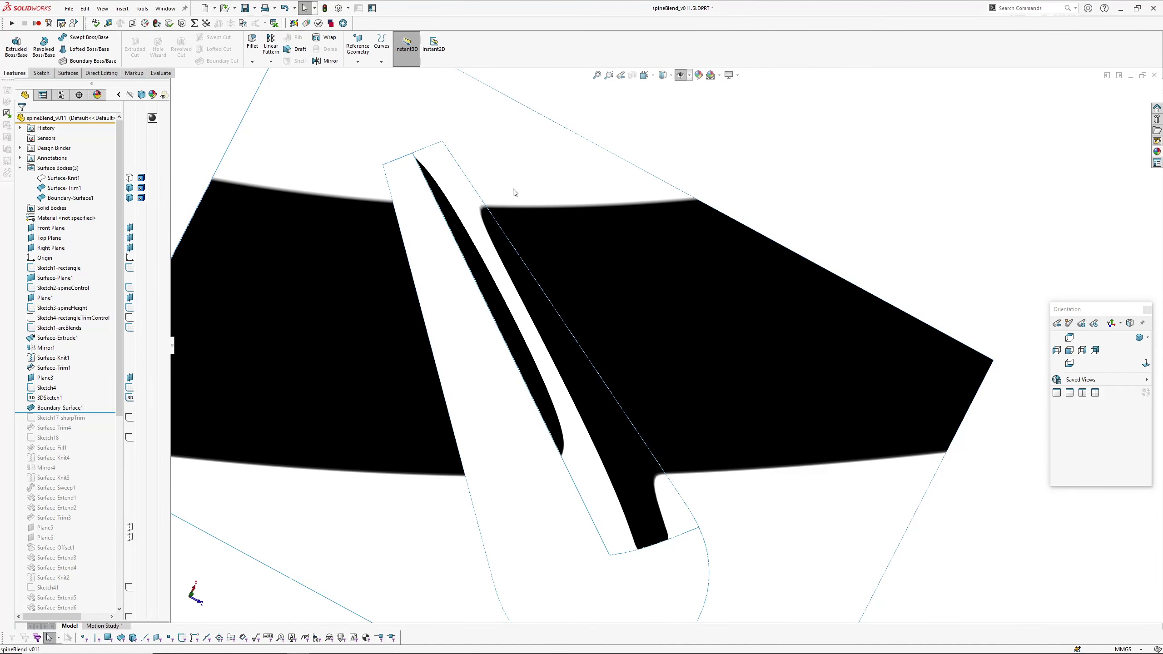
{"action": "middle_click_drag", "start_coordinate": [747, 442], "coordinate": [670, 319]}
{"action": "scroll", "coordinate": [671, 323], "scroll_direction": "up", "scroll_amount": 1}
{"action": "key", "text": "Escape"}
{"action": "scroll", "coordinate": [590, 398], "scroll_direction": "up", "scroll_amount": 1}
{"action": "mouse_move", "coordinate": [590, 398]}
{"action": "middle_mouse_down", "text": "ctrl"}
{"action": "mouse_move", "coordinate": [609, 305]}
{"action": "mouse_move", "coordinate": [555, 346]}
{"action": "mouse_move", "coordinate": [591, 387]}
{"action": "middle_mouse_up", "text": "ctrl"}
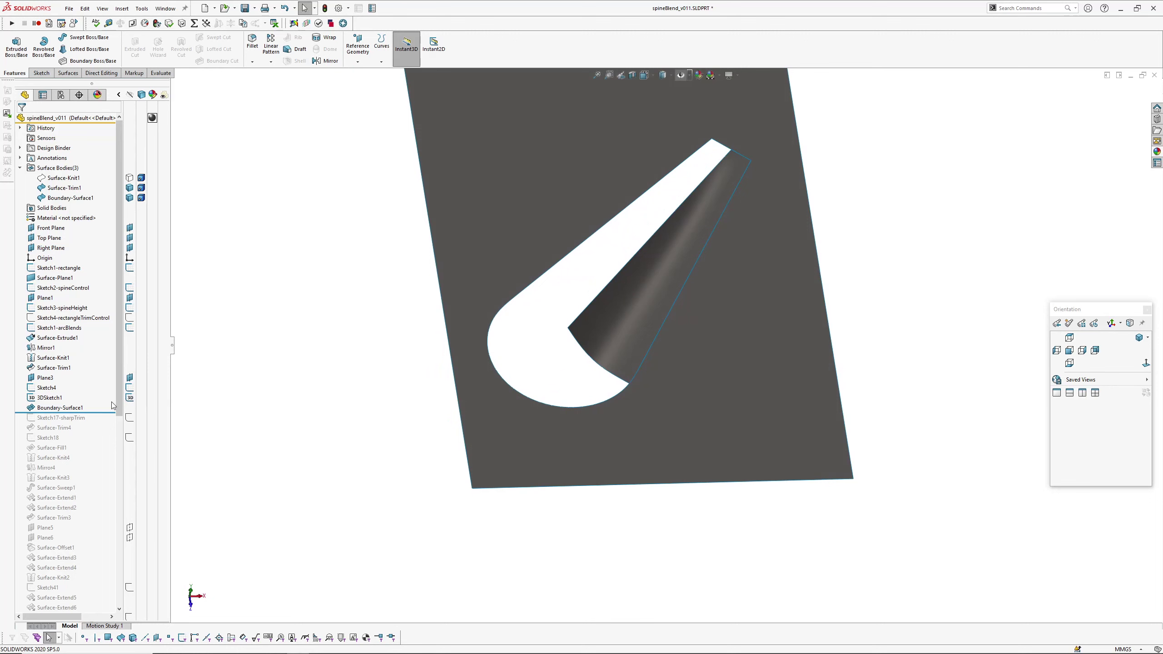
Roll the feature history forward past Sketch17-sharpTrim.
{"action": "left_click_drag", "start_coordinate": [109, 409], "coordinate": [107, 422]}
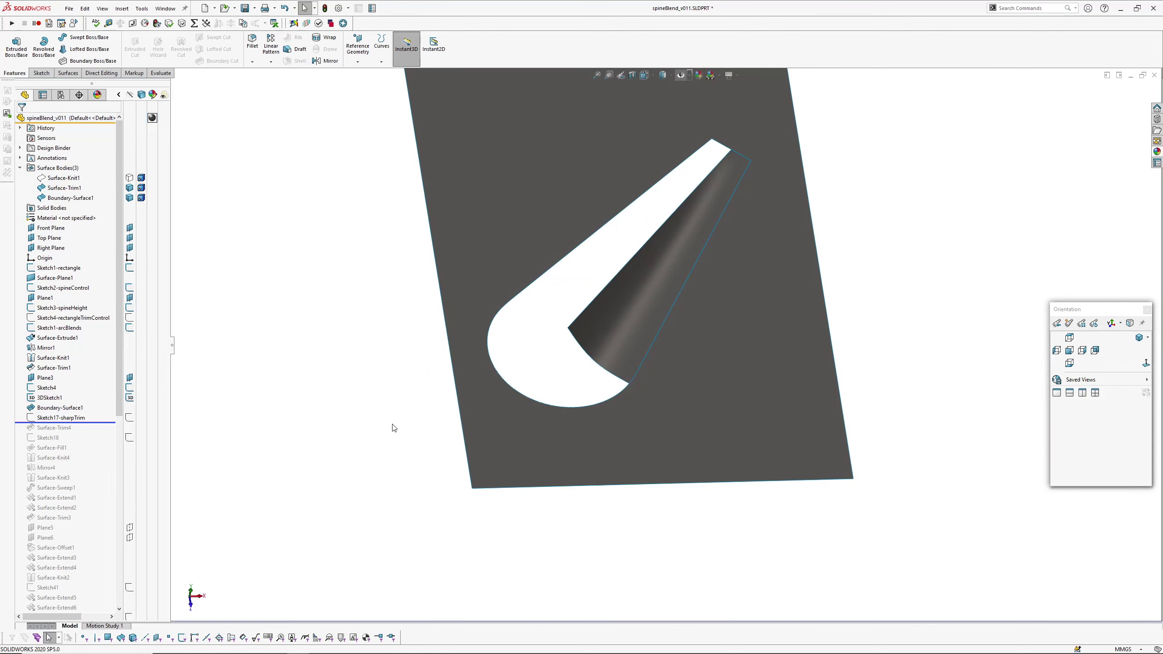
Select Sketch17-sharpTrim and examine its trim lines and 5 mm dimensions near the narrow tip of the blend.
{"action": "left_click", "coordinate": [61, 418]}
{"action": "middle_click_drag", "start_coordinate": [696, 302], "coordinate": [682, 371]}
{"action": "mouse_move", "coordinate": [766, 274]}
{"action": "middle_mouse_down"}
{"action": "mouse_move", "coordinate": [774, 328]}
{"action": "mouse_move", "coordinate": [644, 337]}
{"action": "mouse_move", "coordinate": [687, 335]}
{"action": "middle_mouse_up"}
{"action": "scroll", "coordinate": [778, 332], "scroll_direction": "down", "scroll_amount": 4}
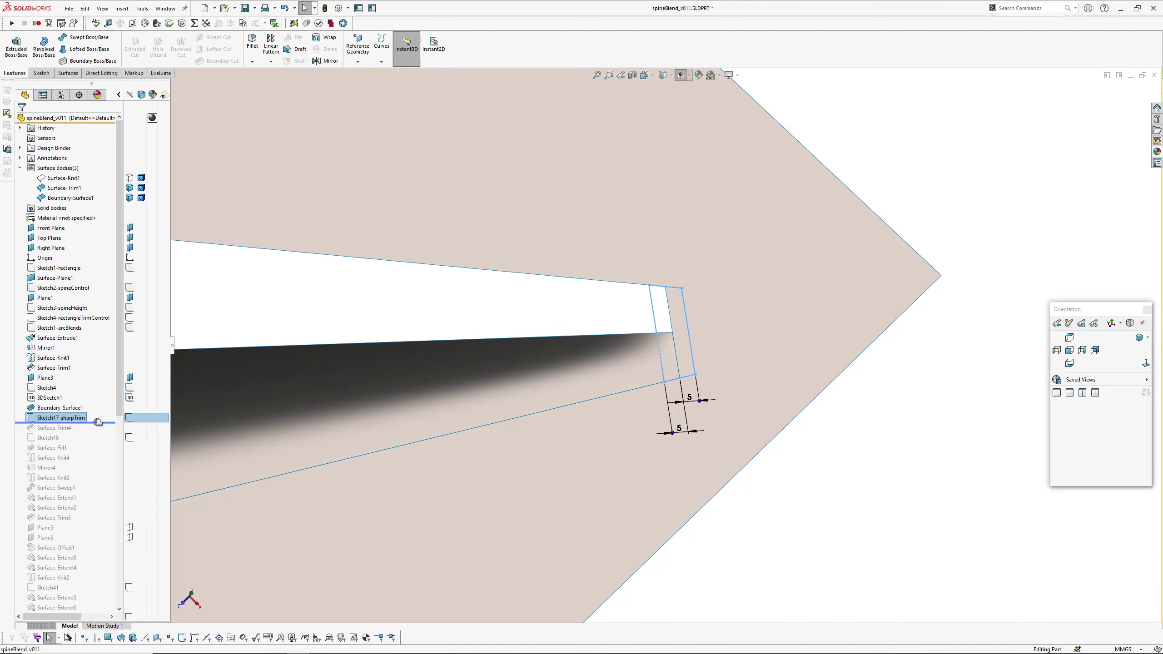
Roll the feature history forward past Surface-Trim4 and Sketch18, and inspect the sketch curve bridging the trimmed gap at the tip.
{"action": "left_click_drag", "start_coordinate": [97, 424], "coordinate": [85, 443]}
{"action": "left_click", "coordinate": [56, 439]}
{"action": "scroll", "coordinate": [688, 340], "scroll_direction": "down", "scroll_amount": 3}
{"action": "mouse_move", "coordinate": [687, 338]}
{"action": "middle_mouse_down"}
{"action": "mouse_move", "coordinate": [659, 291]}
{"action": "mouse_move", "coordinate": [666, 312]}
{"action": "mouse_move", "coordinate": [643, 319]}
{"action": "mouse_move", "coordinate": [571, 310]}
{"action": "middle_mouse_up"}
{"action": "scroll", "coordinate": [645, 316], "scroll_direction": "down", "scroll_amount": 5}
{"action": "scroll", "coordinate": [571, 310], "scroll_direction": "down", "scroll_amount": 3}
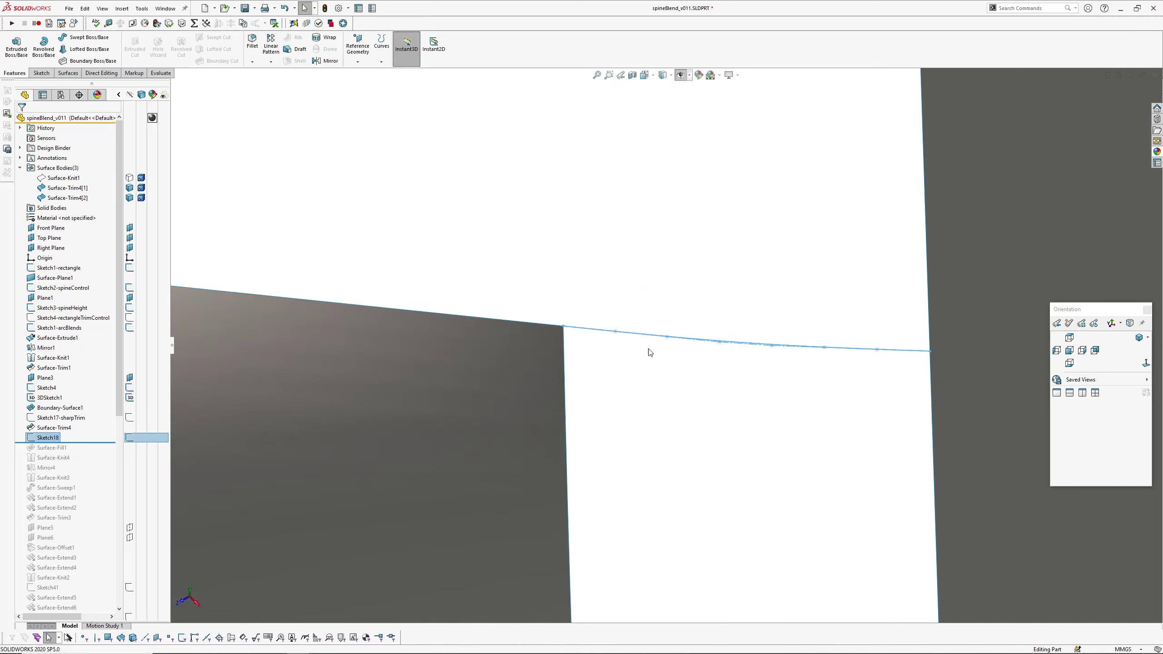
Open Sketch18 for editing, inspect its style spline and end relations, and exit the sketch without changes.
{"action": "double_click", "coordinate": [45, 438]}
{"action": "scroll", "coordinate": [737, 382], "scroll_direction": "up", "scroll_amount": 1}
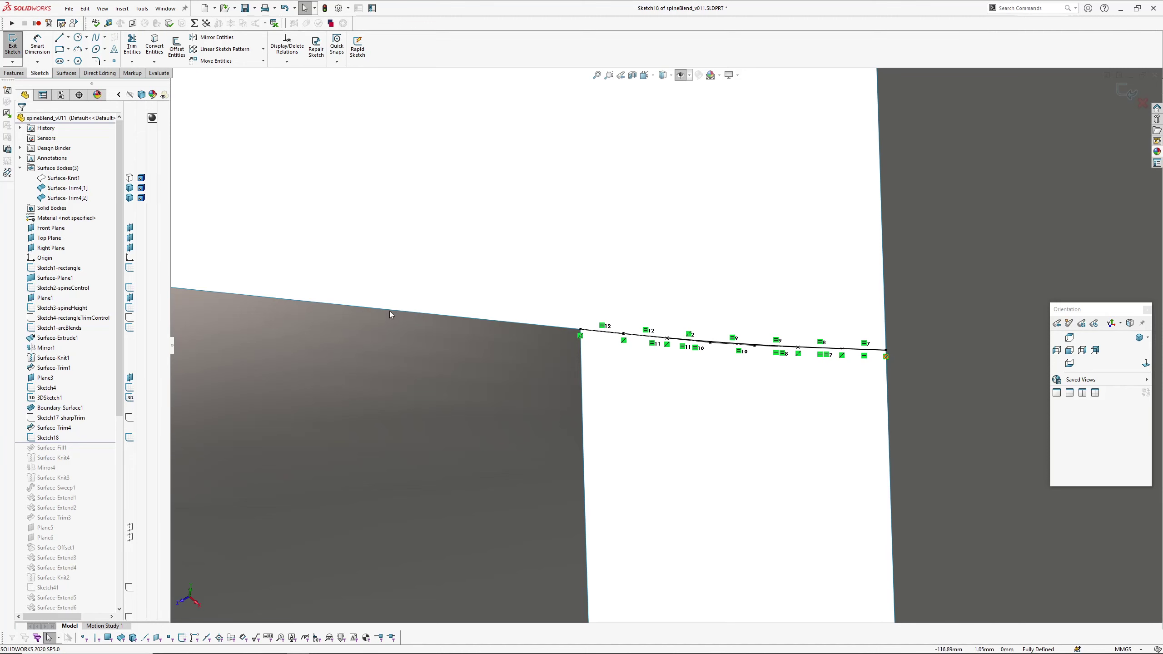
{"action": "middle_click_drag", "start_coordinate": [671, 397], "coordinate": [604, 382]}
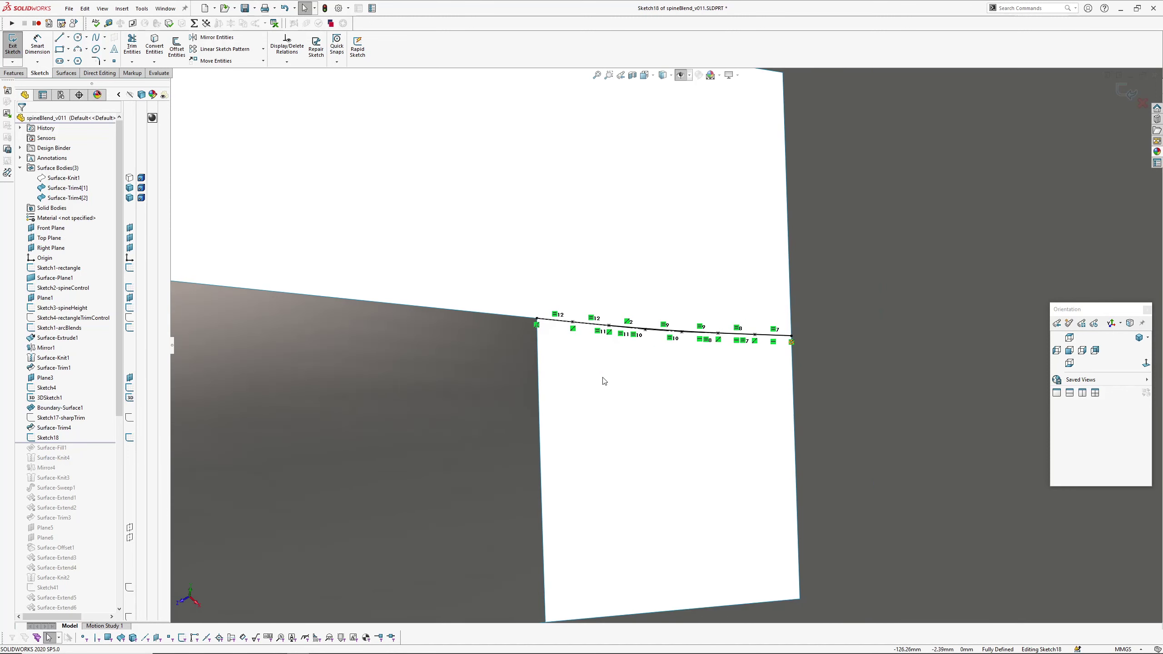
{"action": "left_click", "coordinate": [574, 329]}
{"action": "middle_click_drag", "start_coordinate": [682, 403], "coordinate": [672, 389]}
{"action": "left_click", "coordinate": [659, 336]}
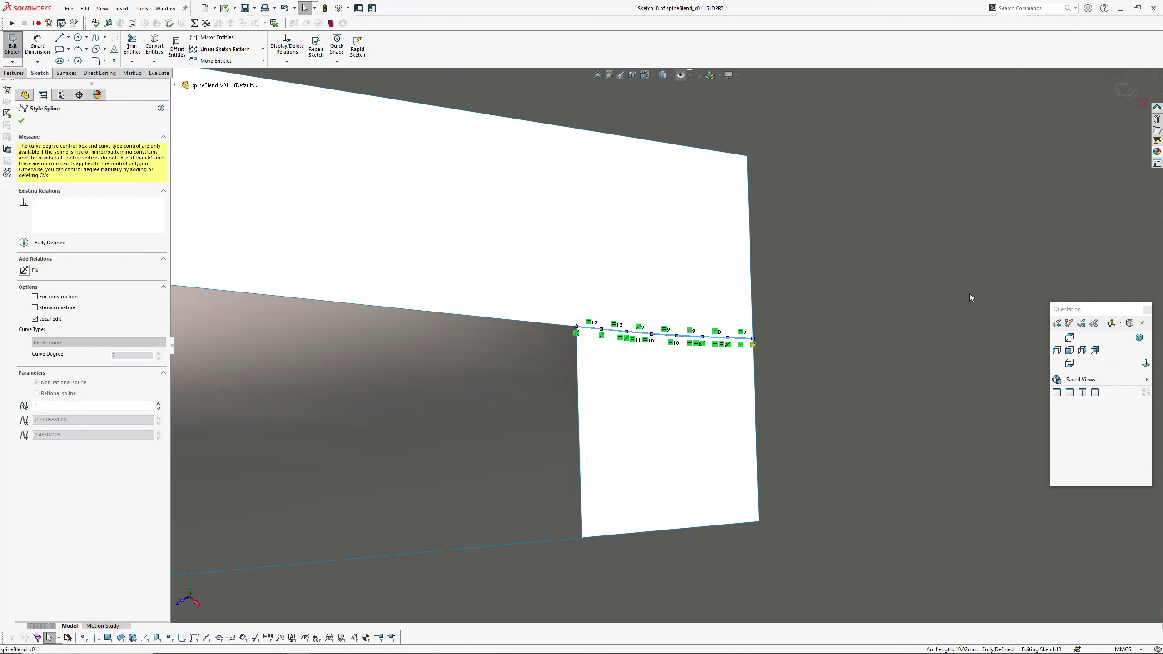
{"action": "left_click", "coordinate": [1143, 104]}
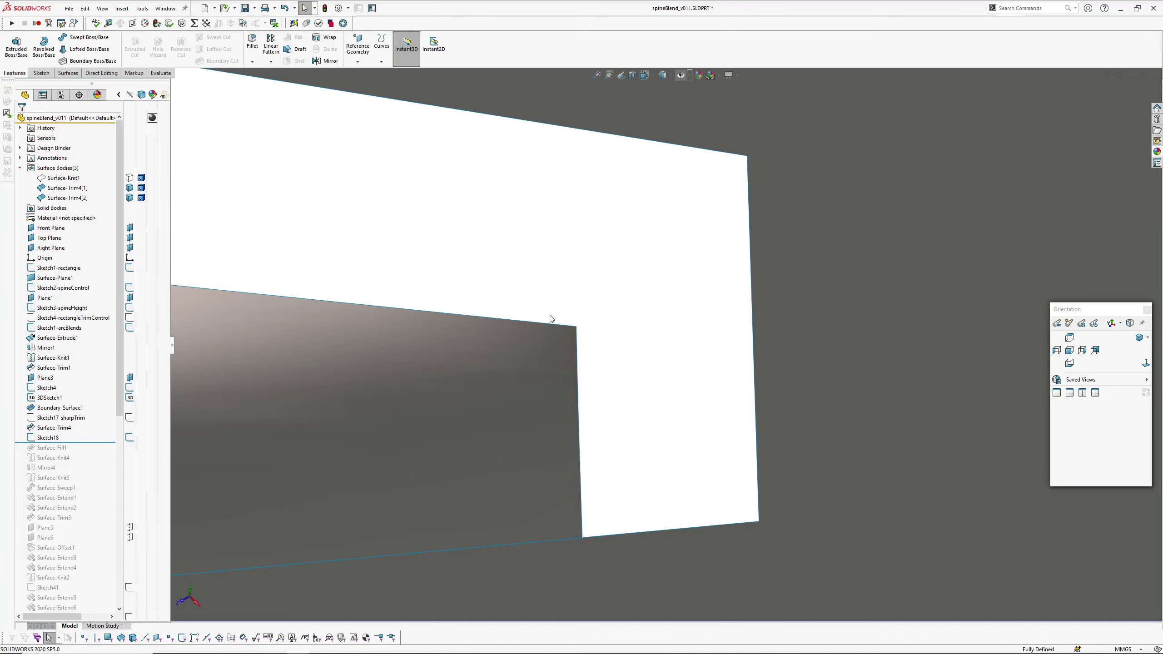
Roll the feature history forward past Surface-Fill1 and inspect the filled patch at the spine's tip.
{"action": "left_click_drag", "start_coordinate": [85, 442], "coordinate": [85, 453]}
{"action": "middle_click_drag", "start_coordinate": [403, 454], "coordinate": [623, 357]}
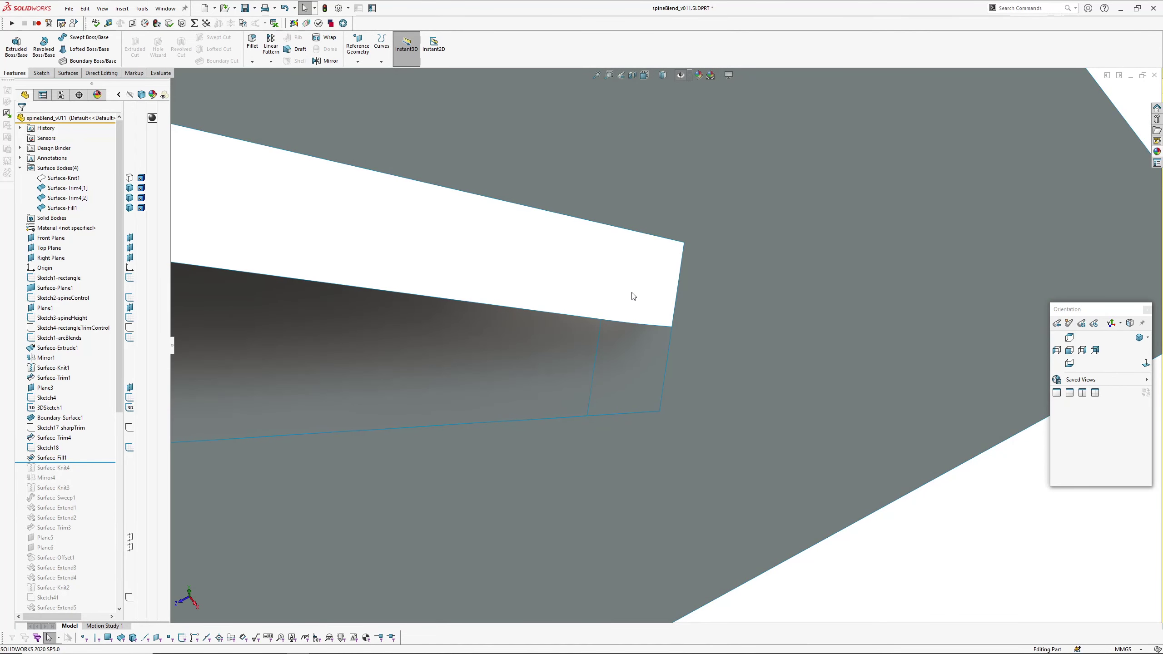
{"action": "middle_click_drag", "start_coordinate": [633, 295], "coordinate": [711, 338]}
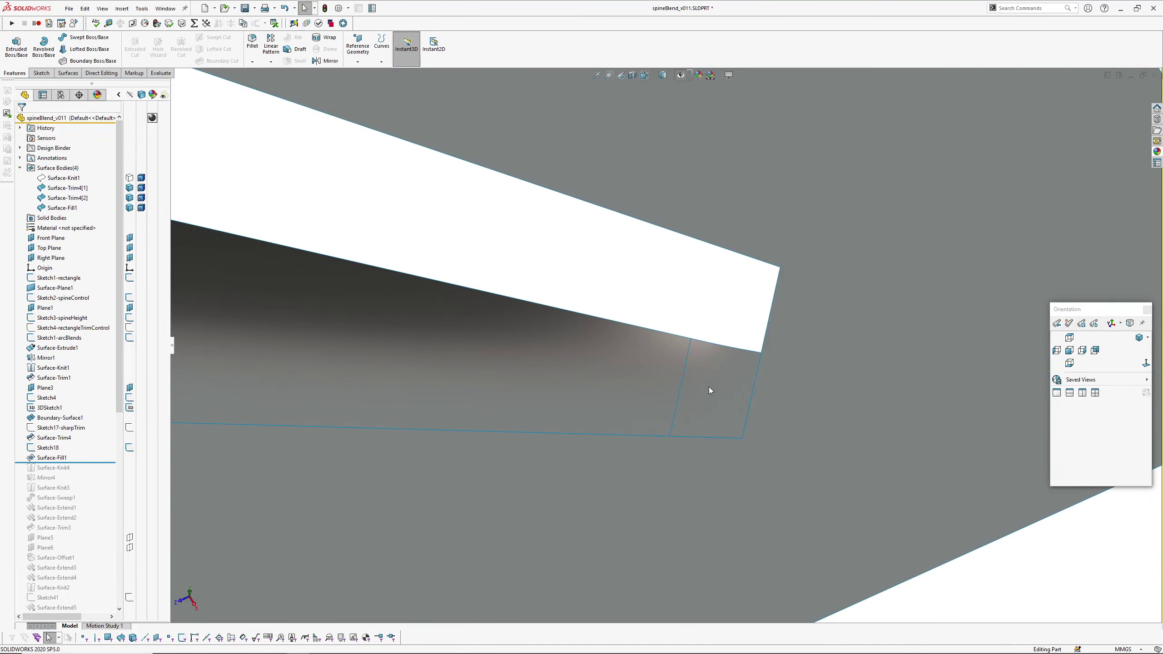
{"action": "middle_click_drag", "start_coordinate": [709, 387], "coordinate": [734, 380]}
Display zebra stripes on the model to check how the filled patch blends with its neighbouring surfaces.
{"action": "key", "text": "z"}
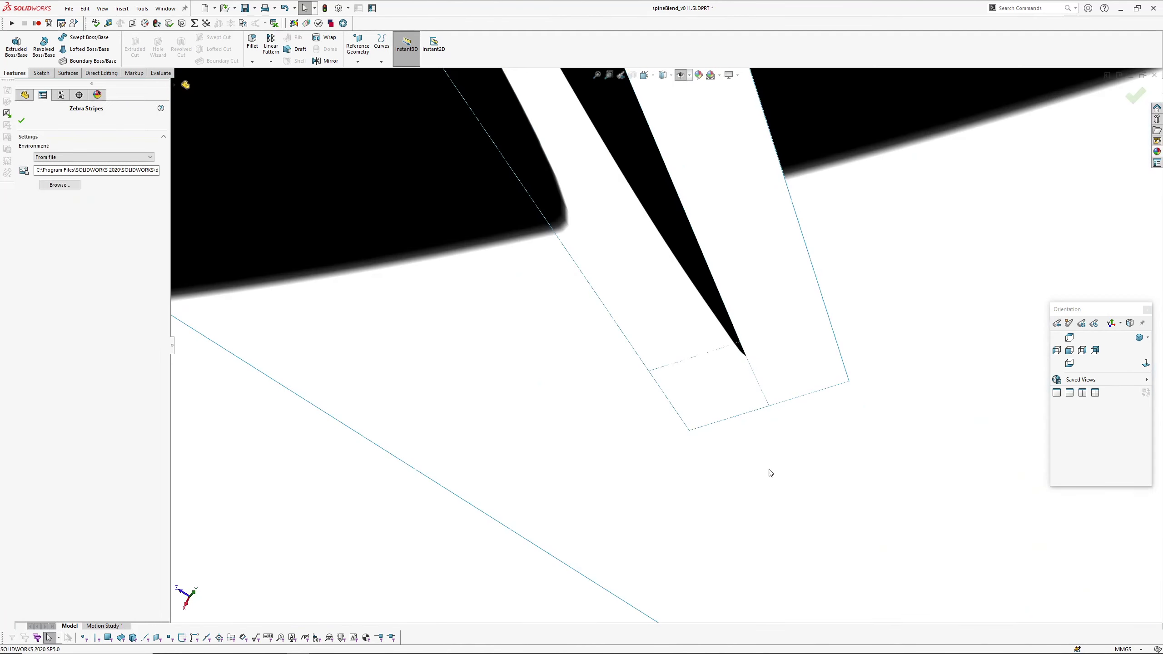
{"action": "key", "text": "Return"}
{"action": "mouse_move", "coordinate": [796, 464]}
{"action": "middle_mouse_down"}
{"action": "mouse_move", "coordinate": [775, 376]}
{"action": "mouse_move", "coordinate": [787, 434]}
{"action": "mouse_move", "coordinate": [780, 426]}
{"action": "middle_mouse_up"}
Roll the feature history forward past Surface-Knit4, turn off the zebra stripes, and fit the whole model in view.
{"action": "left_click_drag", "start_coordinate": [80, 463], "coordinate": [80, 473]}
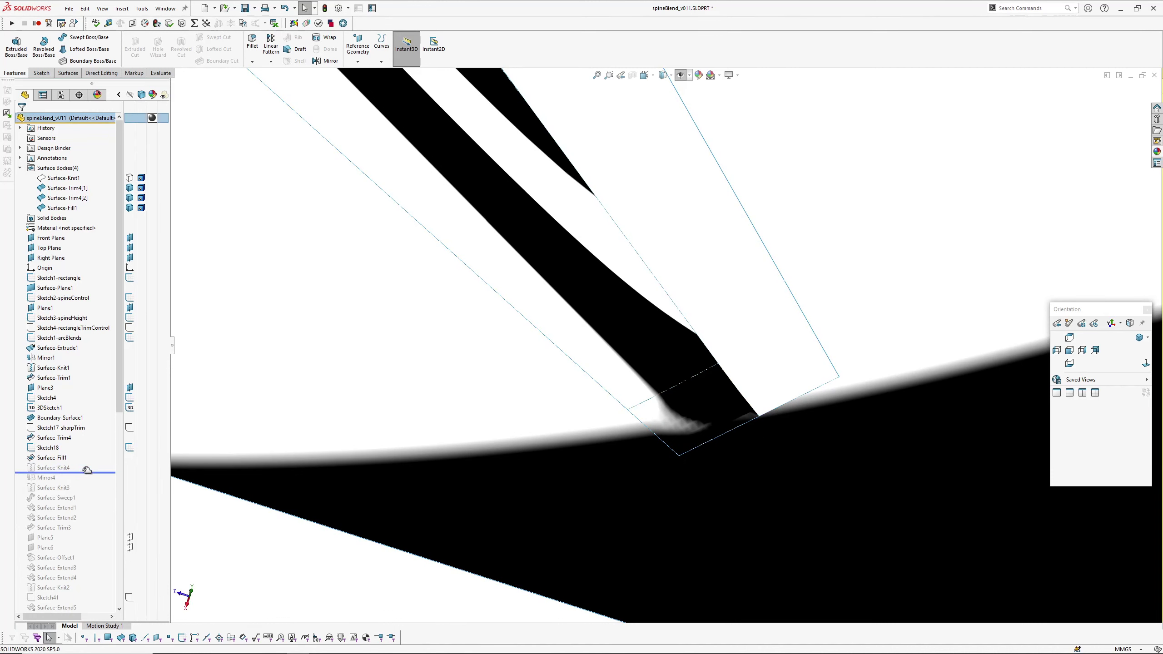
{"action": "scroll", "coordinate": [725, 415], "scroll_direction": "up", "scroll_amount": 1}
{"action": "key", "text": "z"}
{"action": "scroll", "coordinate": [635, 371], "scroll_direction": "up", "scroll_amount": 4}
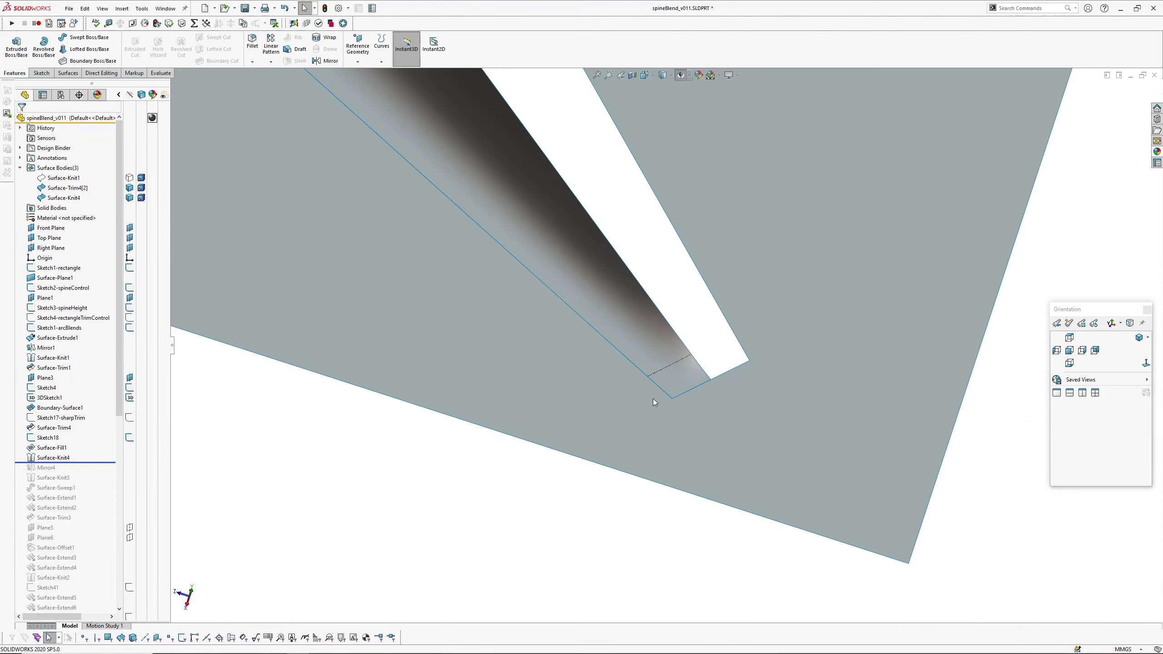
{"action": "middle_click_drag", "start_coordinate": [634, 372], "coordinate": [652, 385]}
{"action": "key", "text": "f"}
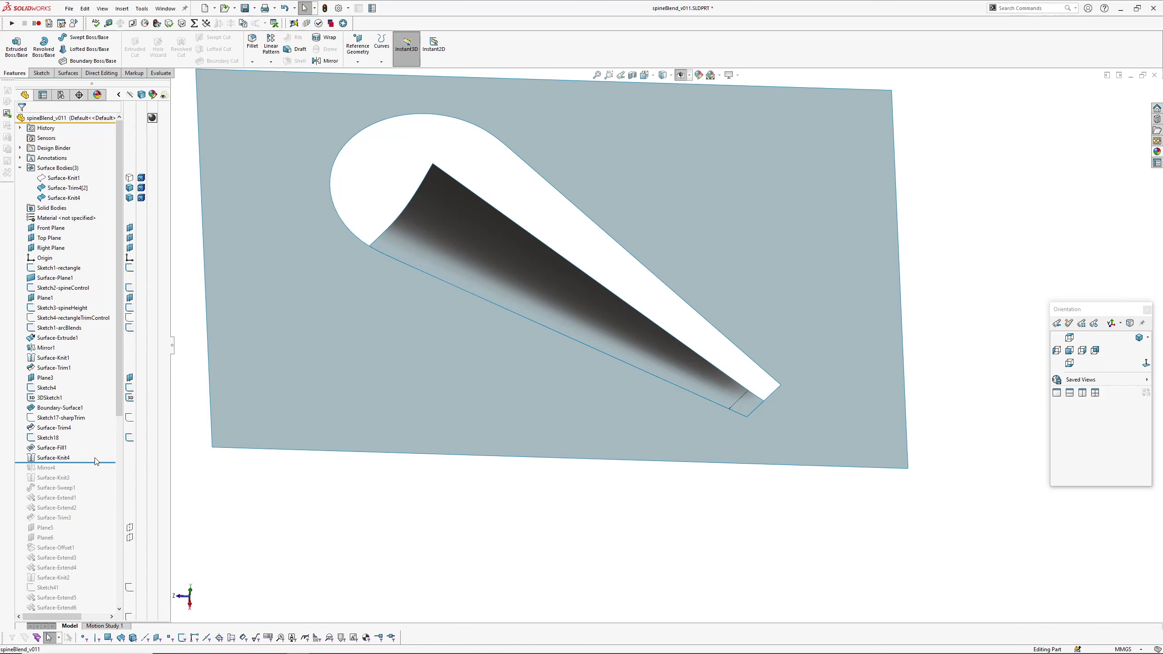
Roll the feature history forward past Mirror4 and Surface-Knit3, and inspect the mirrored blend with its sharp spine.
{"action": "left_click_drag", "start_coordinate": [97, 461], "coordinate": [97, 483]}
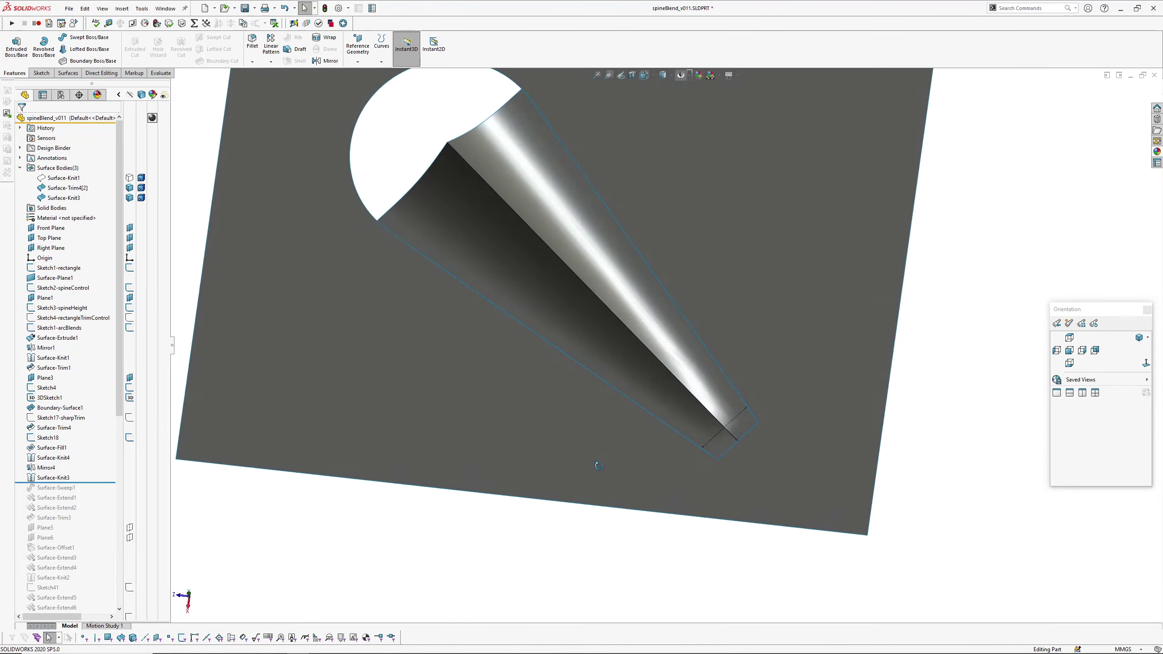
{"action": "middle_click_drag", "start_coordinate": [599, 465], "coordinate": [642, 395]}
{"action": "middle_click_drag", "start_coordinate": [641, 395], "coordinate": [709, 414], "text": "ctrl"}
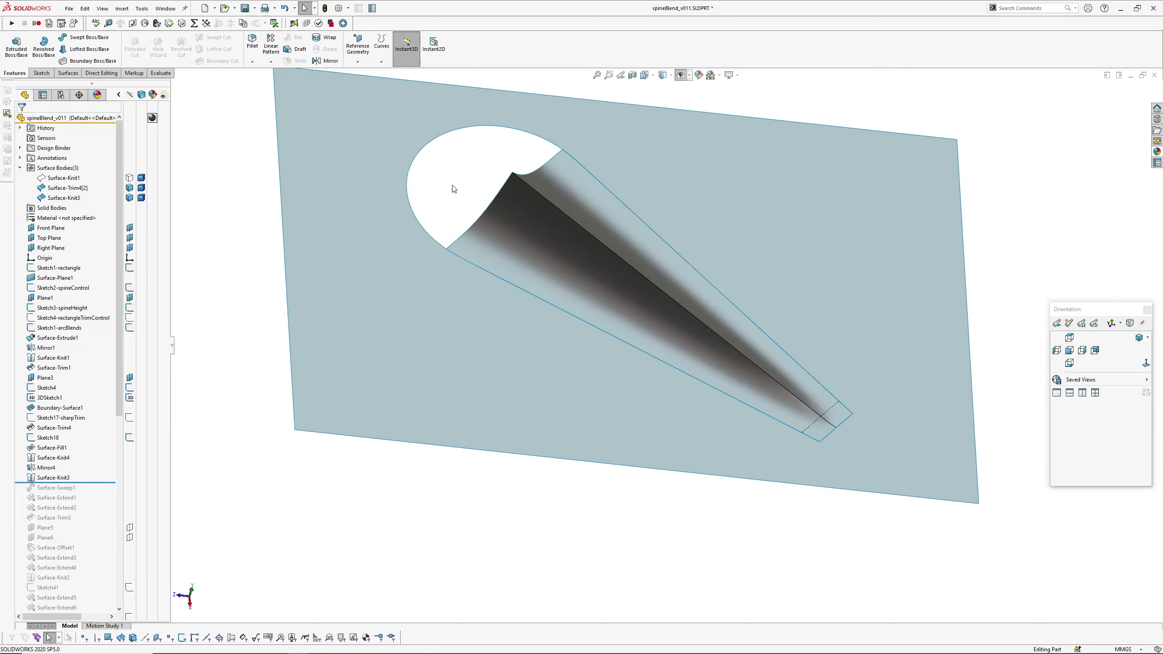
{"action": "middle_click_drag", "start_coordinate": [466, 190], "coordinate": [439, 253]}
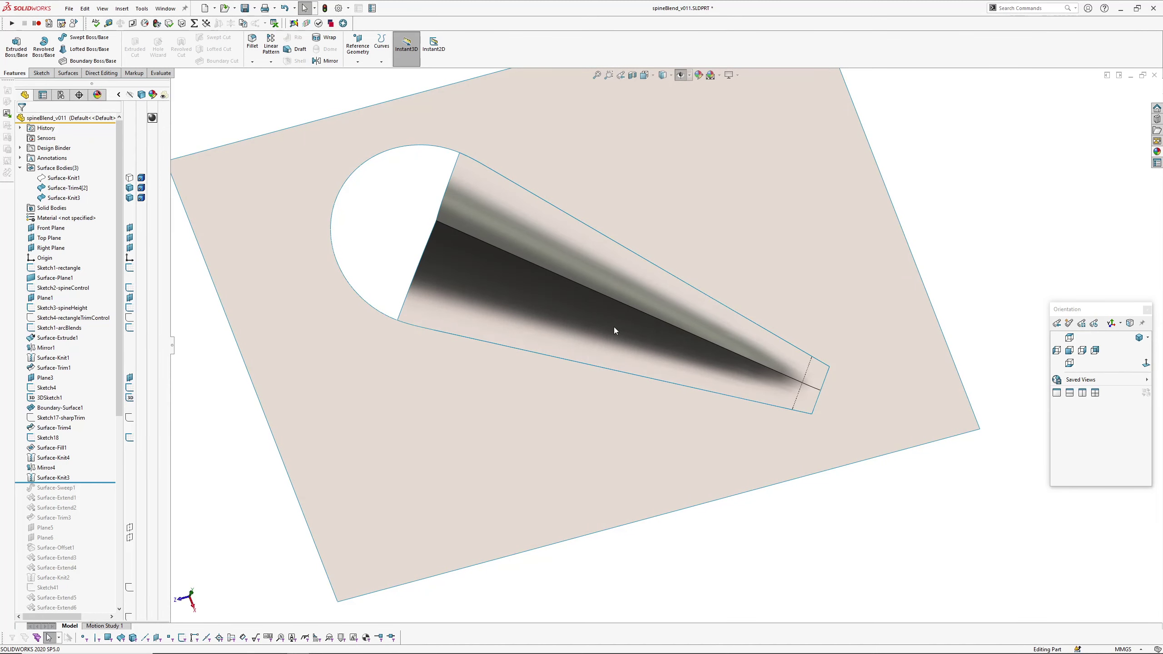
{"action": "scroll", "coordinate": [631, 329], "scroll_direction": "down", "scroll_amount": 2}
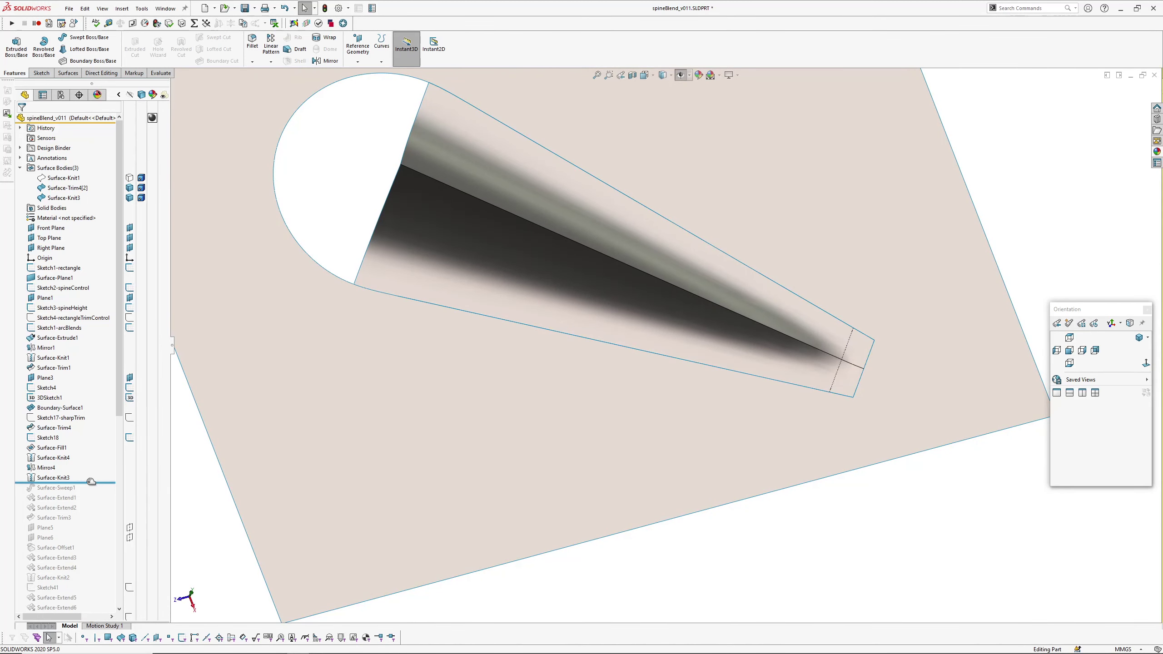
Roll the feature history forward past Surface-Sweep1 and inspect the swept surface along the spine.
{"action": "left_click_drag", "start_coordinate": [91, 484], "coordinate": [92, 493]}
{"action": "middle_click_drag", "start_coordinate": [583, 341], "coordinate": [539, 238]}
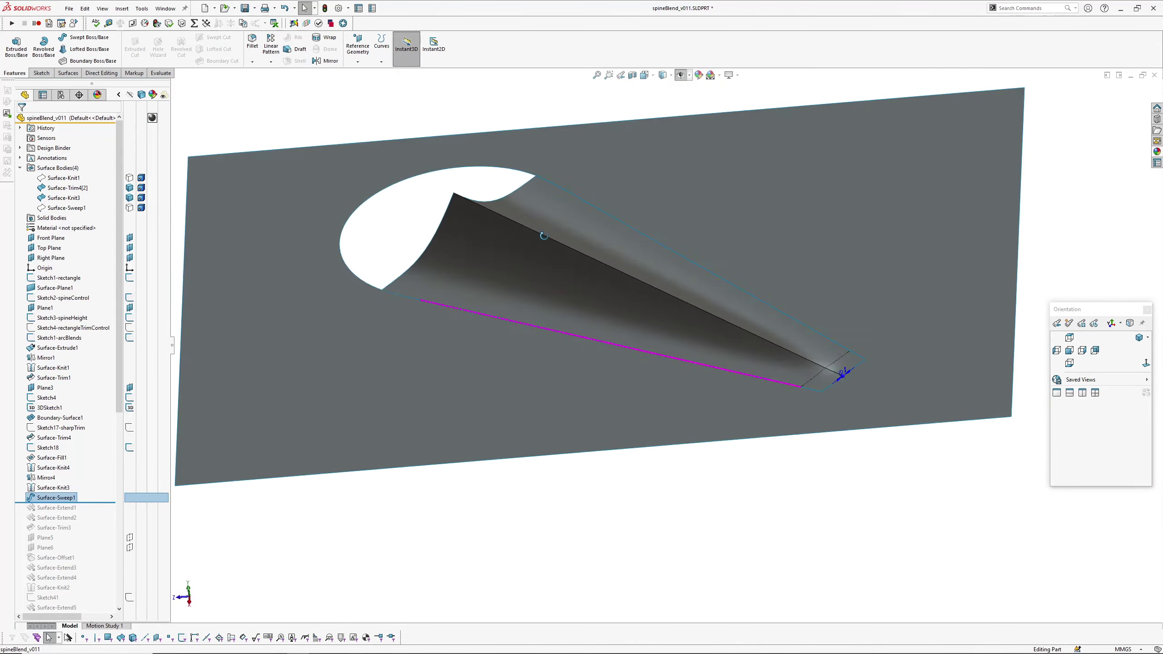
{"action": "scroll", "coordinate": [830, 380], "scroll_direction": "down", "scroll_amount": 5}
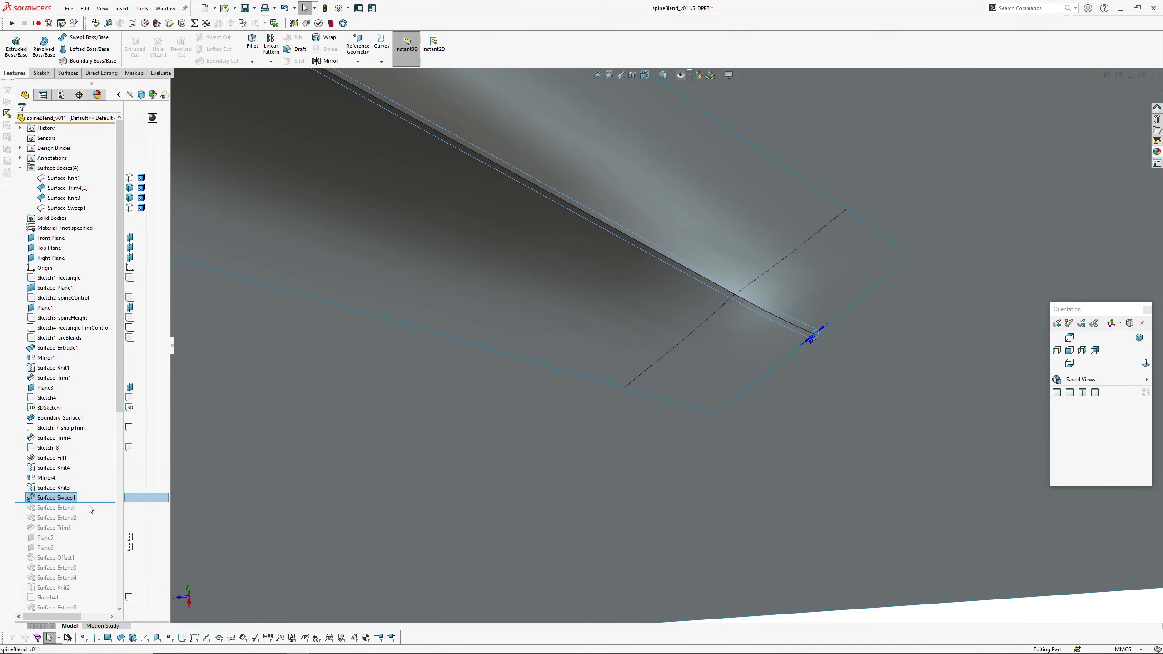
Roll the feature history forward past Surface-Extend1 and Surface-Extend2, and show the extended sweep surface along the spine.
{"action": "left_click_drag", "start_coordinate": [94, 503], "coordinate": [93, 522]}
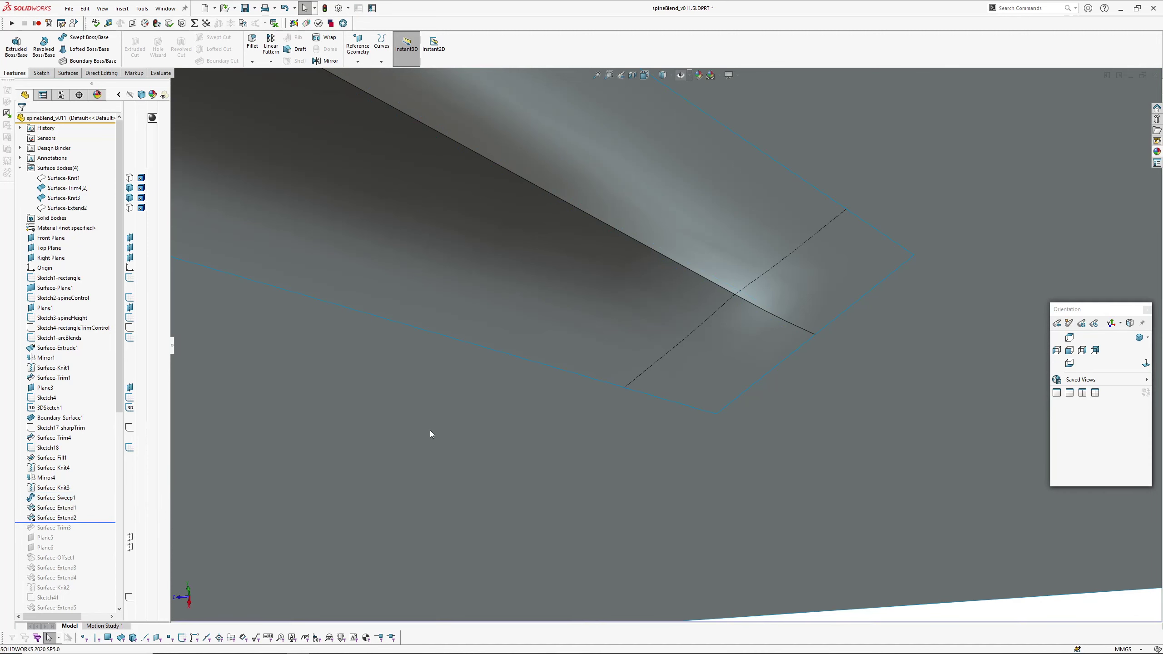
{"action": "left_click", "coordinate": [57, 518]}
{"action": "scroll", "coordinate": [641, 364], "scroll_direction": "up", "scroll_amount": 3}
{"action": "key", "text": "Escape"}
{"action": "middle_click_drag", "start_coordinate": [732, 361], "coordinate": [706, 374]}
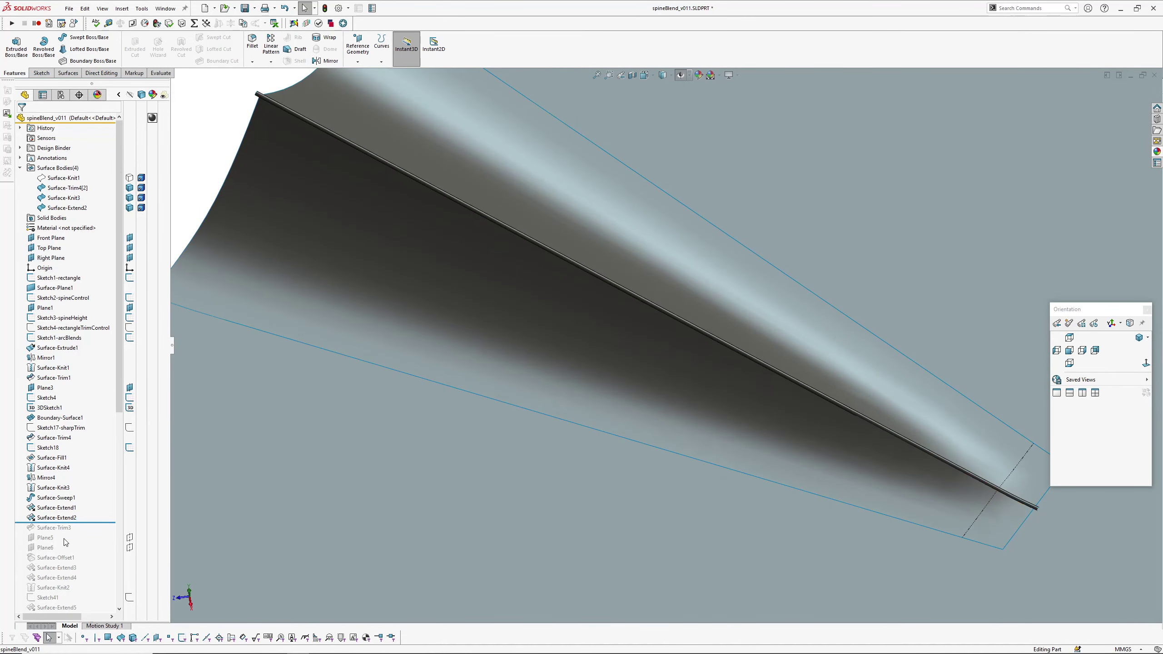
Roll the feature history forward past Surface-Trim3, show both trimmed blend halves, and hide the sweep surface to expose the gap along the spine.
{"action": "left_click_drag", "start_coordinate": [90, 523], "coordinate": [64, 542]}
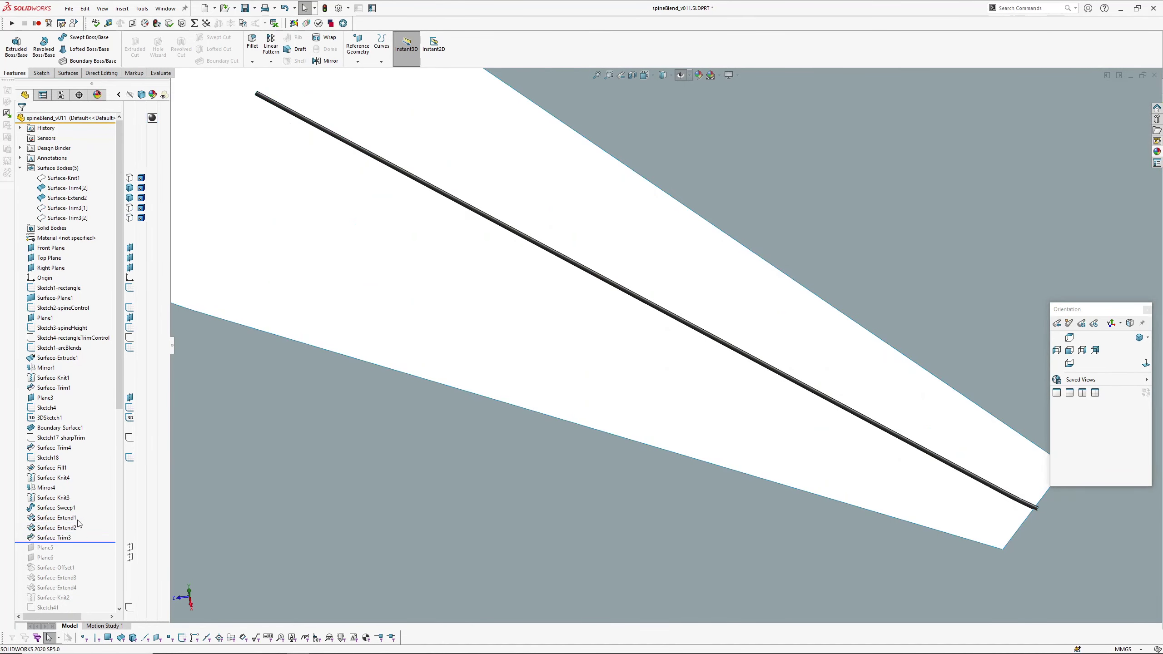
{"action": "left_click", "coordinate": [64, 539]}
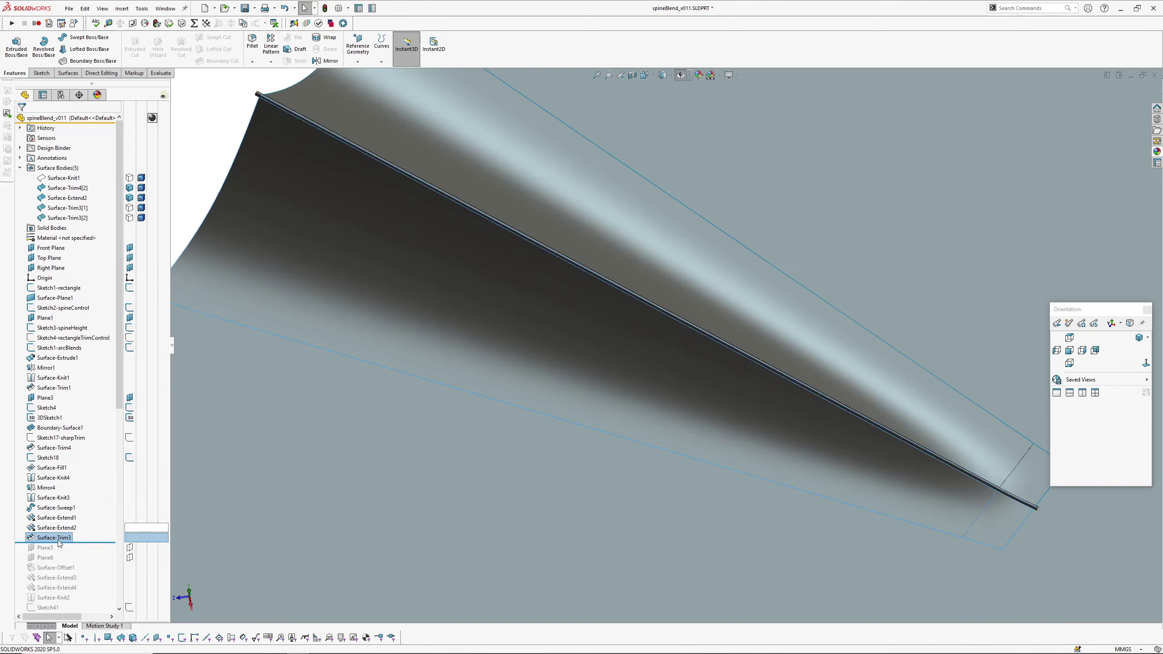
{"action": "left_click", "coordinate": [57, 530]}
{"action": "scroll", "coordinate": [451, 331], "scroll_direction": "up", "scroll_amount": 3}
{"action": "key", "text": "Escape"}
{"action": "scroll", "coordinate": [895, 454], "scroll_direction": "down", "scroll_amount": 4}
{"action": "middle_click_drag", "start_coordinate": [878, 433], "coordinate": [861, 463]}
{"action": "scroll", "coordinate": [670, 466], "scroll_direction": "up", "scroll_amount": 4}
{"action": "middle_click_drag", "start_coordinate": [670, 466], "coordinate": [637, 406], "text": "ctrl"}
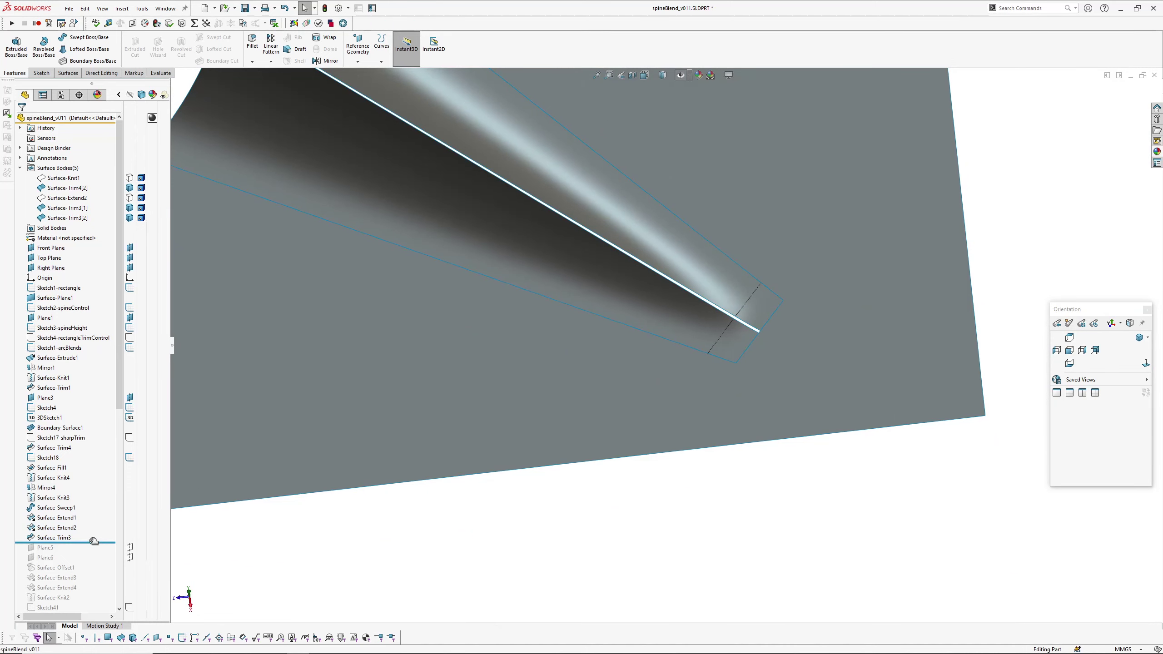
Roll the feature history forward past Plane5 and Plane6, and highlight both planes at the two ends of the spine gap.
{"action": "left_click_drag", "start_coordinate": [93, 542], "coordinate": [86, 566]}
{"action": "scroll", "coordinate": [432, 189], "scroll_direction": "up", "scroll_amount": 1}
{"action": "middle_click_drag", "start_coordinate": [433, 189], "coordinate": [577, 323], "text": "ctrl"}
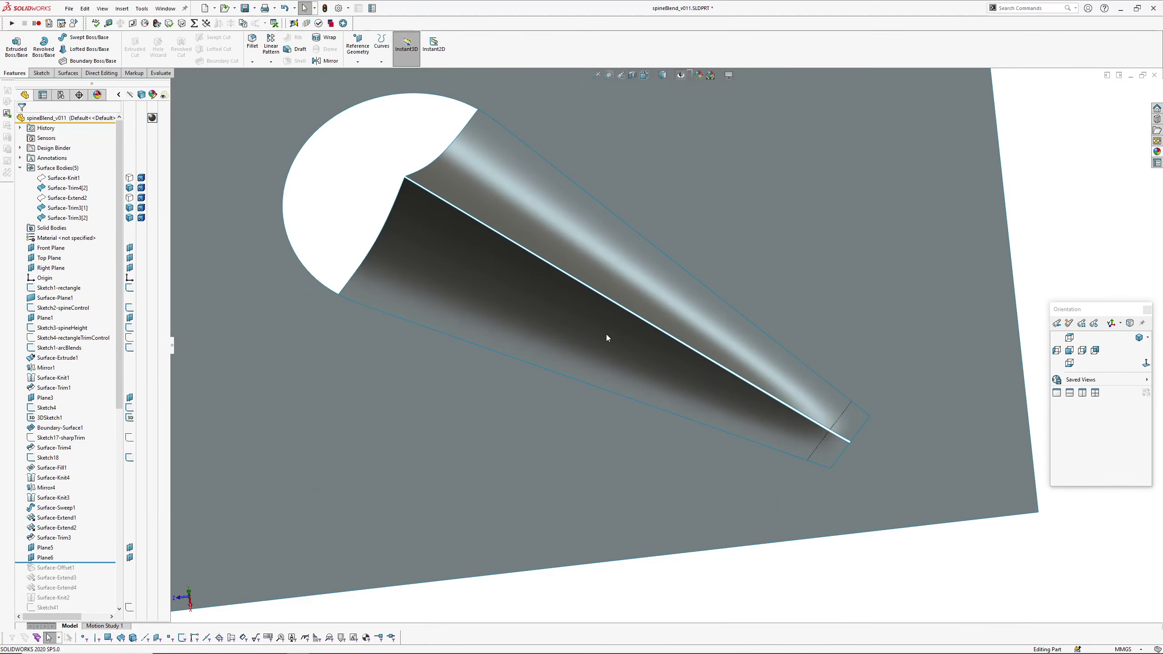
{"action": "scroll", "coordinate": [421, 177], "scroll_direction": "down", "scroll_amount": 4}
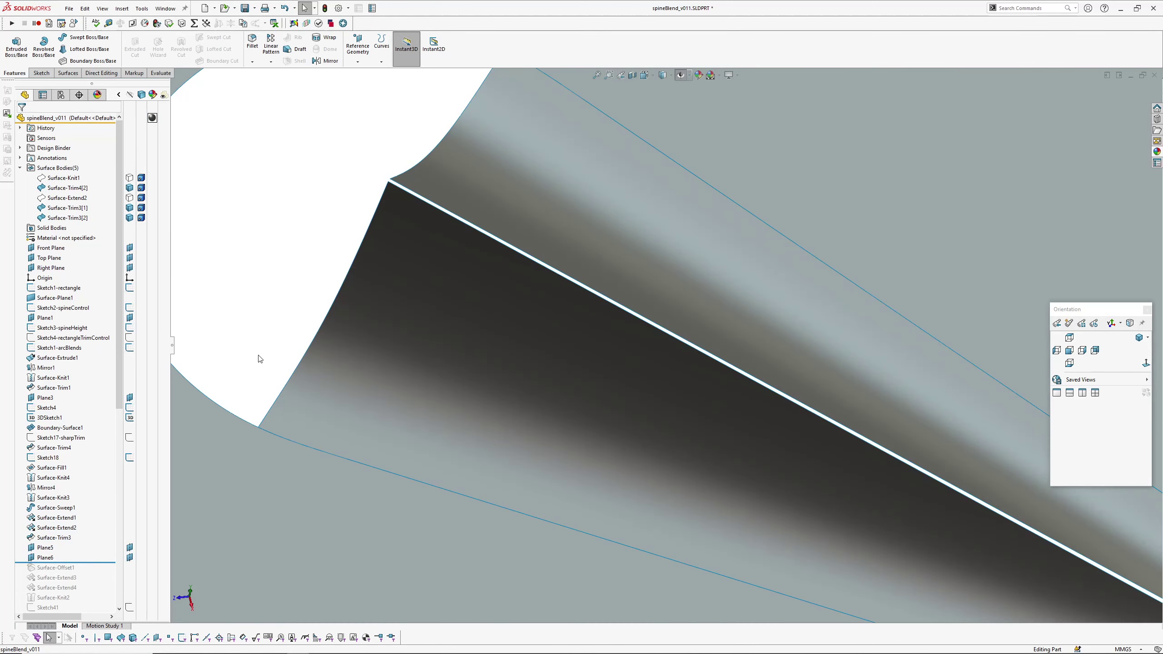
{"action": "left_click", "coordinate": [45, 548]}
{"action": "left_click", "coordinate": [45, 558], "text": "ctrl"}
{"action": "scroll", "coordinate": [649, 382], "scroll_direction": "up", "scroll_amount": 2}
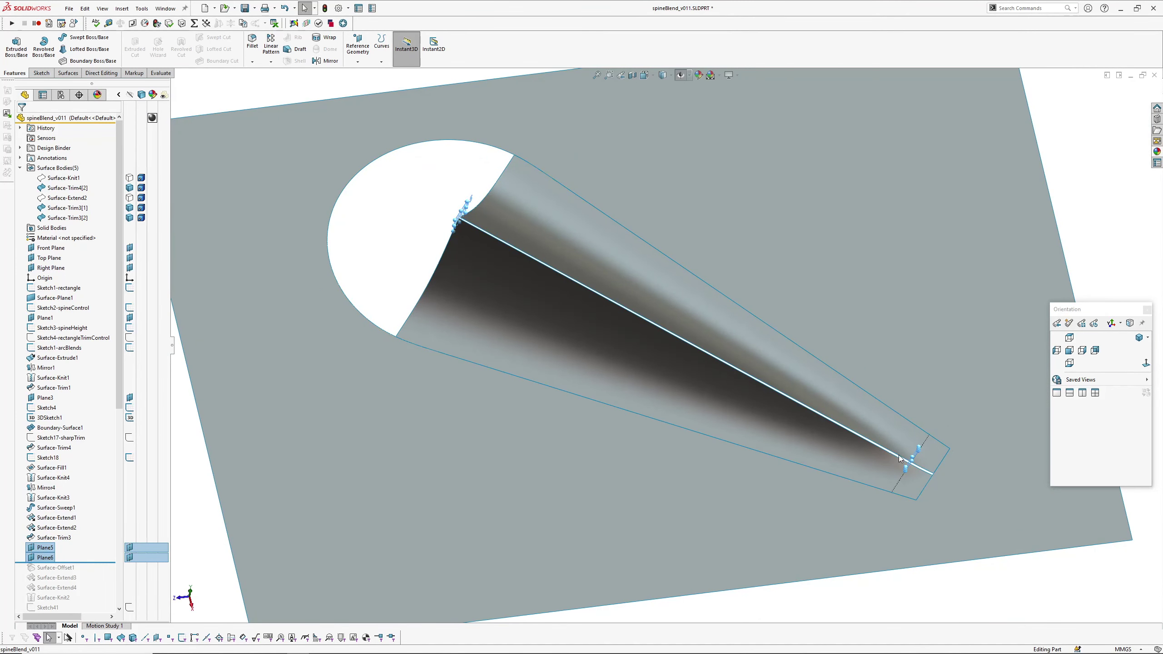
Roll the feature history forward past Sketch41 and inspect its curve across the open end of the spine gap.
{"action": "left_click", "coordinate": [404, 250]}
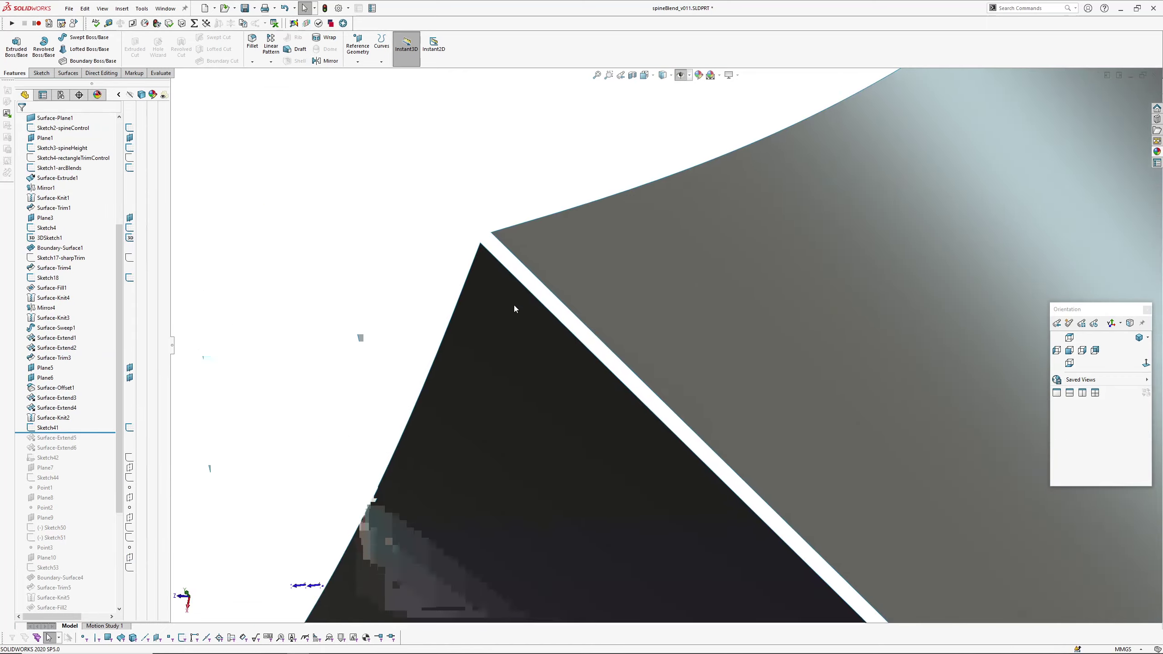
{"action": "middle_click_drag", "start_coordinate": [515, 306], "coordinate": [557, 328]}
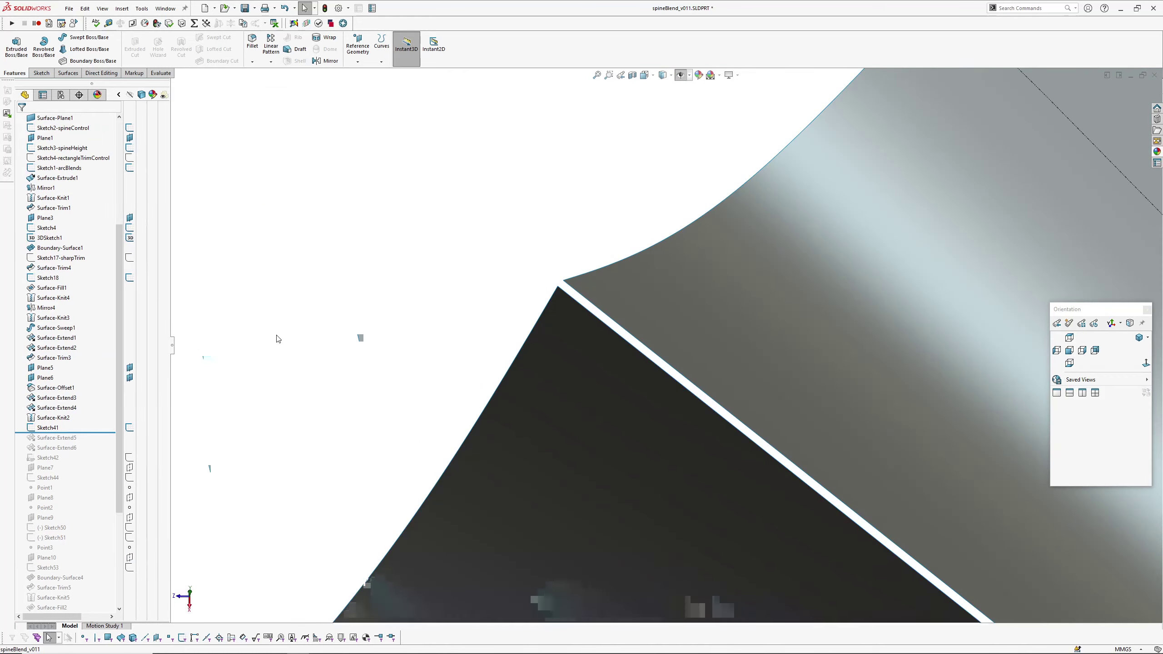
{"action": "left_click", "coordinate": [69, 428]}
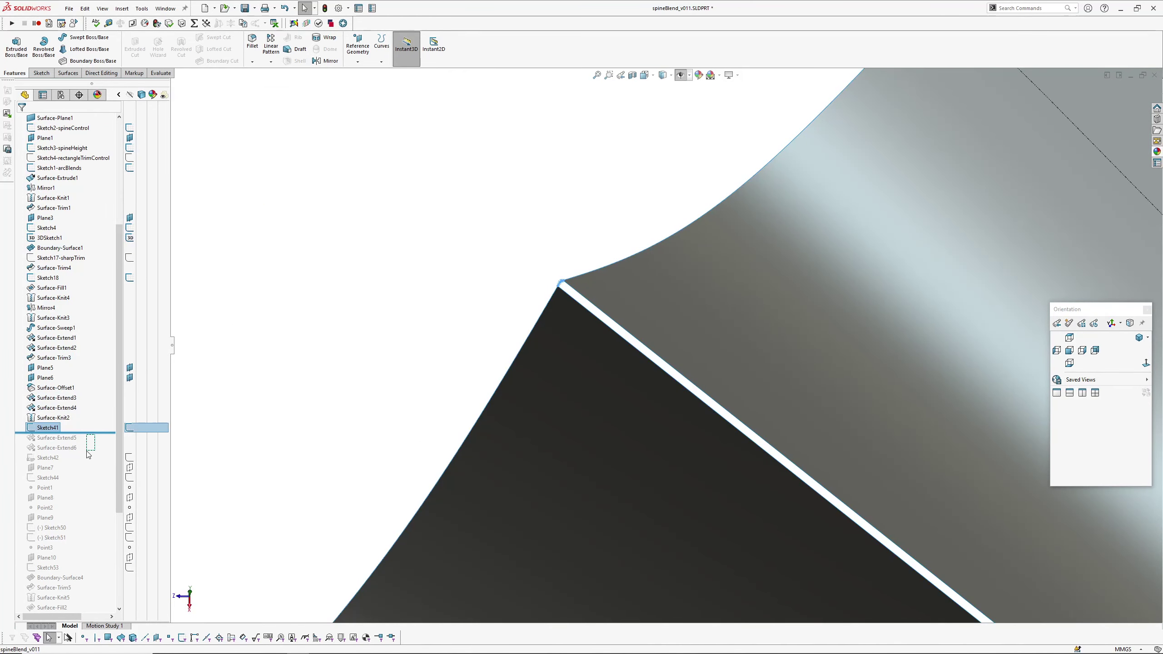
Roll the feature history forward past Plane7 and inspect the Sketch42 curve spanning the gap near the tip.
{"action": "mouse_move", "coordinate": [89, 455]}
{"action": "left_mouse_down"}
{"action": "mouse_move", "coordinate": [87, 443]}
{"action": "mouse_move", "coordinate": [85, 476]}
{"action": "left_mouse_up"}
{"action": "scroll", "coordinate": [641, 386], "scroll_direction": "up", "scroll_amount": 6}
{"action": "middle_click_drag", "start_coordinate": [929, 556], "coordinate": [592, 336], "text": "ctrl"}
{"action": "scroll", "coordinate": [774, 467], "scroll_direction": "down", "scroll_amount": 8}
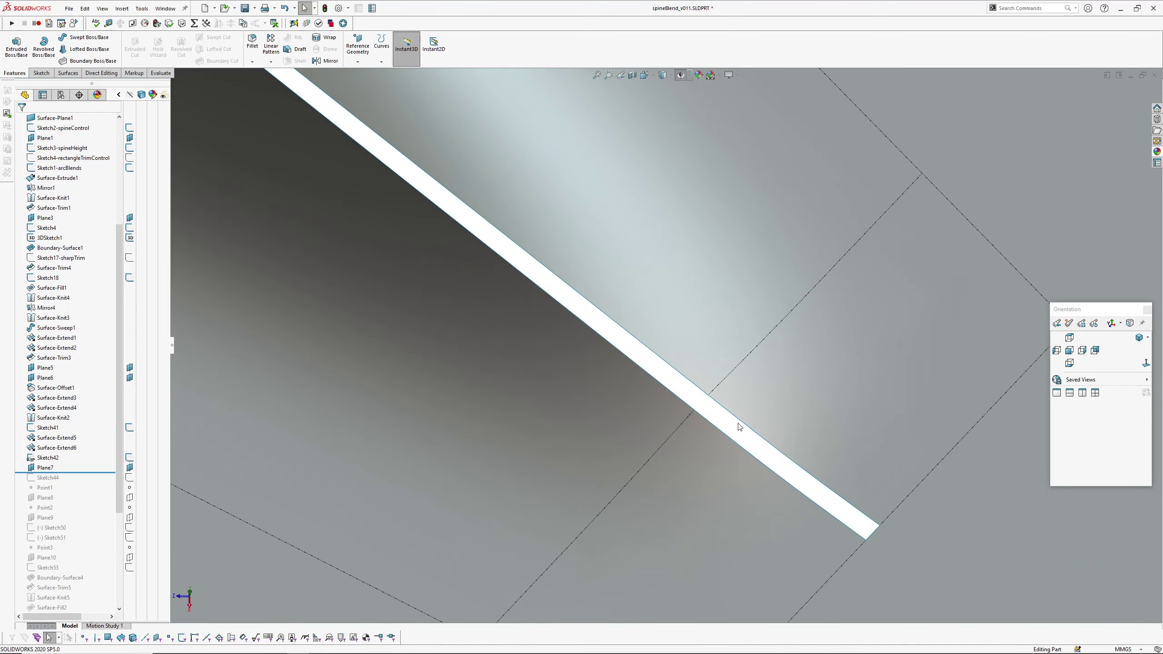
{"action": "scroll", "coordinate": [721, 424], "scroll_direction": "down", "scroll_amount": 2}
{"action": "left_click", "coordinate": [59, 458]}
{"action": "scroll", "coordinate": [689, 411], "scroll_direction": "down", "scroll_amount": 5}
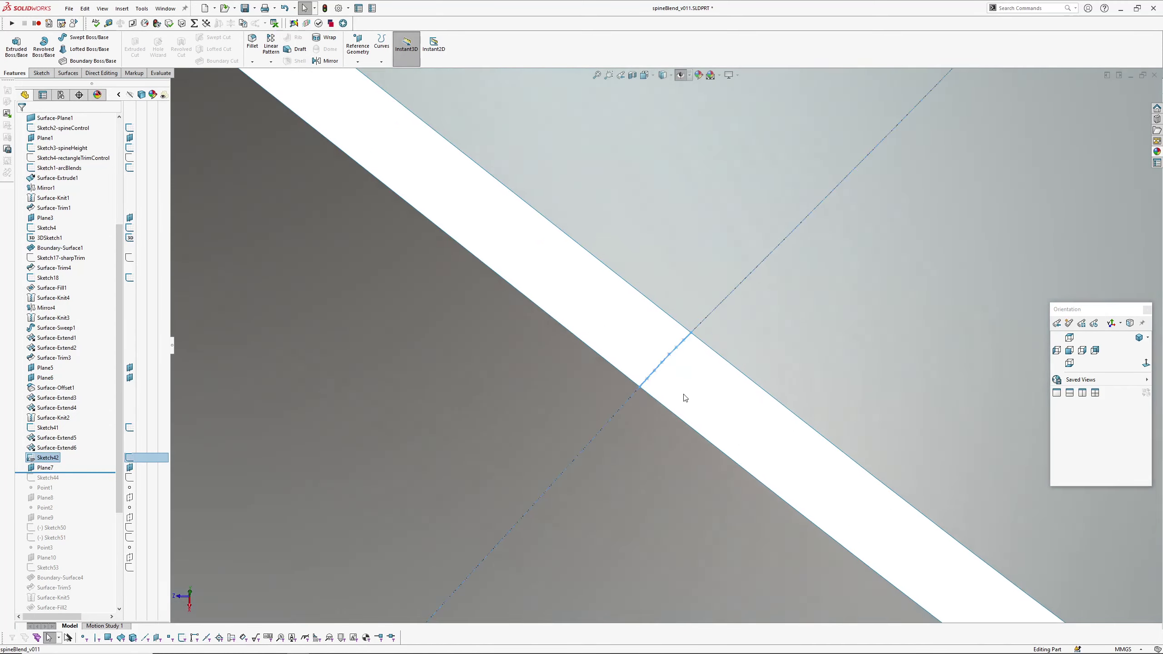
{"action": "mouse_move", "coordinate": [686, 398]}
{"action": "middle_mouse_down"}
{"action": "mouse_move", "coordinate": [655, 340]}
{"action": "mouse_move", "coordinate": [684, 366]}
{"action": "mouse_move", "coordinate": [654, 324]}
{"action": "mouse_move", "coordinate": [646, 340]}
{"action": "mouse_move", "coordinate": [608, 346]}
{"action": "mouse_move", "coordinate": [545, 442]}
{"action": "middle_mouse_up"}
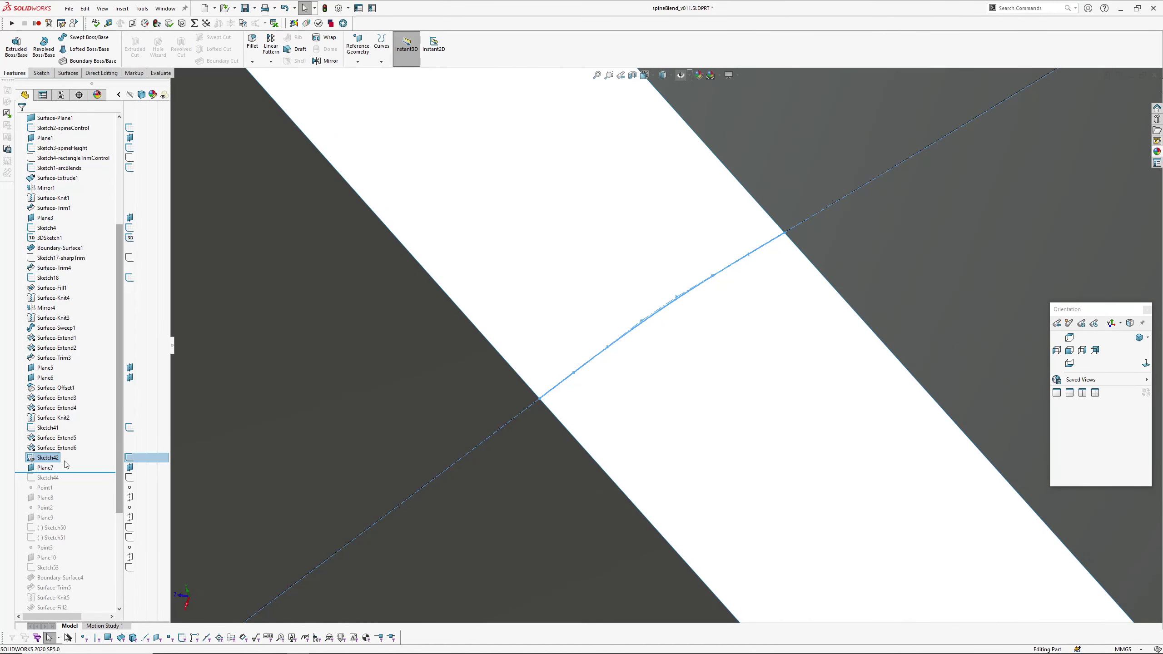
Open Sketch42 for editing and examine its spline and relations at both edges of the gap.
{"action": "left_click", "coordinate": [48, 458]}
{"action": "left_click", "coordinate": [91, 449]}
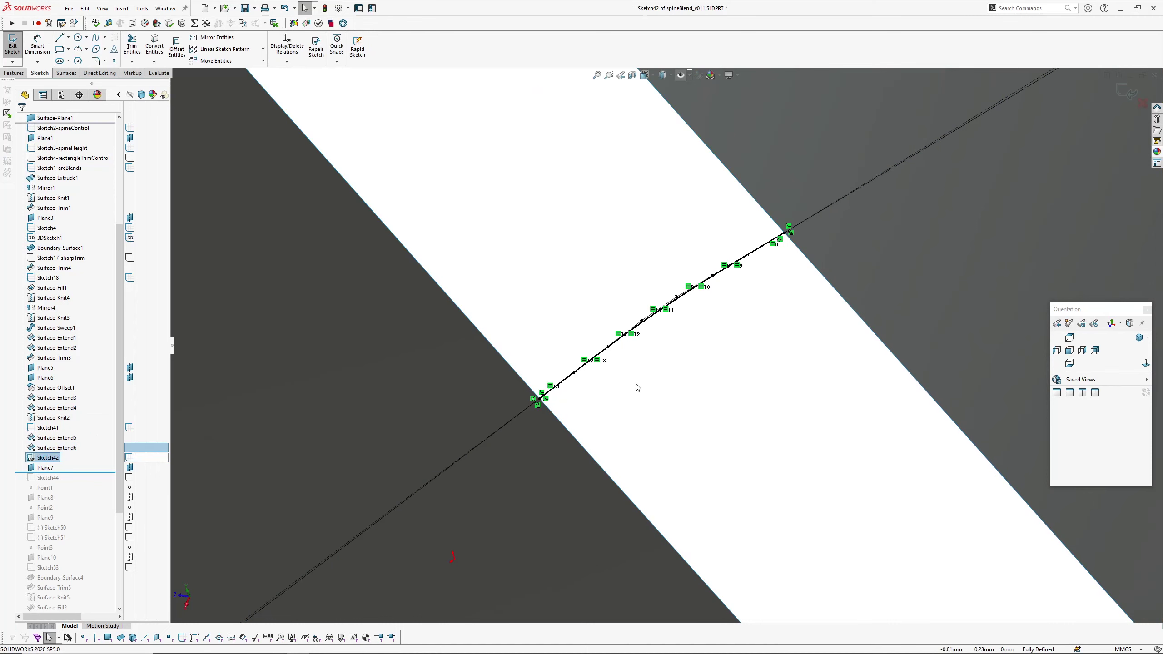
{"action": "scroll", "coordinate": [543, 390], "scroll_direction": "down", "scroll_amount": 3}
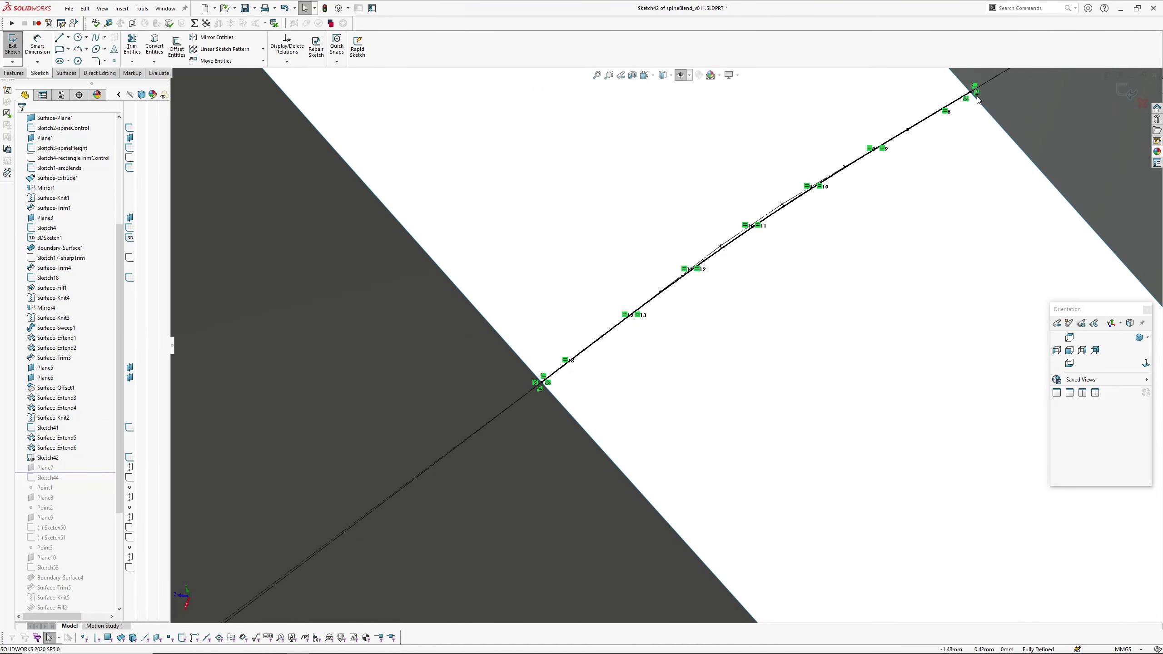
{"action": "scroll", "coordinate": [636, 390], "scroll_direction": "up", "scroll_amount": 3}
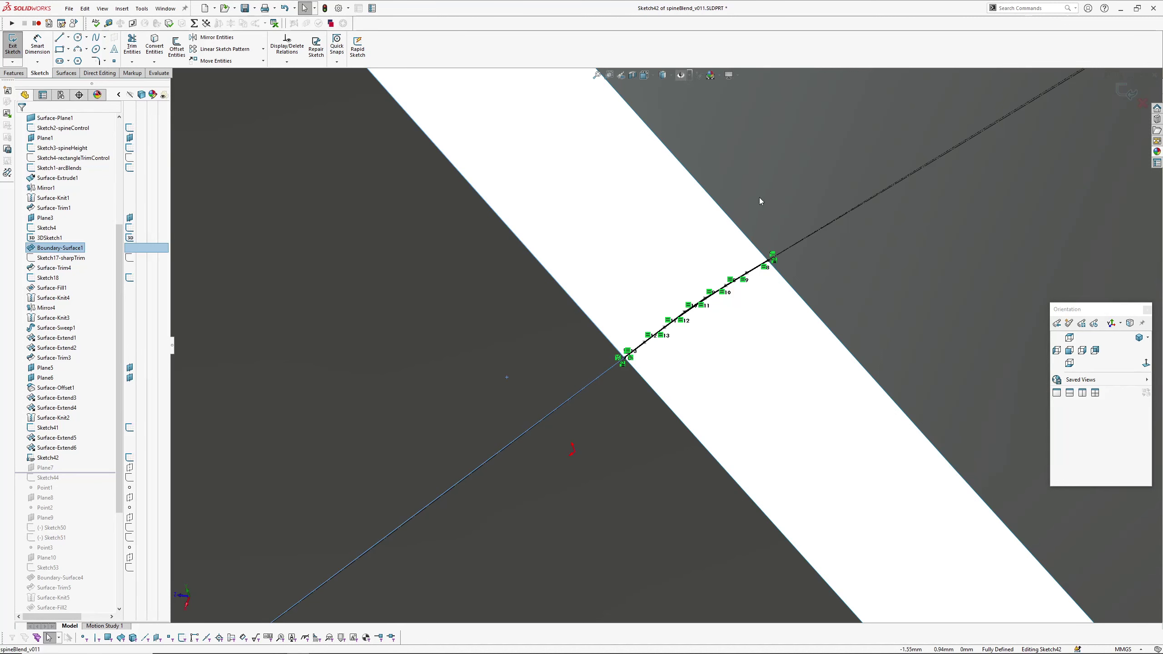
Exit Sketch42 and roll the feature history forward to just after Sketch51.
{"action": "middle_click_drag", "start_coordinate": [765, 197], "coordinate": [771, 383]}
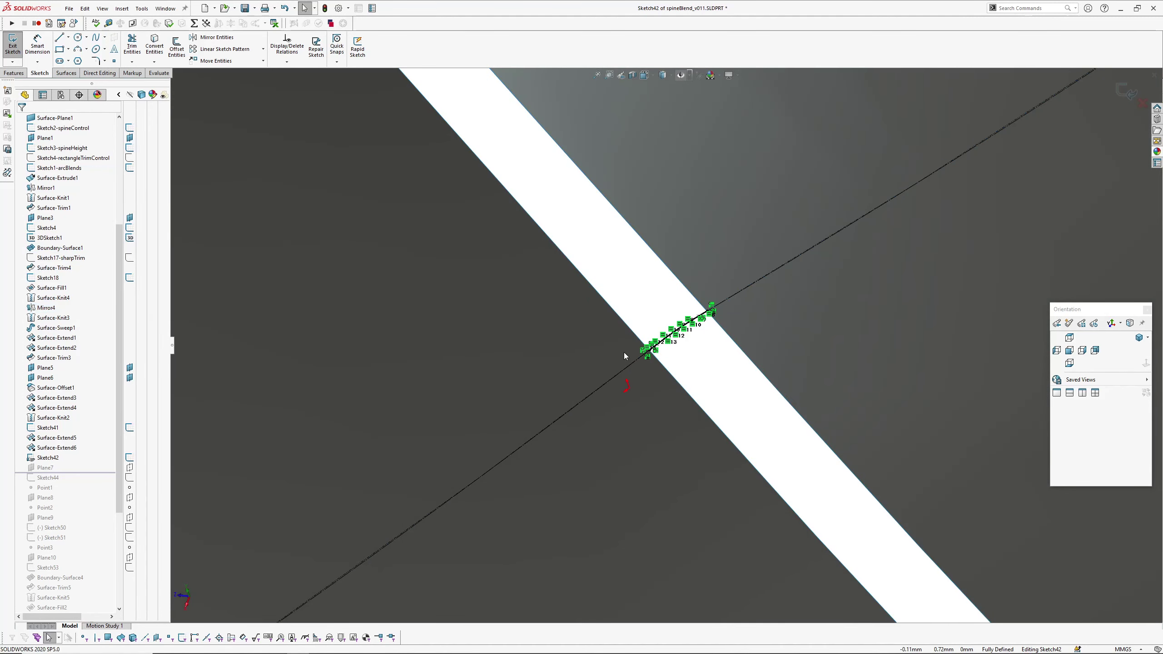
{"action": "key", "text": "ctrl+b"}
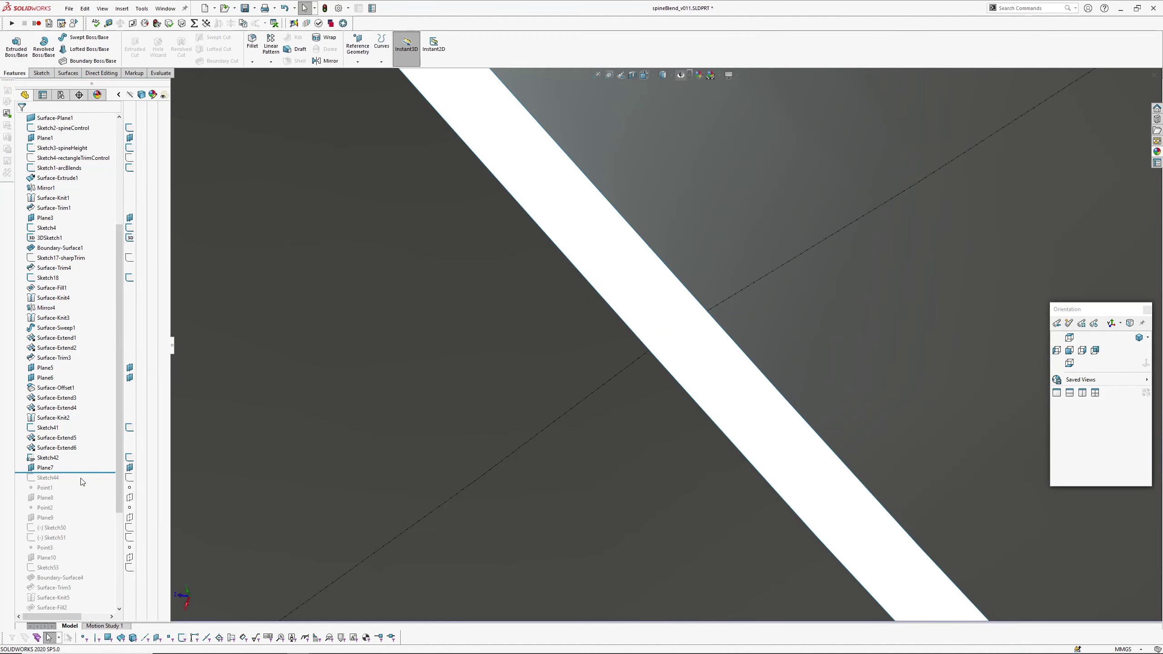
{"action": "left_click_drag", "start_coordinate": [88, 473], "coordinate": [87, 543]}
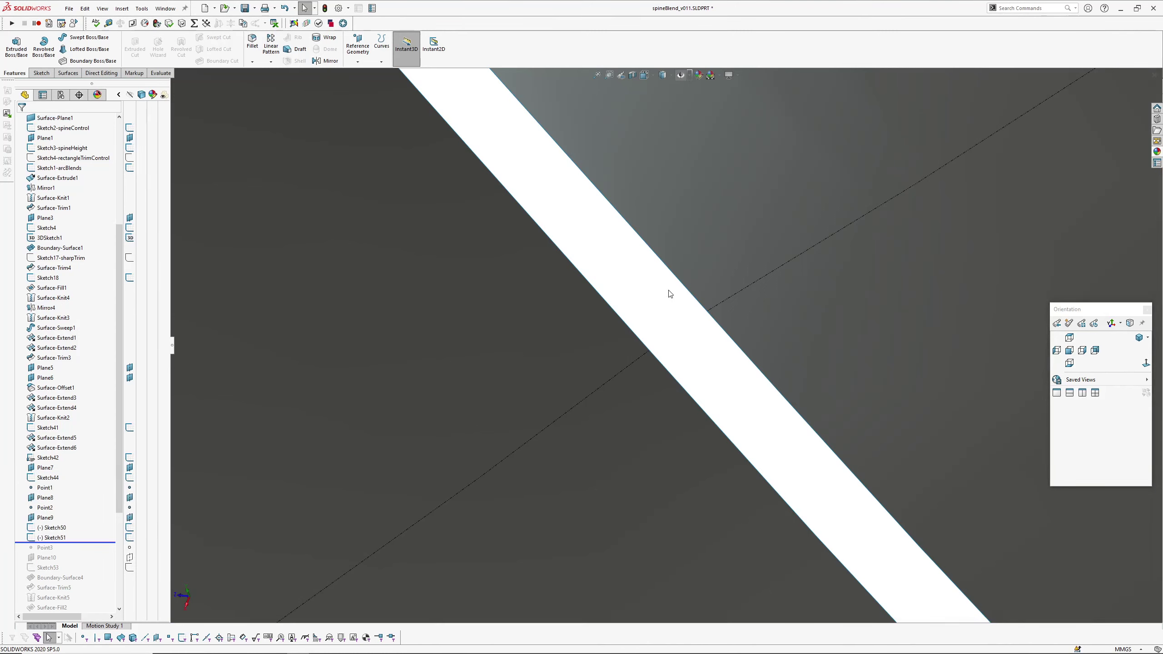
{"action": "scroll", "coordinate": [627, 287], "scroll_direction": "up", "scroll_amount": 8}
{"action": "middle_click_drag", "start_coordinate": [569, 262], "coordinate": [636, 361], "text": "ctrl"}
{"action": "scroll", "coordinate": [631, 328], "scroll_direction": "up", "scroll_amount": 3}
{"action": "scroll", "coordinate": [569, 286], "scroll_direction": "down", "scroll_amount": 3}
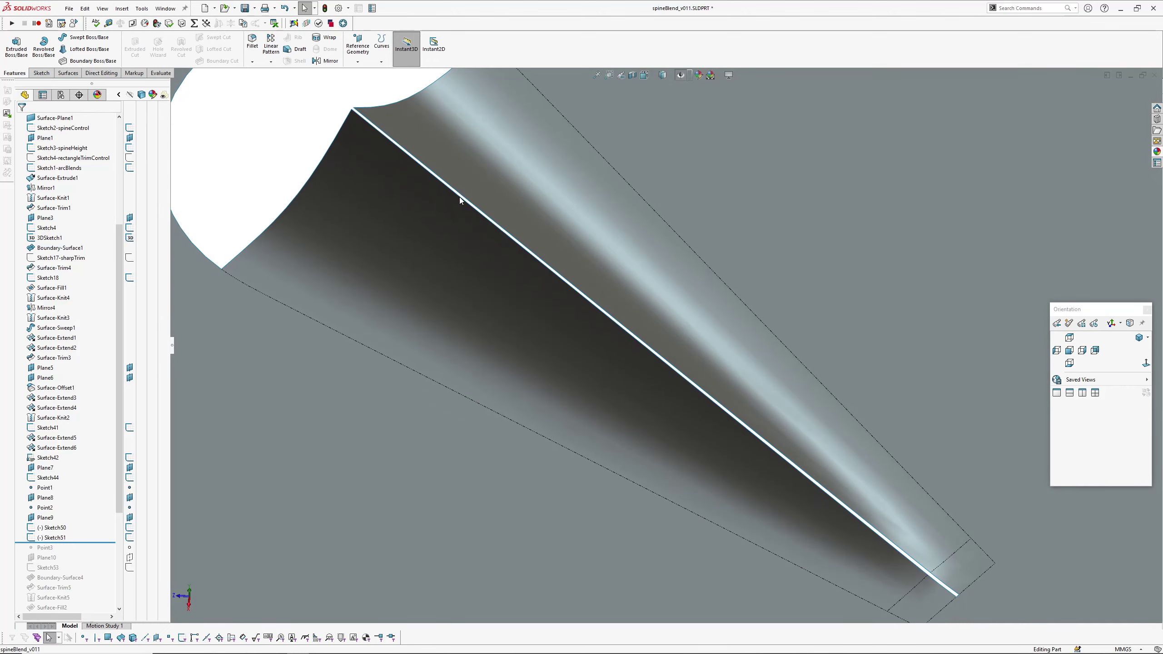
{"action": "scroll", "coordinate": [480, 193], "scroll_direction": "down", "scroll_amount": 2}
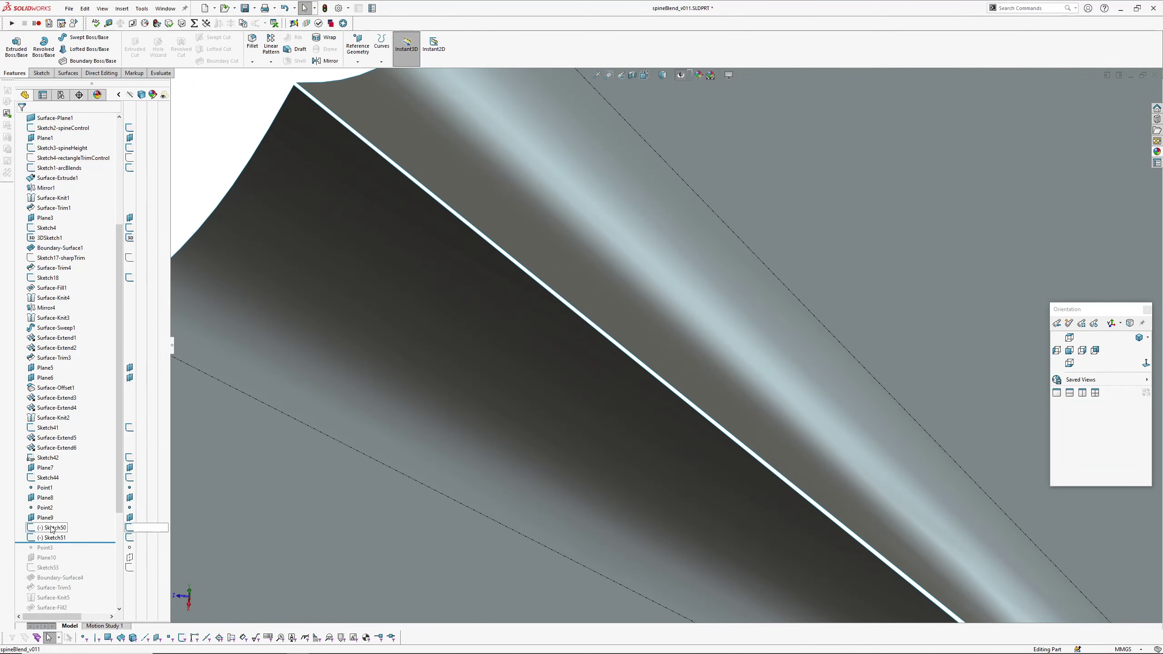
Roll the feature history forward past Sketch53 and highlight Sketch50, Sketch51 and Sketch53 together as cross-sections along the spine.
{"action": "left_click", "coordinate": [51, 527]}
{"action": "left_click", "coordinate": [53, 537], "text": "ctrl"}
{"action": "scroll", "coordinate": [547, 293], "scroll_direction": "up", "scroll_amount": 3}
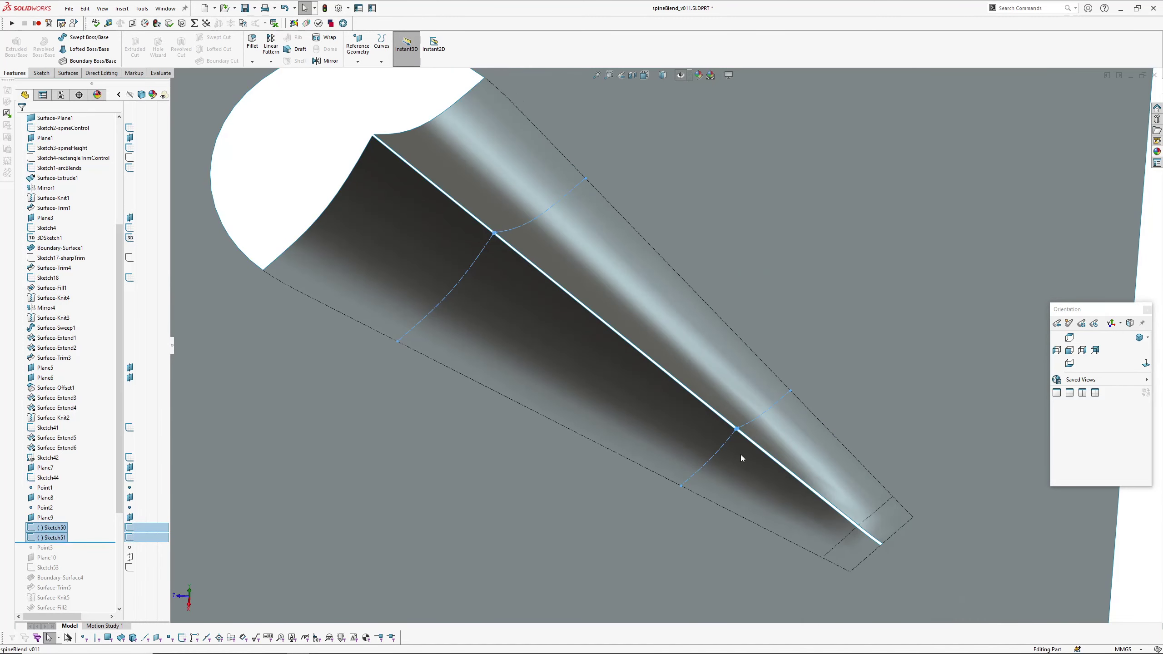
{"action": "left_click_drag", "start_coordinate": [96, 543], "coordinate": [68, 573]}
{"action": "left_click", "coordinate": [53, 537], "text": "ctrl"}
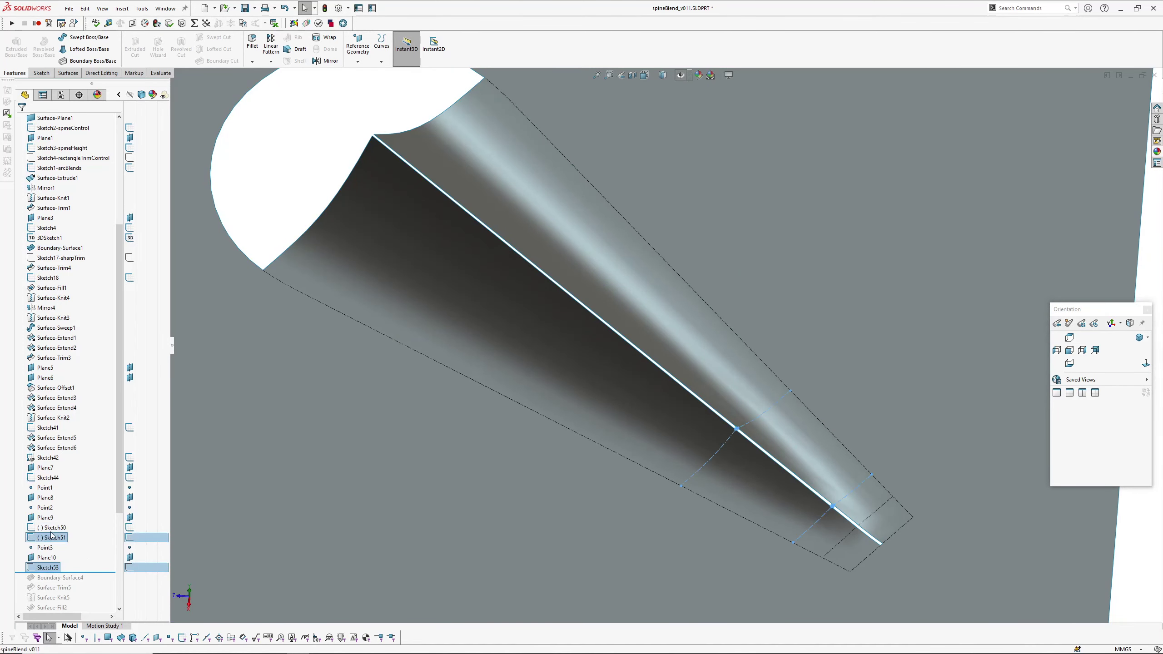
{"action": "left_click", "coordinate": [52, 528], "text": "ctrl"}
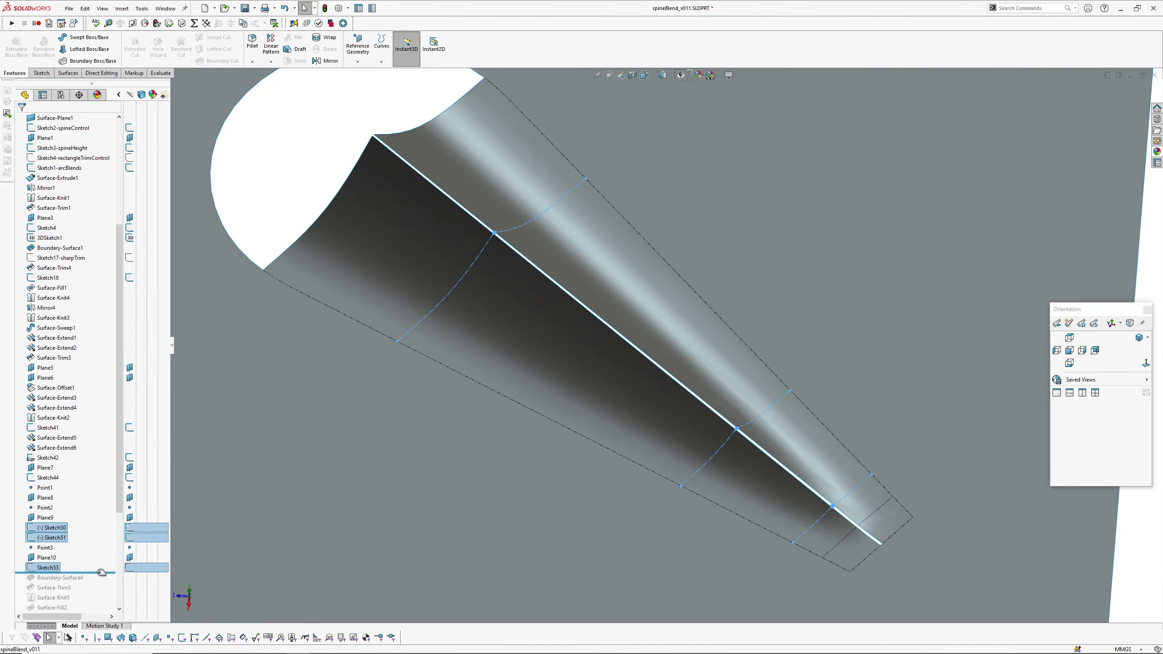
Roll the feature history forward past Boundary-Surface4 and inspect the rounded surface bridging the gap along the spine.
{"action": "left_click_drag", "start_coordinate": [101, 573], "coordinate": [101, 583]}
{"action": "scroll", "coordinate": [721, 434], "scroll_direction": "down", "scroll_amount": 4}
{"action": "middle_click_drag", "start_coordinate": [749, 435], "coordinate": [718, 366]}
{"action": "scroll", "coordinate": [717, 365], "scroll_direction": "down", "scroll_amount": 4}
{"action": "middle_click_drag", "start_coordinate": [607, 351], "coordinate": [531, 284]}
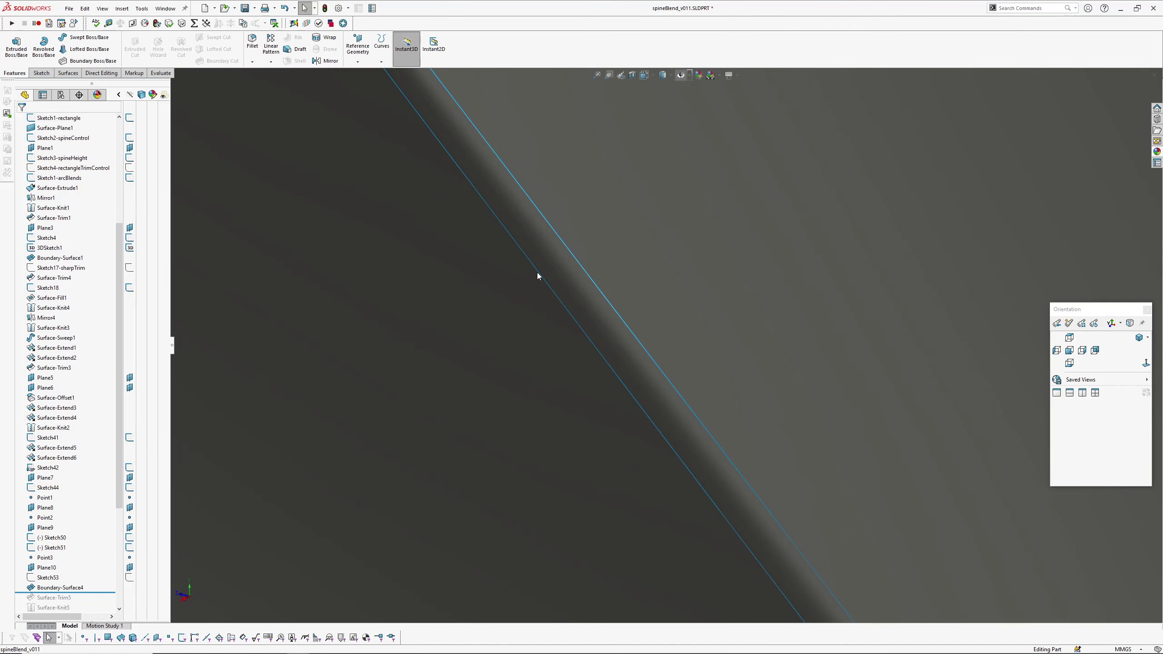
{"action": "middle_click_drag", "start_coordinate": [533, 277], "coordinate": [619, 403]}
{"action": "scroll", "coordinate": [725, 396], "scroll_direction": "up", "scroll_amount": 8}
{"action": "scroll", "coordinate": [636, 348], "scroll_direction": "down", "scroll_amount": 3}
{"action": "scroll", "coordinate": [106, 481], "scroll_direction": "down", "scroll_amount": 5}
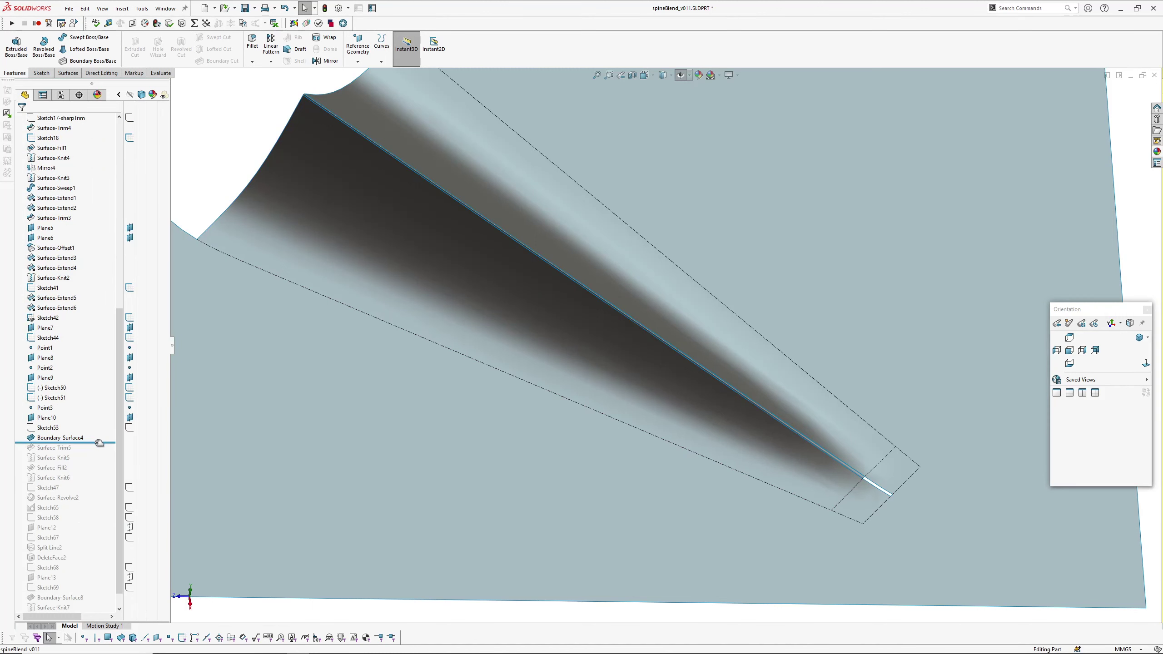
Roll the feature history forward past Surface-Trim5 and inspect the trimmed opening near the spine's tip.
{"action": "left_click_drag", "start_coordinate": [98, 442], "coordinate": [98, 452]}
{"action": "scroll", "coordinate": [831, 482], "scroll_direction": "down", "scroll_amount": 4}
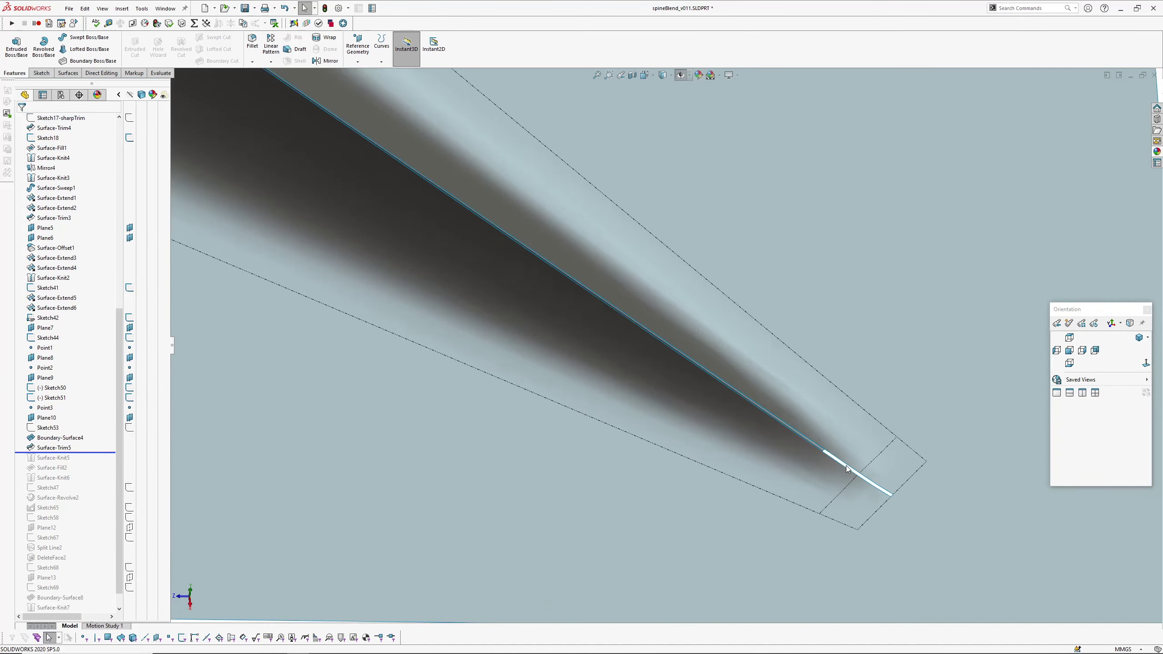
{"action": "scroll", "coordinate": [755, 458], "scroll_direction": "down", "scroll_amount": 3}
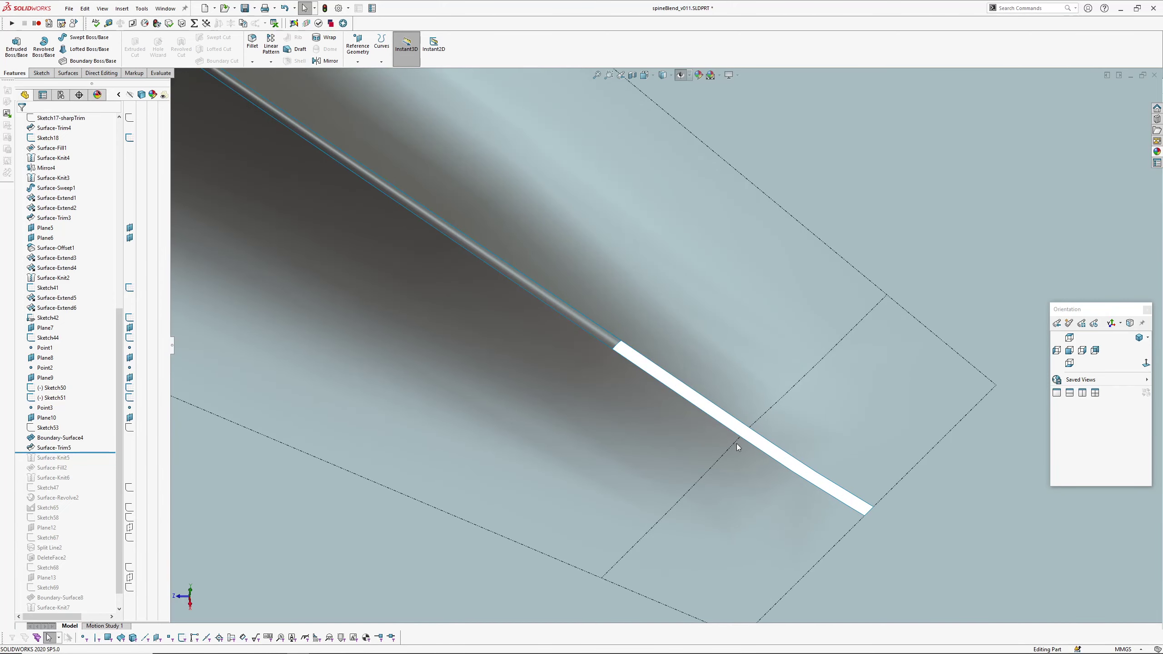
{"action": "middle_click_drag", "start_coordinate": [709, 409], "coordinate": [709, 447]}
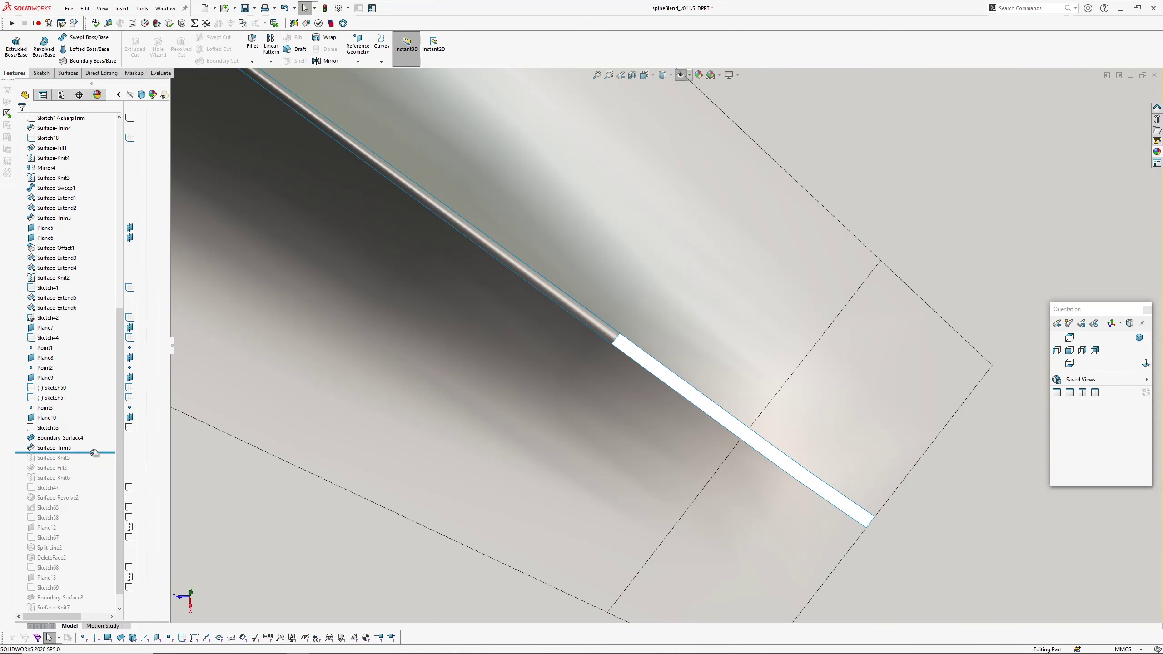
Roll the feature history forward past Surface-Knit5 and Surface-Fill2 to bring in the patch at the tip.
{"action": "left_click_drag", "start_coordinate": [95, 453], "coordinate": [94, 464]}
{"action": "middle_click_drag", "start_coordinate": [681, 366], "coordinate": [649, 362], "text": "ctrl"}
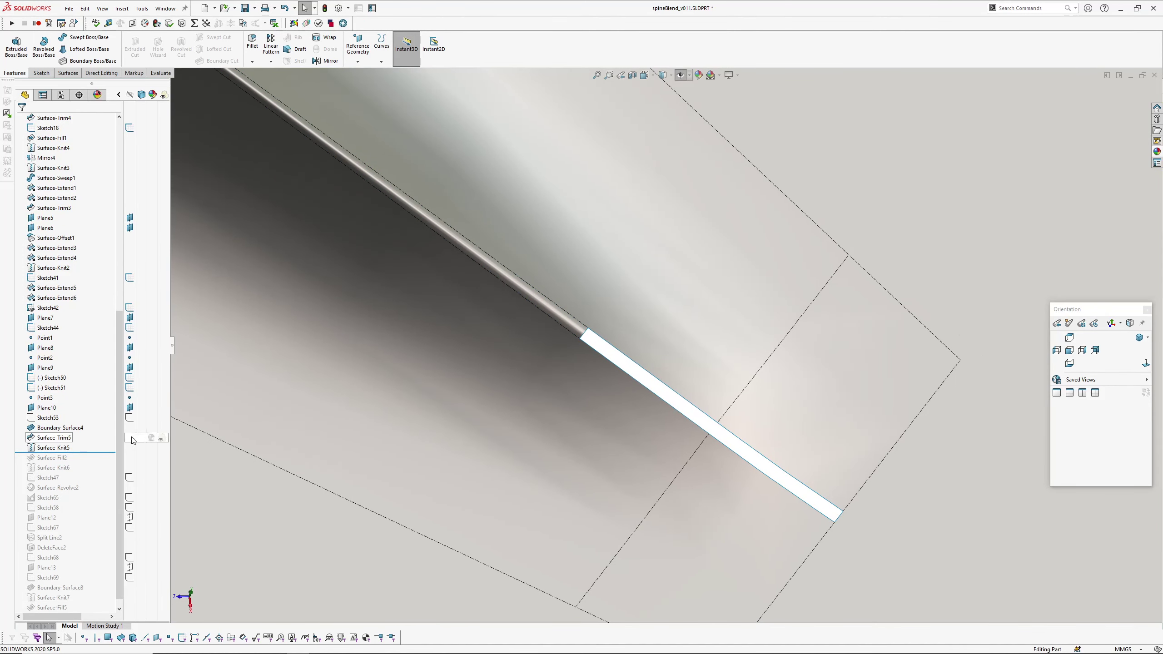
{"action": "left_click_drag", "start_coordinate": [83, 453], "coordinate": [83, 463]}
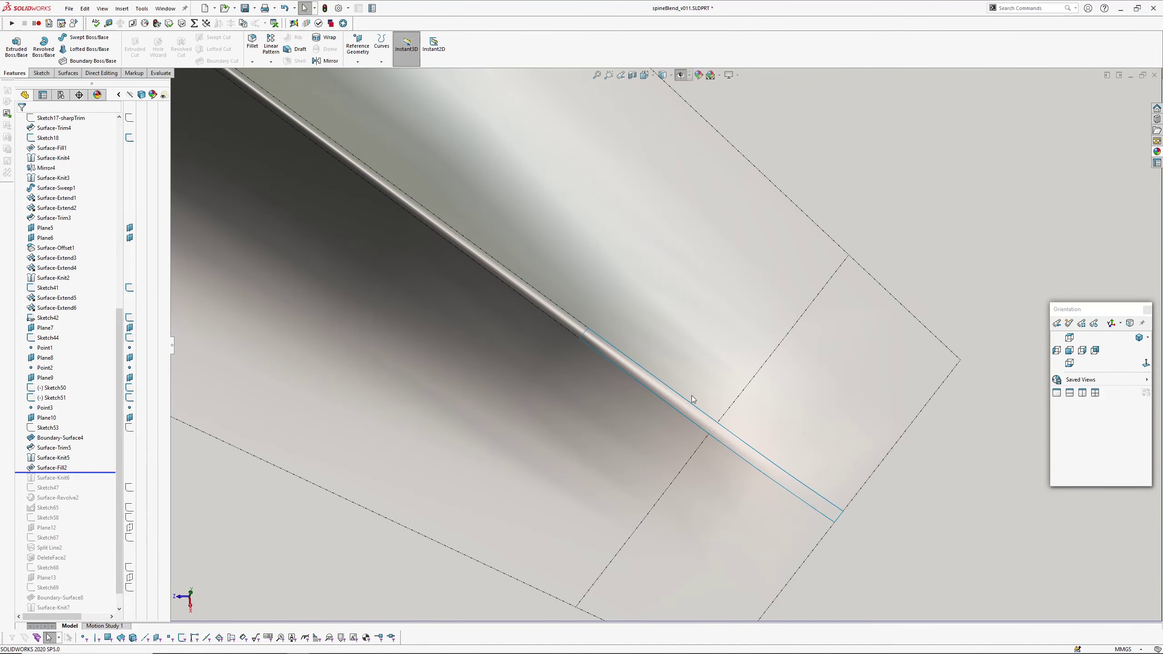
Open the Surface-Fill2 definition, examine its curvature boundary edges and Sketch42 constraint curve, and close it without changes.
{"action": "scroll", "coordinate": [692, 400], "scroll_direction": "down", "scroll_amount": 2}
{"action": "left_click", "coordinate": [709, 420]}
{"action": "mouse_move", "coordinate": [714, 427]}
{"action": "middle_mouse_down"}
{"action": "mouse_move", "coordinate": [694, 382]}
{"action": "mouse_move", "coordinate": [713, 424]}
{"action": "middle_mouse_up"}
{"action": "left_click", "coordinate": [728, 426]}
{"action": "left_click", "coordinate": [756, 386]}
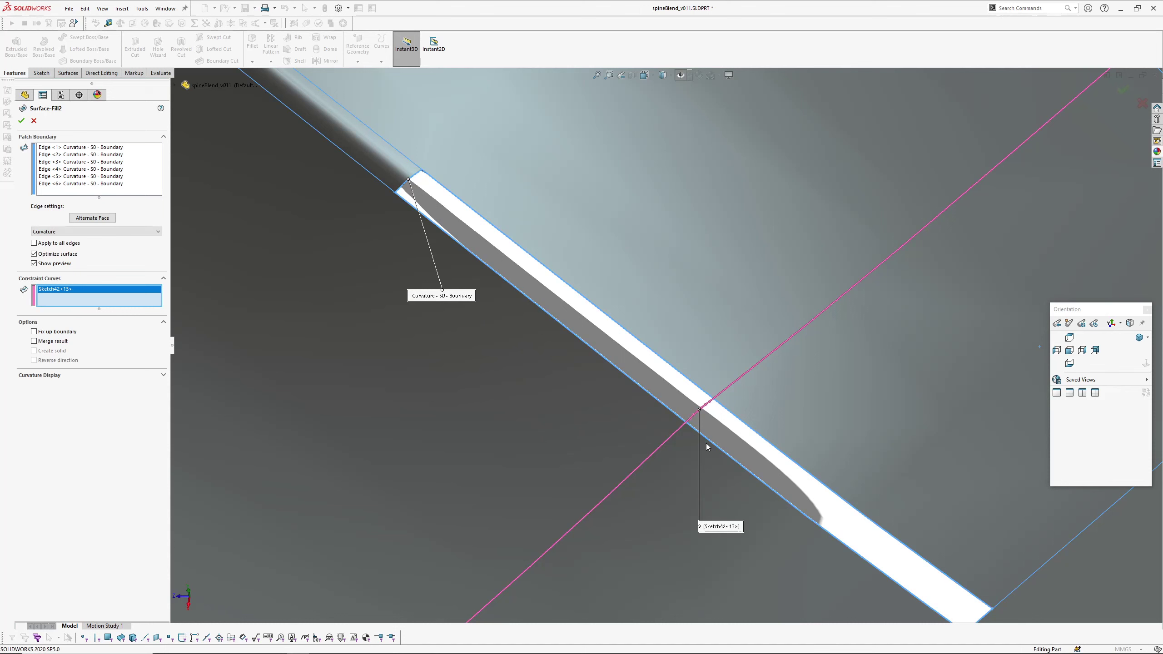
{"action": "left_click", "coordinate": [34, 121]}
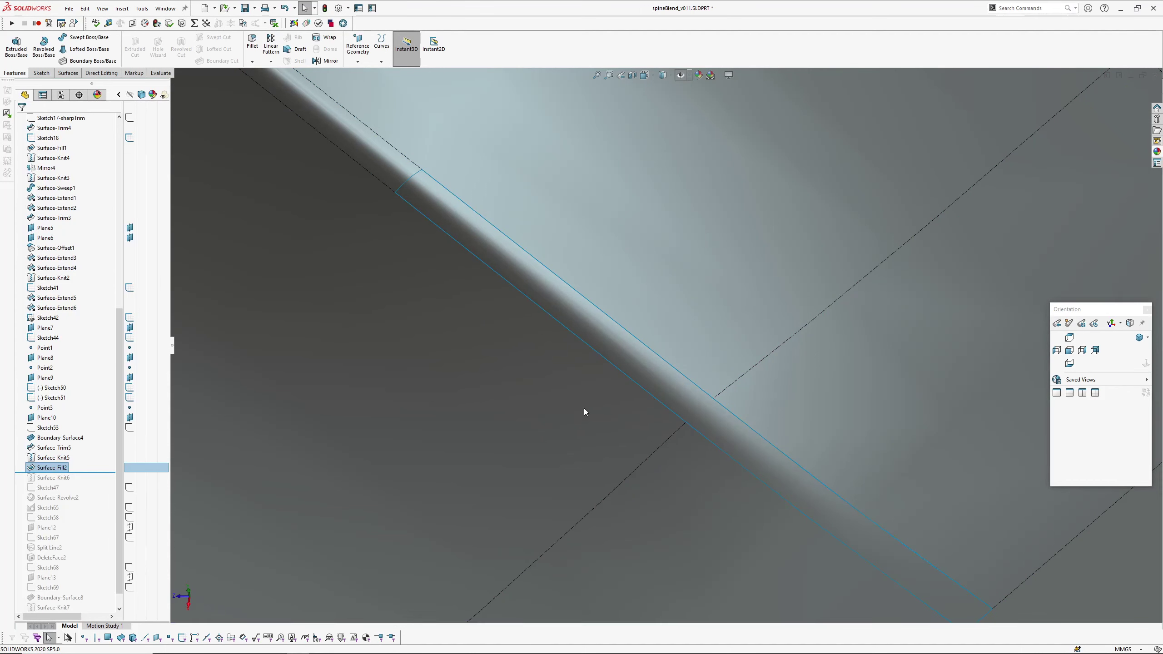
Inspect the shading around the filled tip and check the document's image quality resolution settings.
{"action": "middle_click_drag", "start_coordinate": [607, 386], "coordinate": [720, 447]}
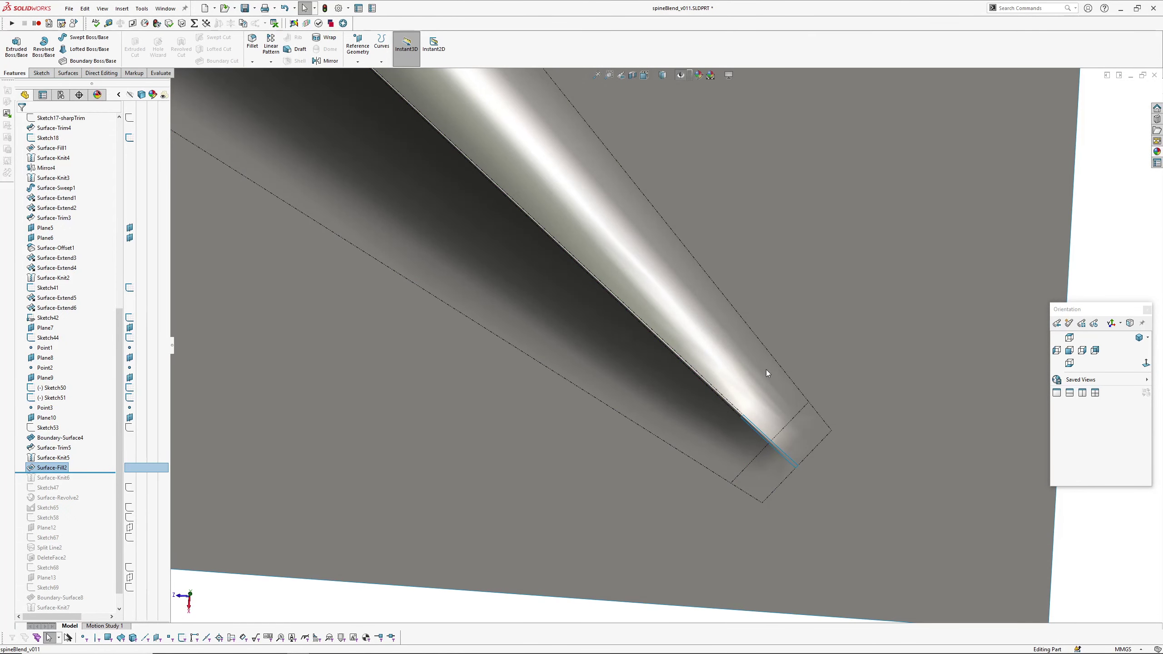
{"action": "middle_click_drag", "start_coordinate": [755, 365], "coordinate": [685, 322]}
{"action": "left_click", "coordinate": [141, 8]}
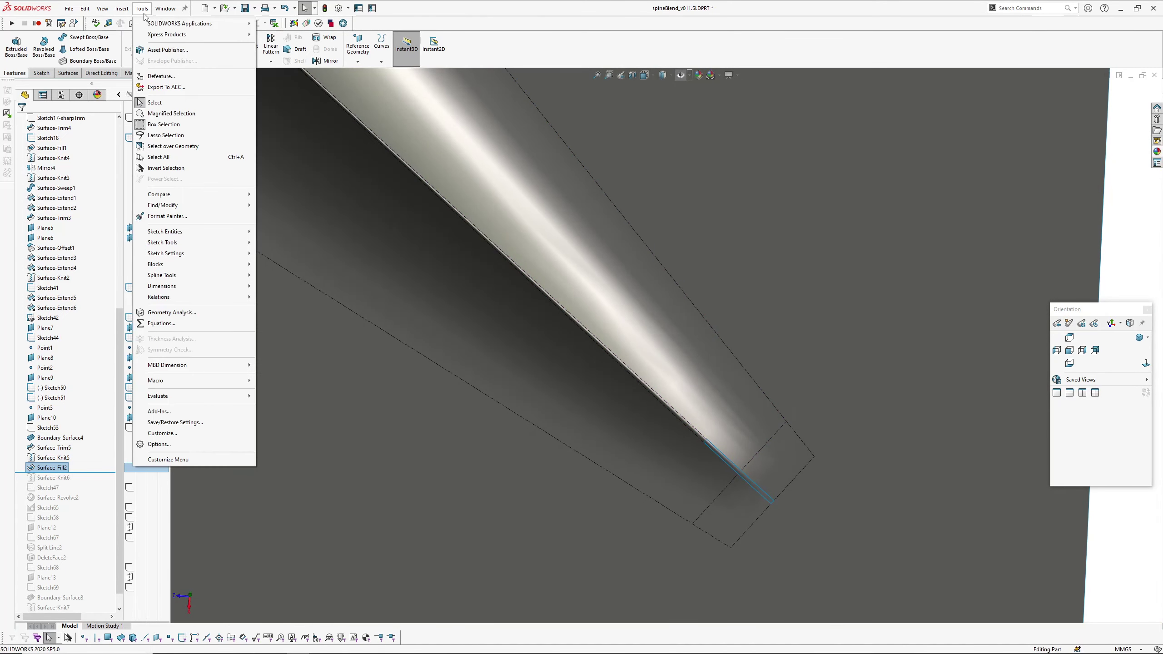
{"action": "left_click", "coordinate": [160, 445]}
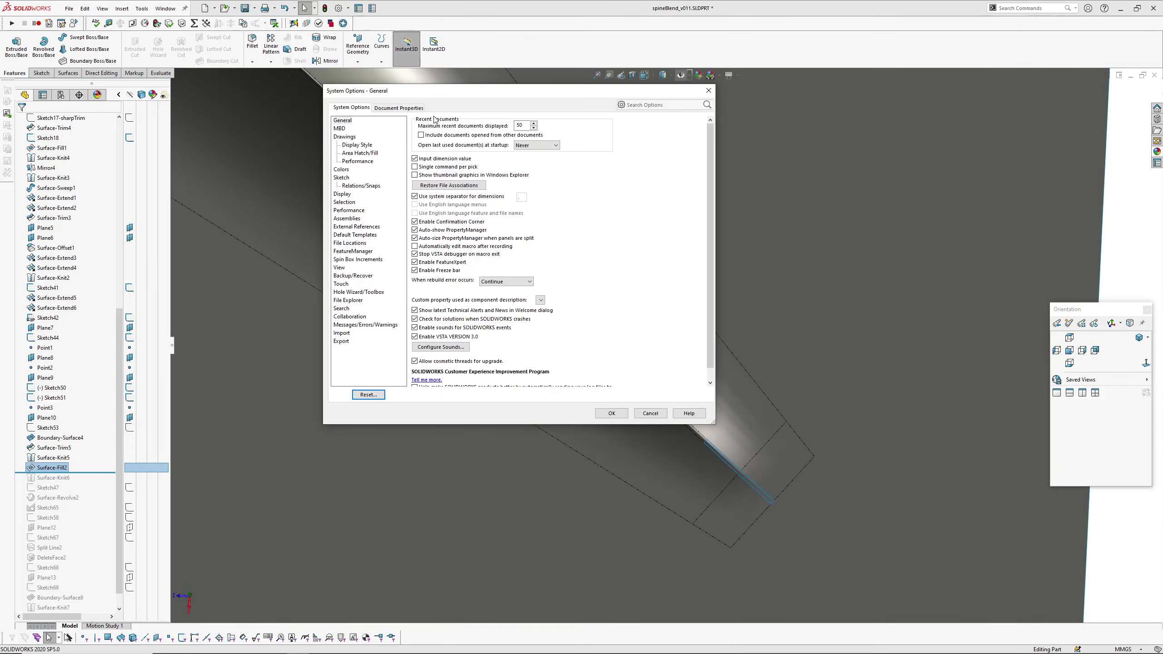
{"action": "left_click", "coordinate": [400, 109]}
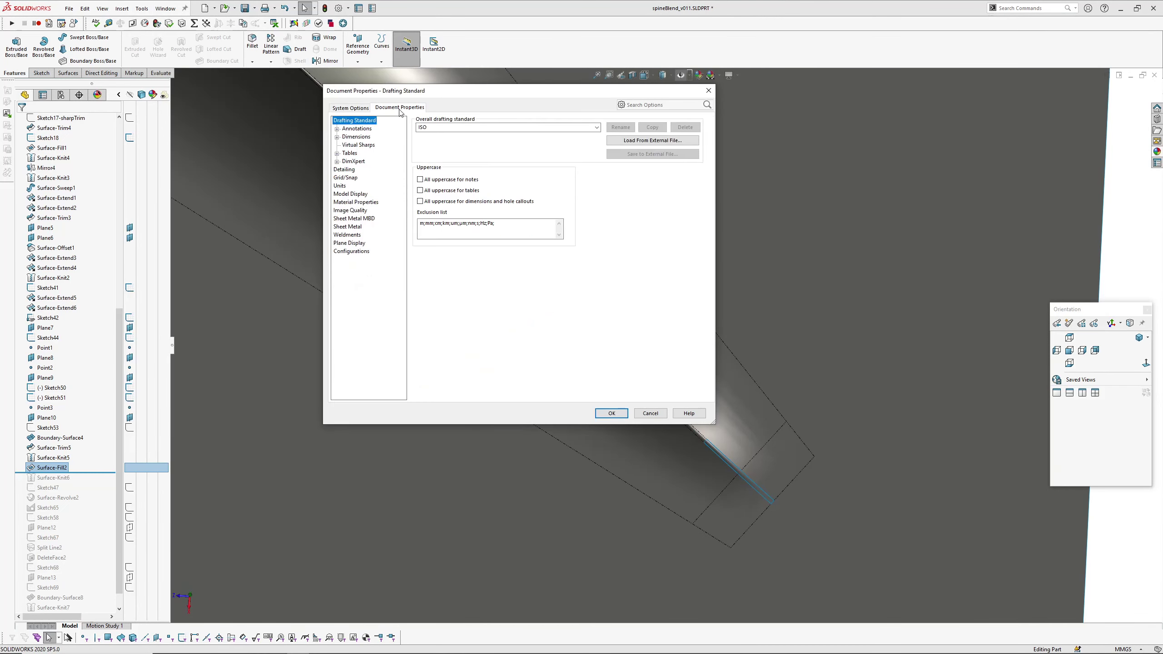
{"action": "left_click", "coordinate": [350, 211]}
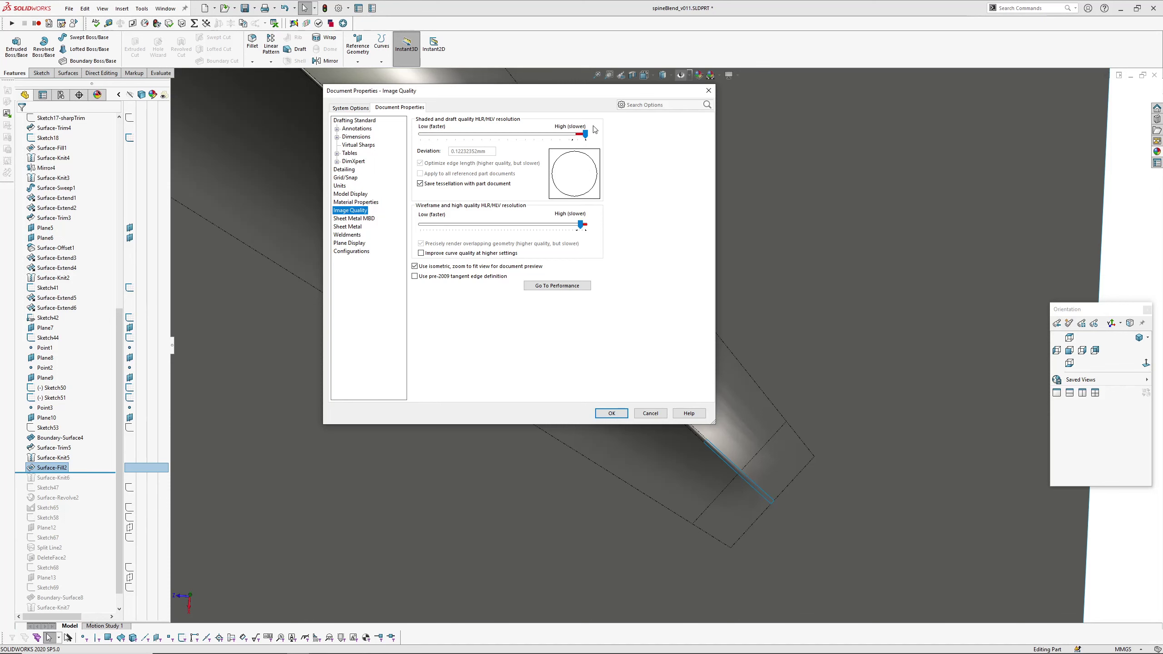
{"action": "left_click", "coordinate": [612, 413]}
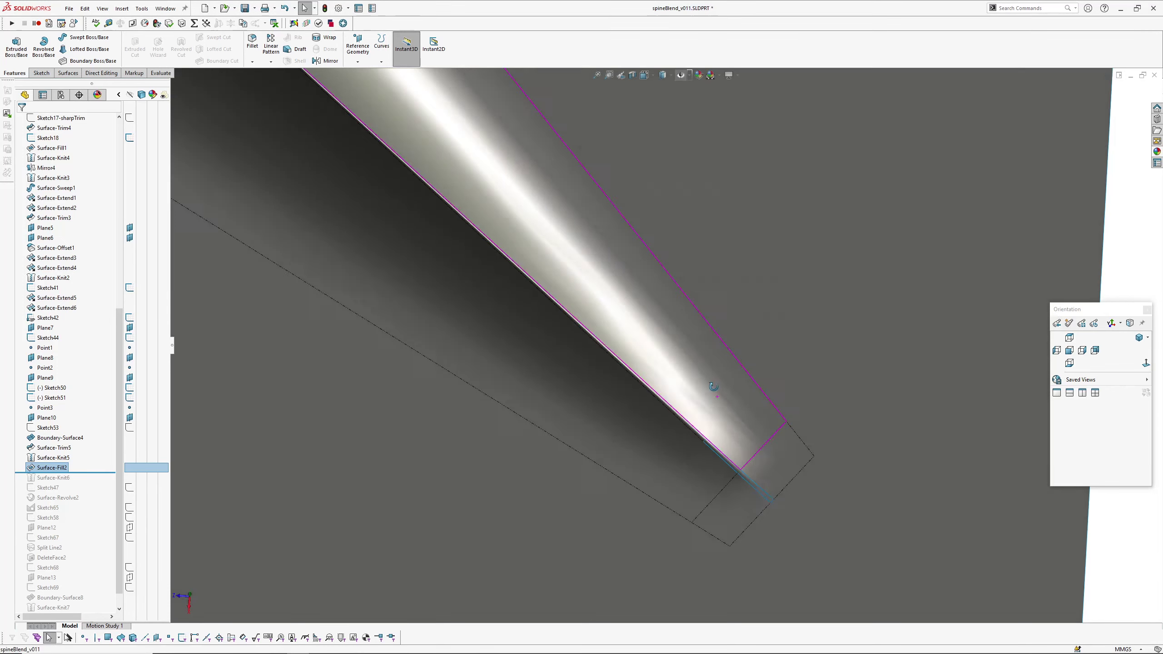
Examine the highlights flowing along the spine blend into the filled tip from several angles.
{"action": "middle_click_drag", "start_coordinate": [729, 432], "coordinate": [680, 419]}
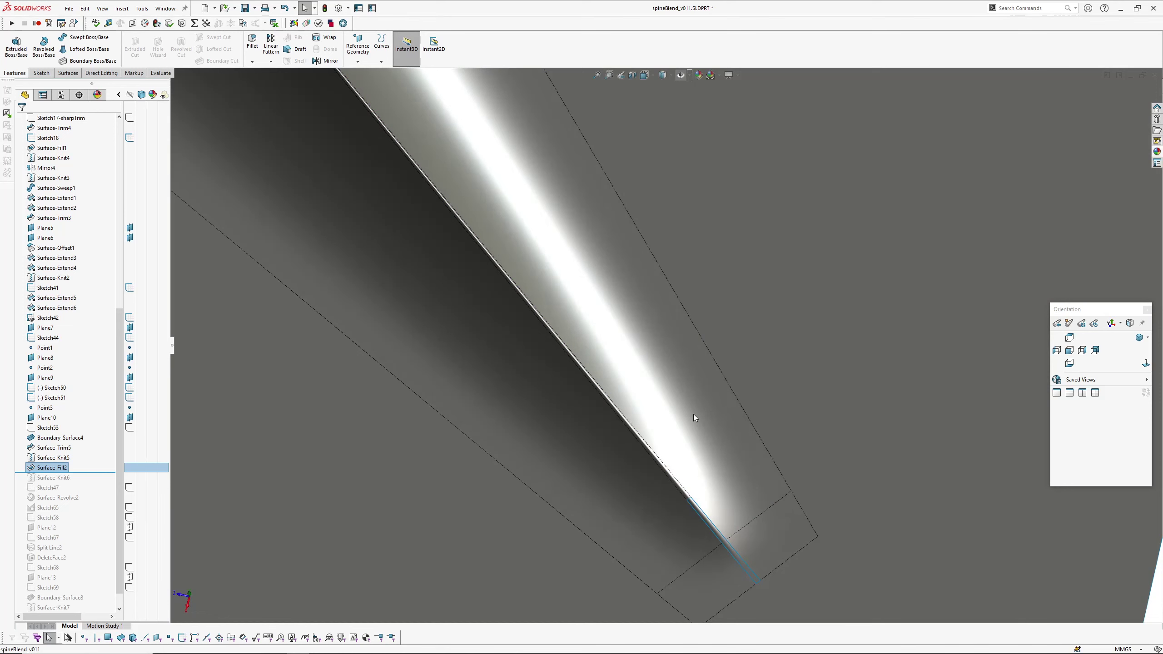
{"action": "middle_click_drag", "start_coordinate": [678, 333], "coordinate": [652, 369]}
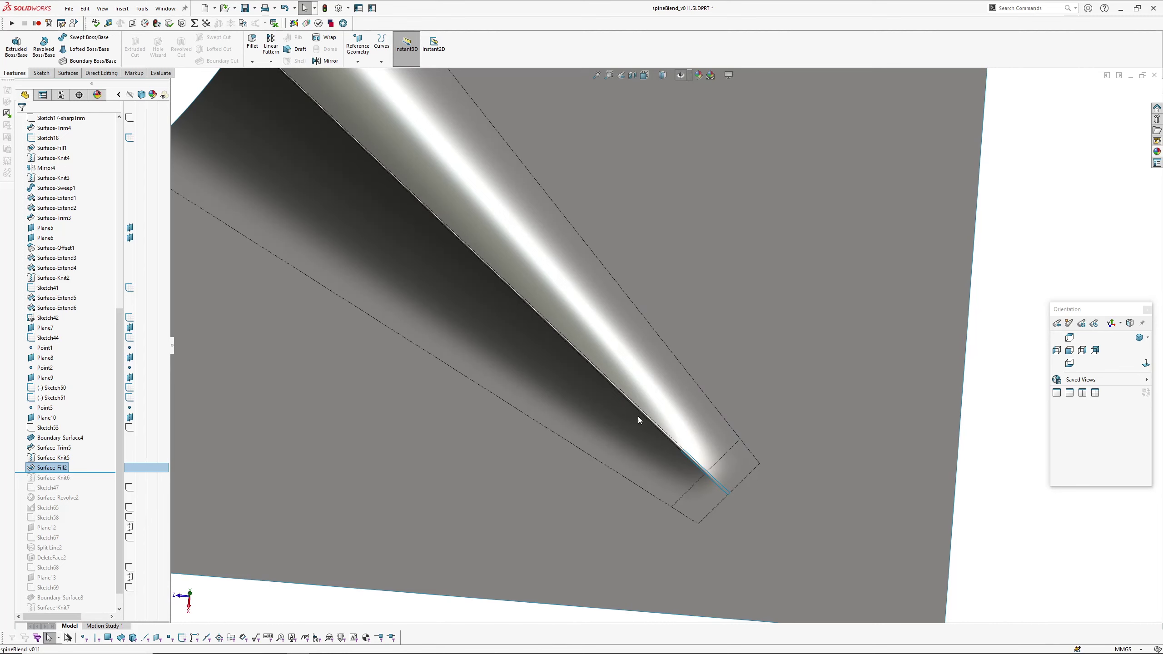
{"action": "middle_click_drag", "start_coordinate": [637, 419], "coordinate": [644, 380]}
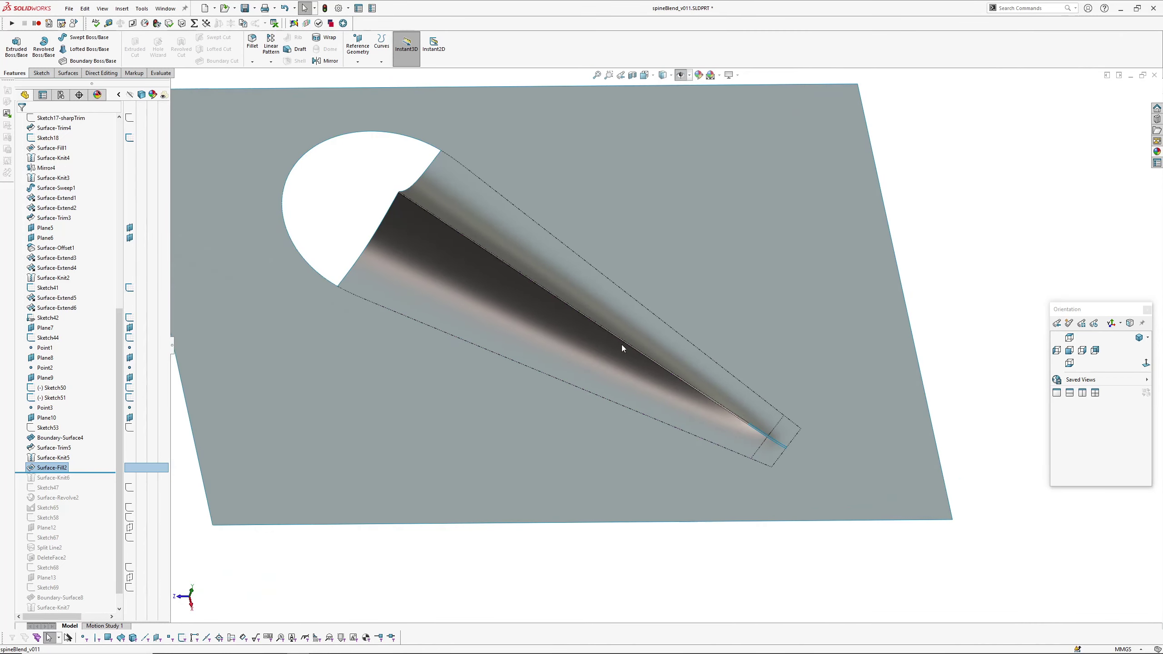
{"action": "middle_click_drag", "start_coordinate": [615, 336], "coordinate": [605, 364]}
{"action": "left_click", "coordinate": [779, 602]}
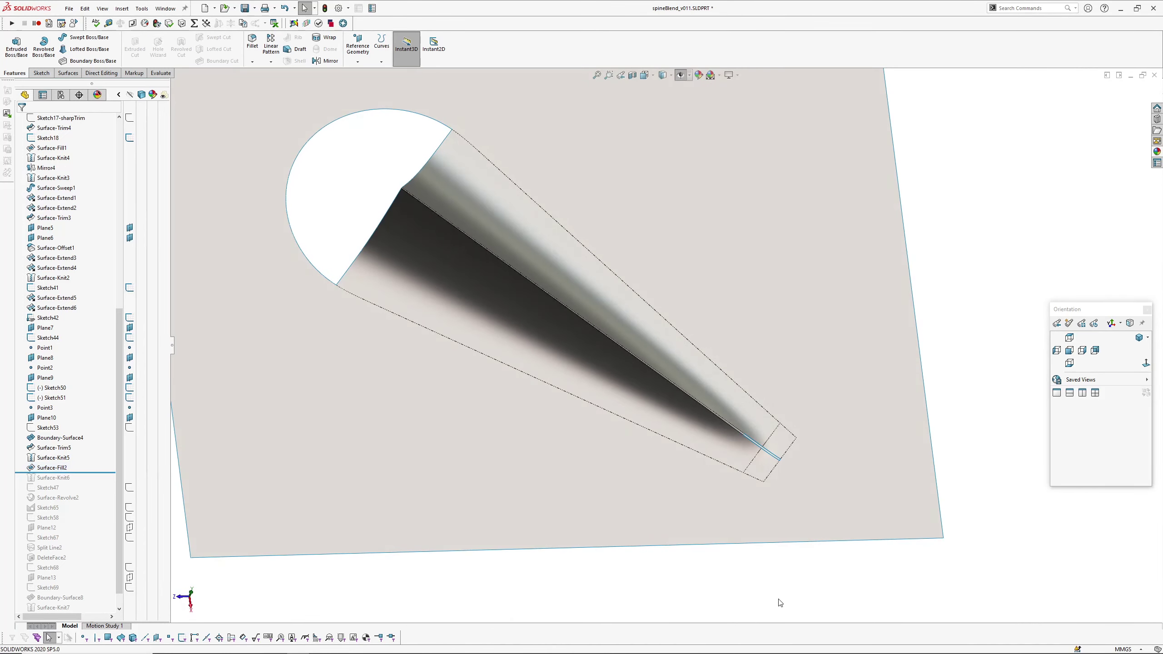
{"action": "middle_click_drag", "start_coordinate": [566, 407], "coordinate": [566, 312]}
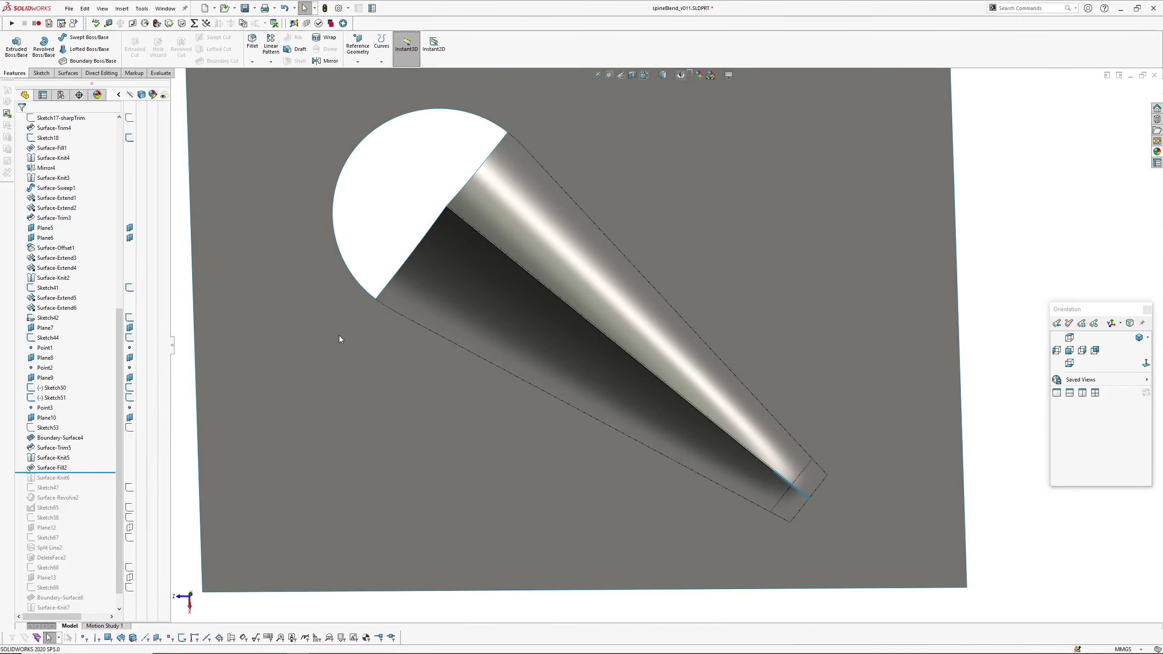
Roll the feature history forward past Surface-Knit6 and inspect the knitted spine and tip.
{"action": "left_click_drag", "start_coordinate": [101, 471], "coordinate": [96, 483]}
{"action": "scroll", "coordinate": [712, 394], "scroll_direction": "down", "scroll_amount": 3}
{"action": "middle_click_drag", "start_coordinate": [712, 388], "coordinate": [744, 405]}
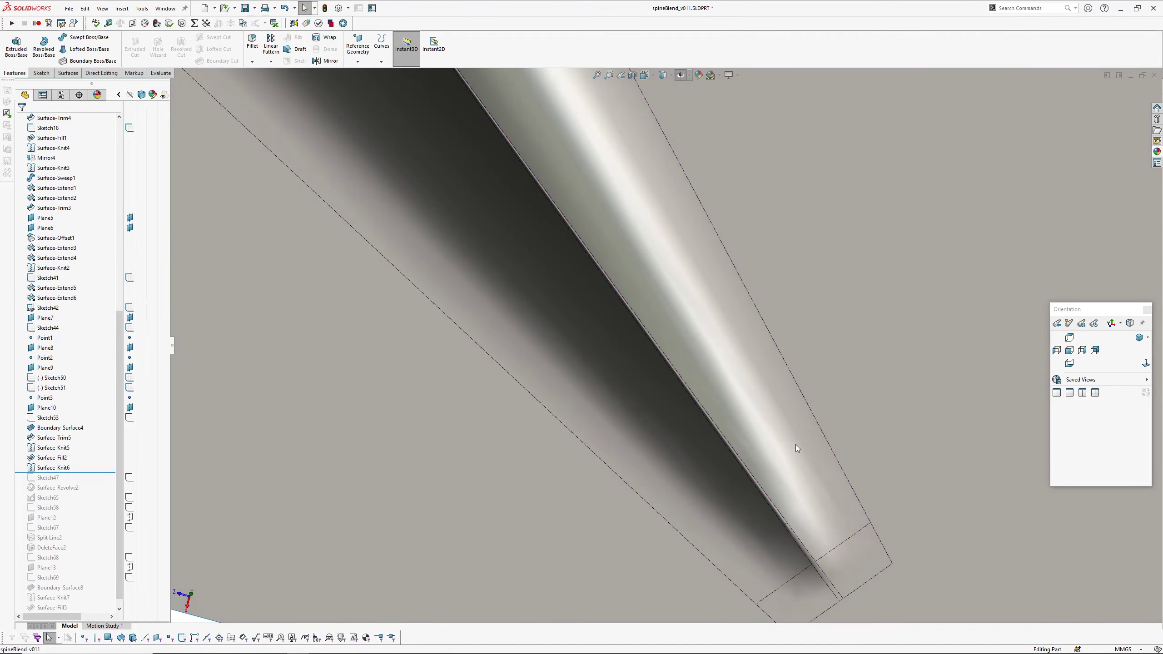
{"action": "middle_click_drag", "start_coordinate": [810, 458], "coordinate": [808, 384]}
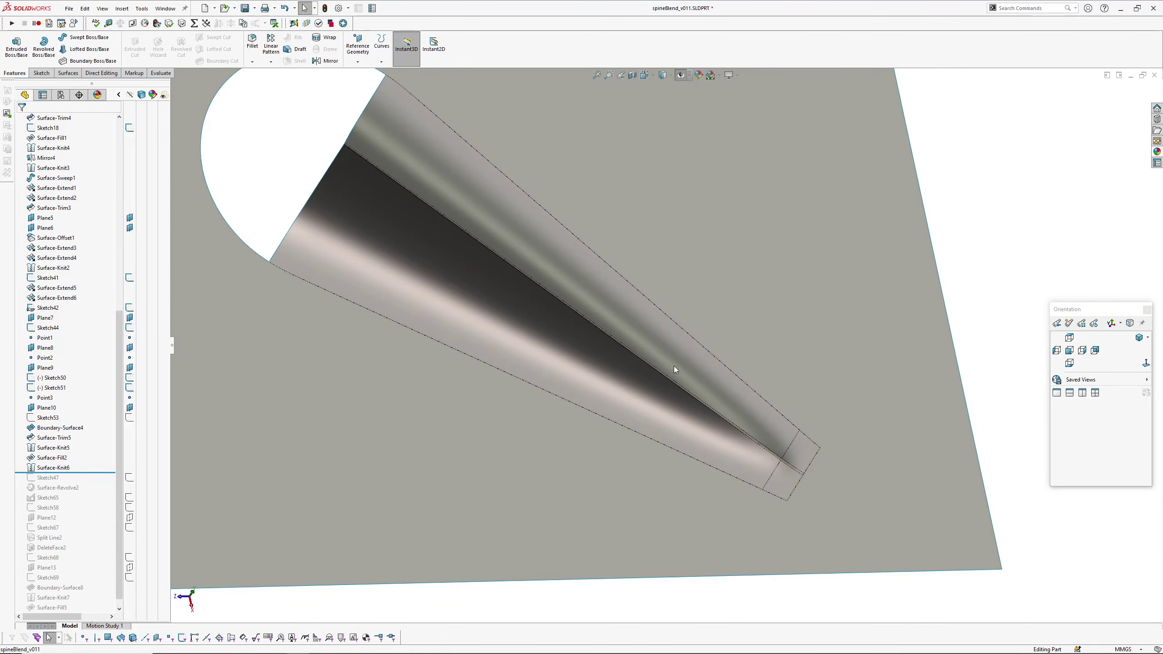
{"action": "mouse_move", "coordinate": [674, 369]}
{"action": "middle_mouse_down"}
{"action": "mouse_move", "coordinate": [636, 416]}
{"action": "mouse_move", "coordinate": [730, 462]}
{"action": "middle_mouse_up"}
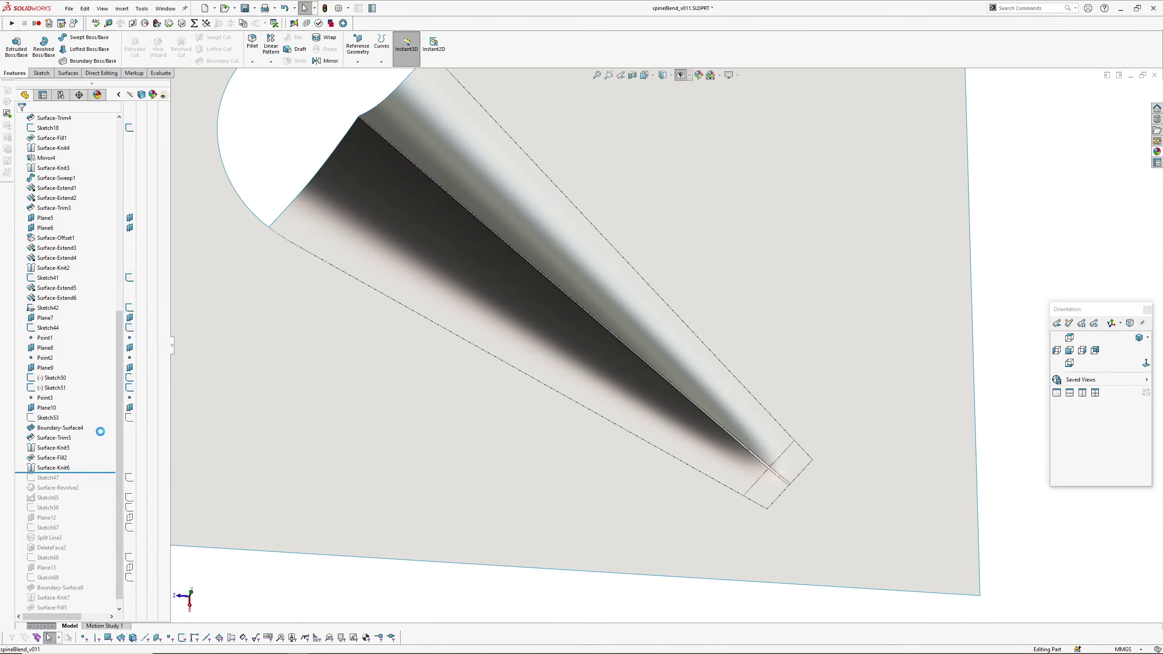
Roll the feature history forward past Surface-Revolve2 and select the curved profile edge at the spine's open end to show its dimensions.
{"action": "left_click_drag", "start_coordinate": [100, 471], "coordinate": [97, 493]}
{"action": "middle_click_drag", "start_coordinate": [348, 160], "coordinate": [492, 376]}
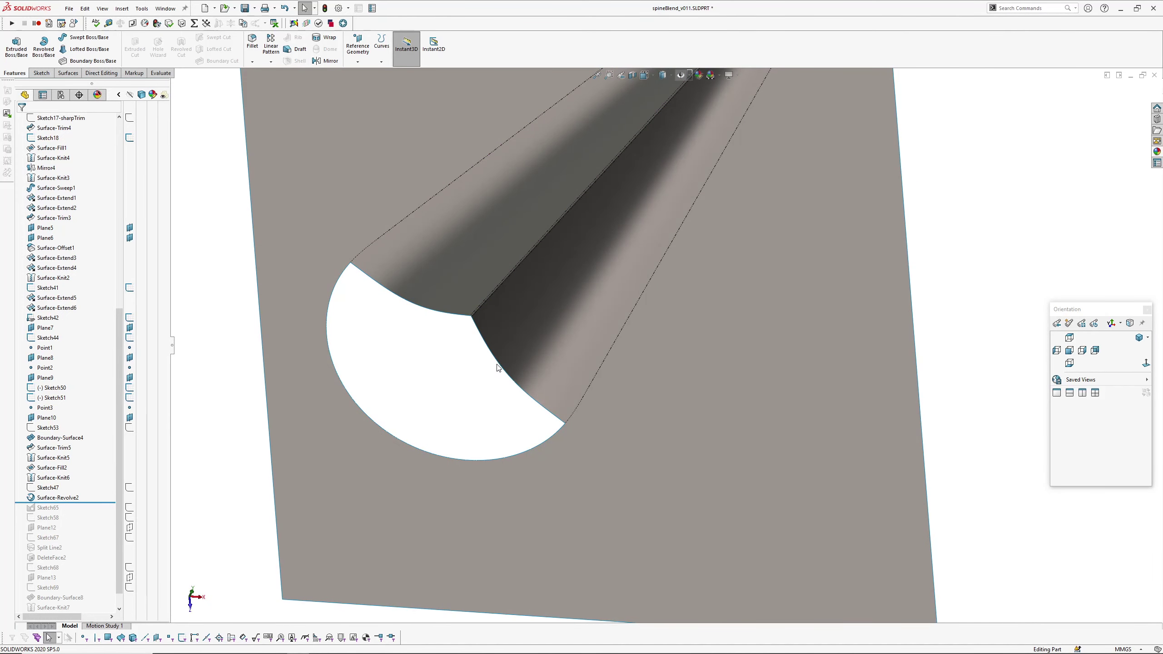
{"action": "scroll", "coordinate": [525, 376], "scroll_direction": "down", "scroll_amount": 4}
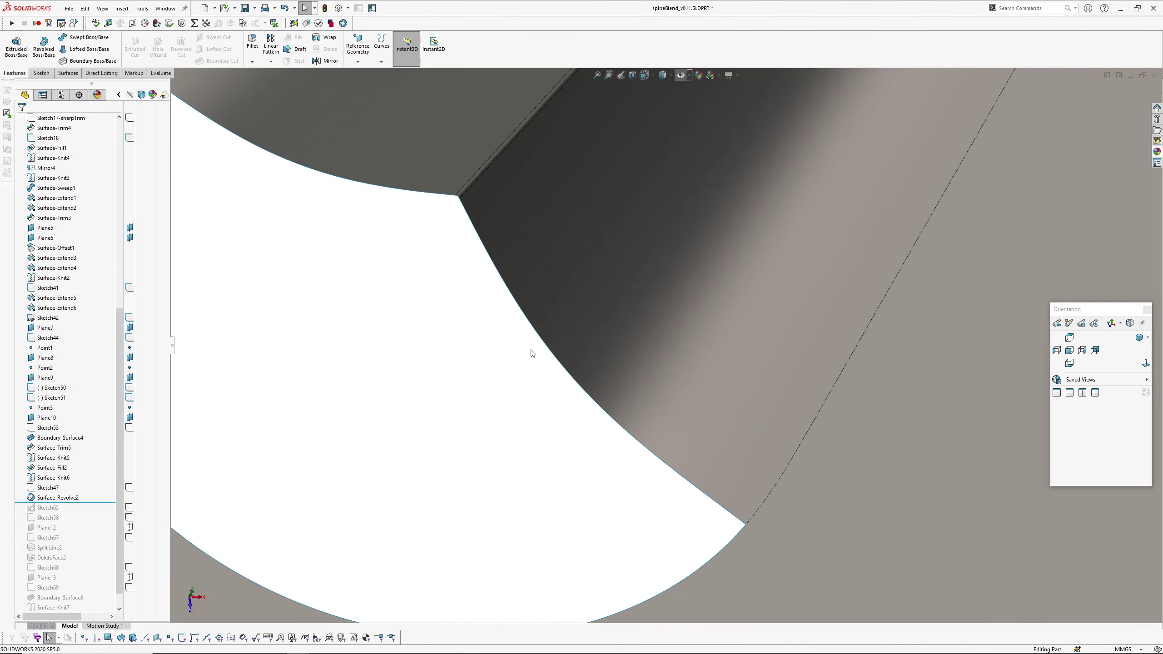
{"action": "left_click", "coordinate": [540, 335]}
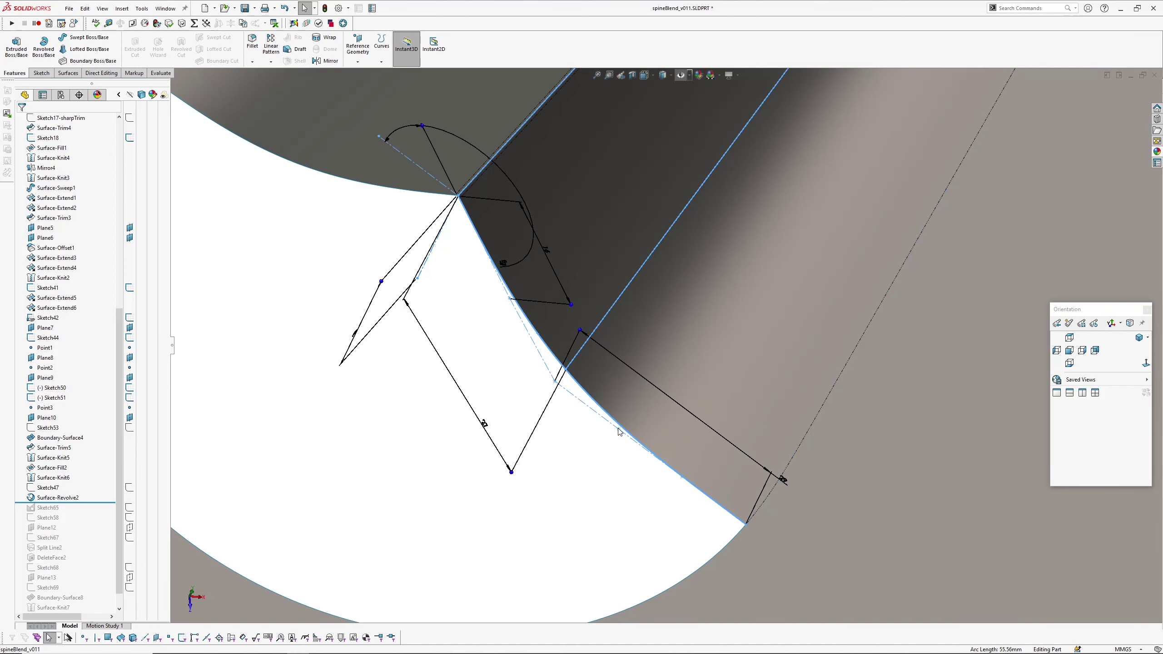
{"action": "scroll", "coordinate": [673, 350], "scroll_direction": "up", "scroll_amount": 3}
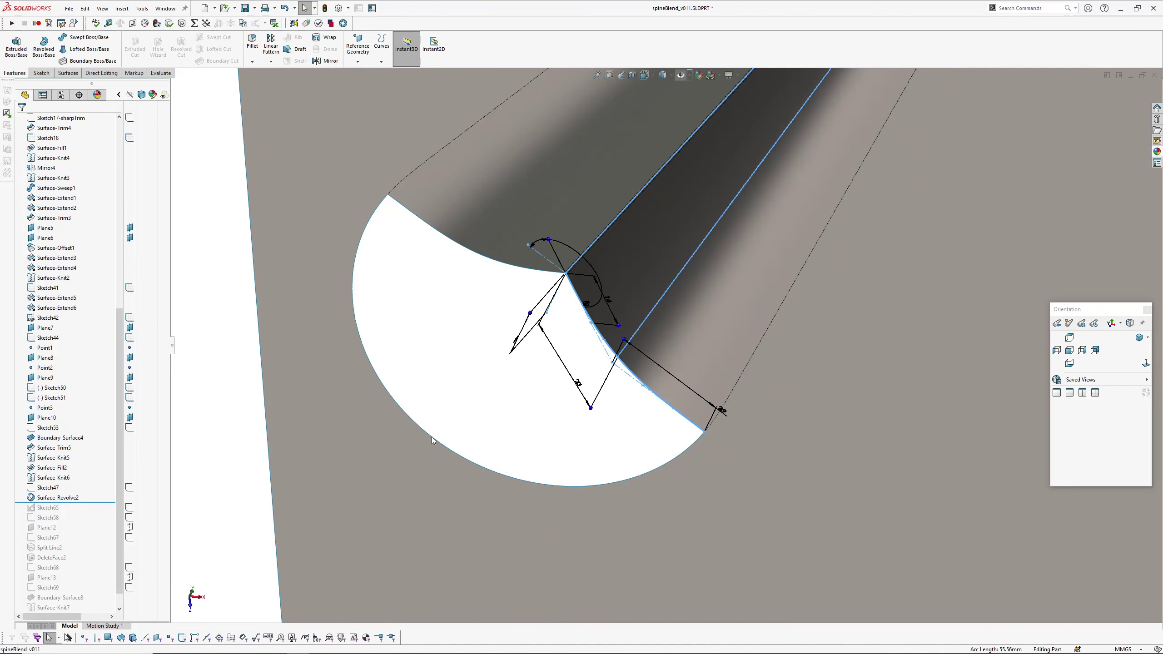
Display the hidden sketches and examine the radial construction lines near the spine's open end by selecting two of them.
{"action": "scroll", "coordinate": [699, 436], "scroll_direction": "down", "scroll_amount": 5}
{"action": "left_click", "coordinate": [653, 409]}
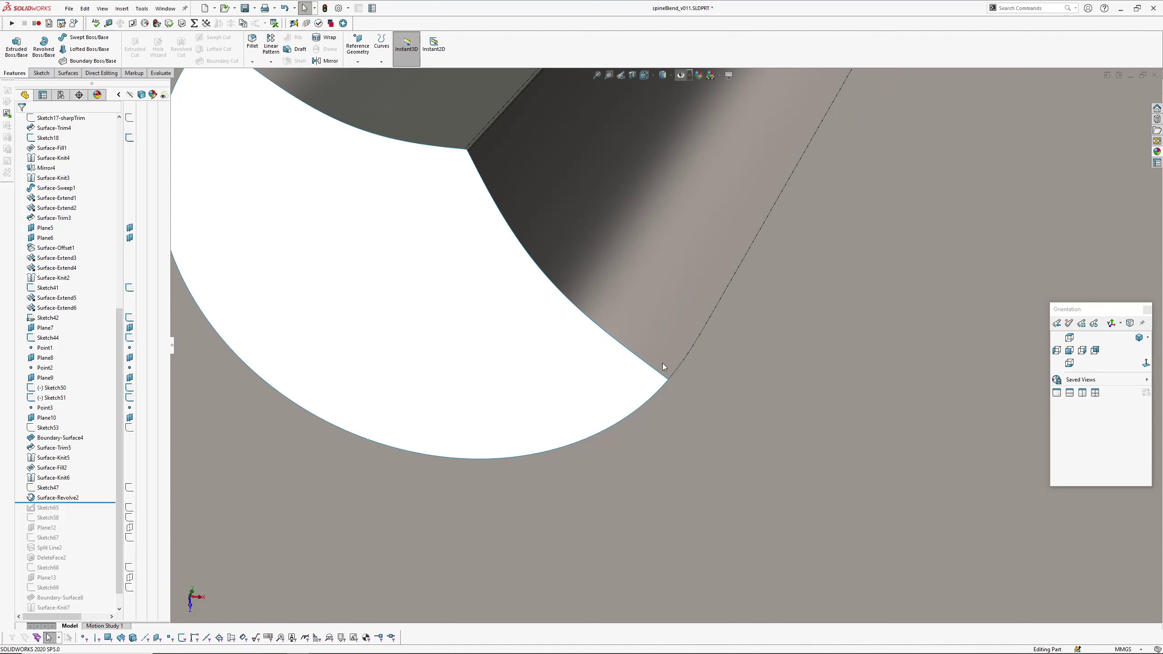
{"action": "key", "text": "h"}
{"action": "scroll", "coordinate": [622, 429], "scroll_direction": "down", "scroll_amount": 3}
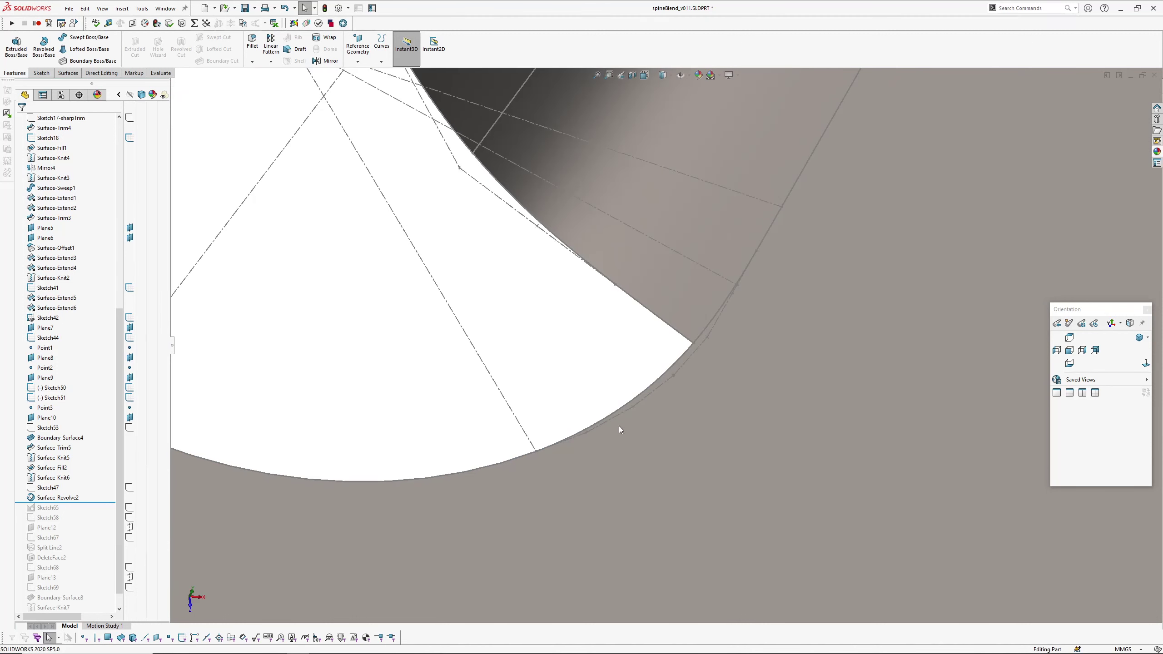
{"action": "left_click", "coordinate": [521, 430]}
{"action": "left_click", "coordinate": [721, 186], "text": "ctrl"}
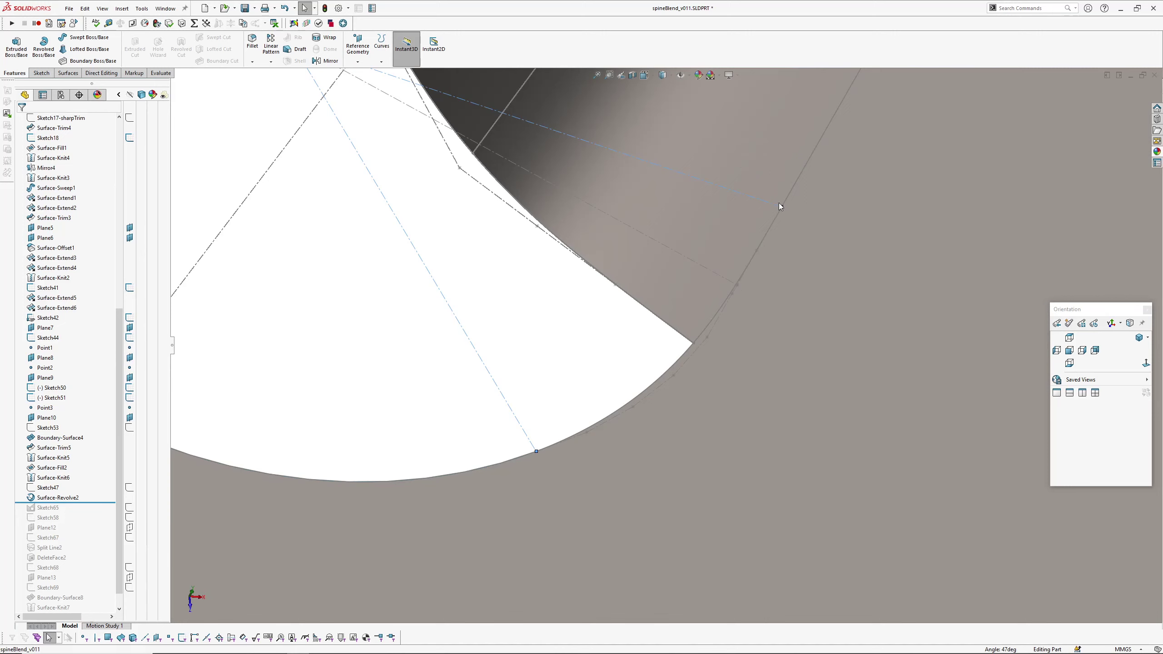
{"action": "left_click", "coordinate": [359, 347]}
Highlight Sketch47 and examine where its profile meets the lower corner of the opening.
{"action": "left_click", "coordinate": [48, 488]}
{"action": "mouse_move", "coordinate": [506, 315]}
{"action": "middle_mouse_down"}
{"action": "mouse_move", "coordinate": [546, 317]}
{"action": "mouse_move", "coordinate": [451, 138]}
{"action": "middle_mouse_up"}
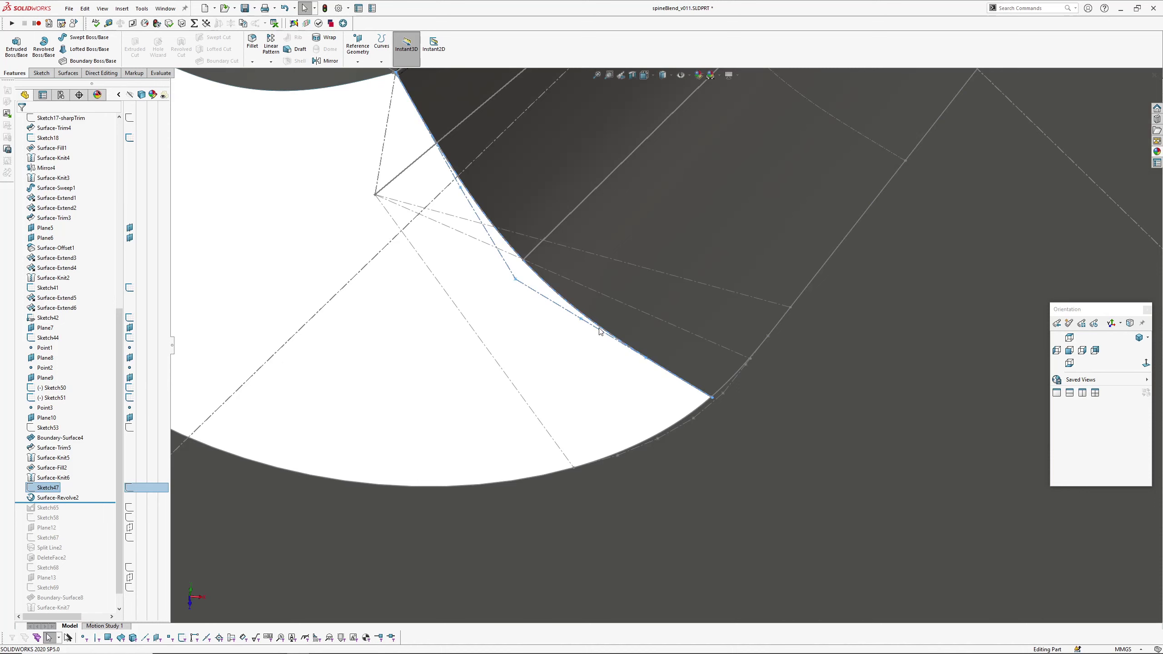
{"action": "scroll", "coordinate": [710, 394], "scroll_direction": "down", "scroll_amount": 5}
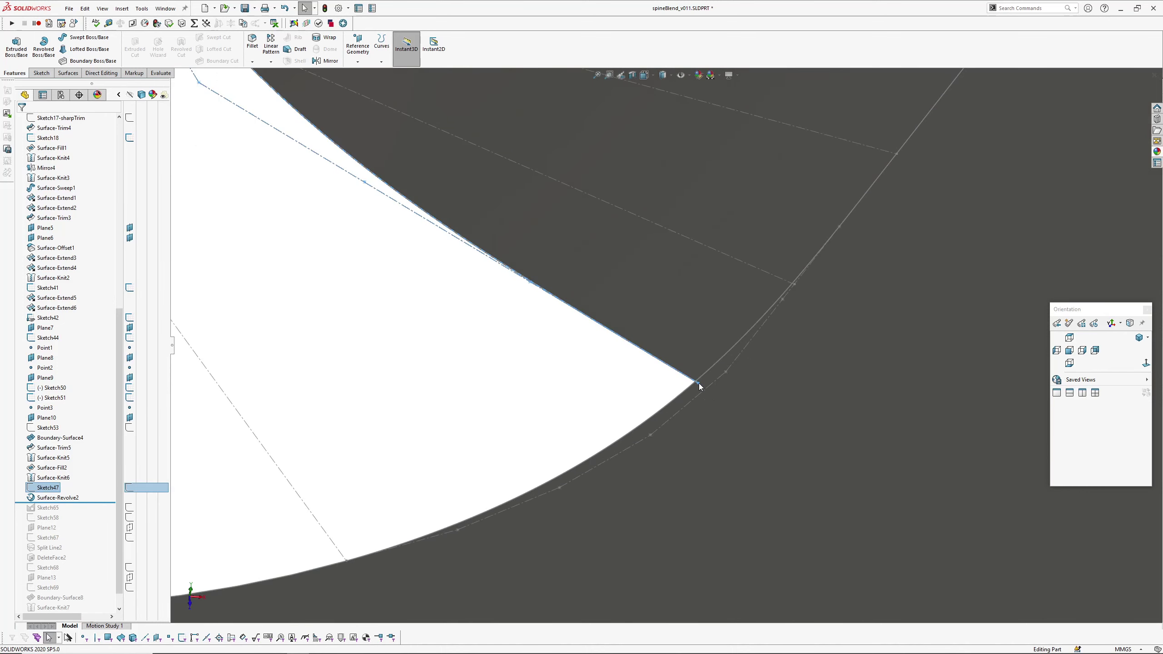
{"action": "key", "text": "Escape"}
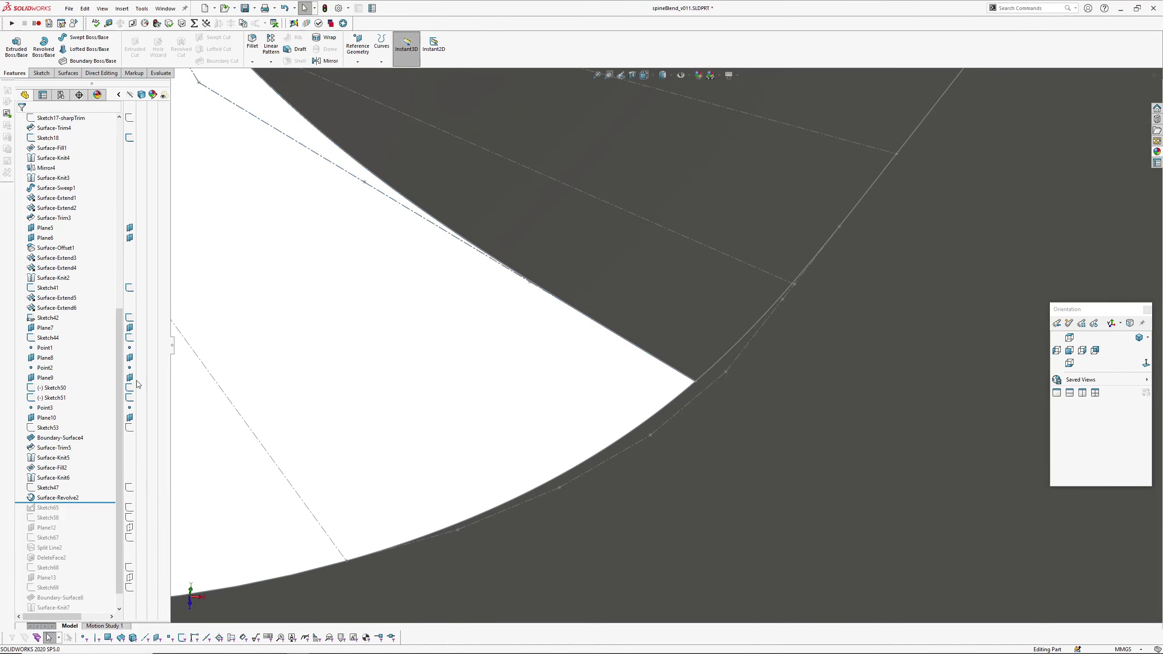
Highlight Sketch4-rectangleTrimControl and compare its outline with the rounded edge at the corner of the opening.
{"action": "scroll", "coordinate": [69, 321], "scroll_direction": "up", "scroll_amount": 4}
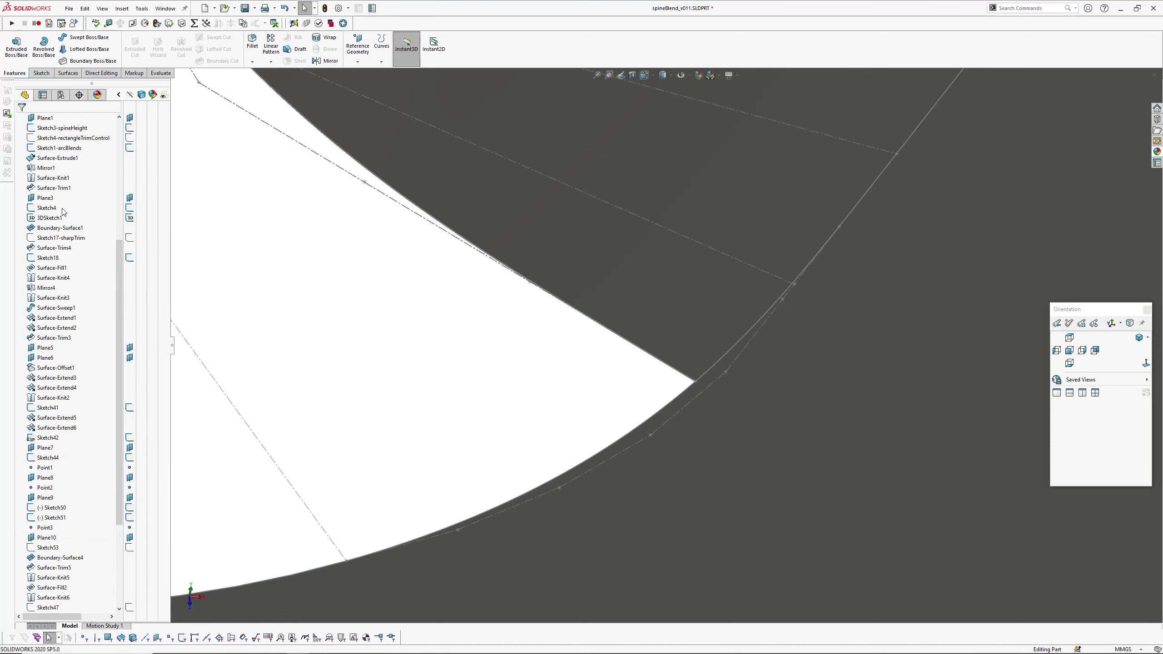
{"action": "left_click", "coordinate": [68, 138]}
{"action": "scroll", "coordinate": [724, 395], "scroll_direction": "up", "scroll_amount": 2}
{"action": "scroll", "coordinate": [646, 360], "scroll_direction": "down", "scroll_amount": 2}
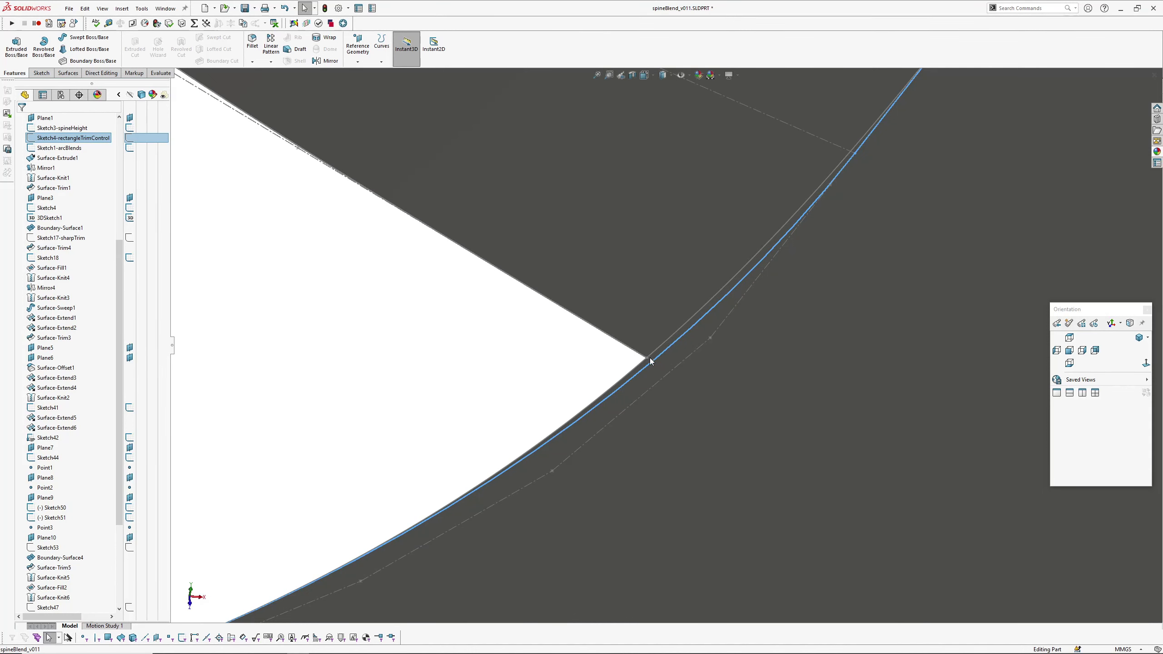
{"action": "scroll", "coordinate": [522, 346], "scroll_direction": "up", "scroll_amount": 6}
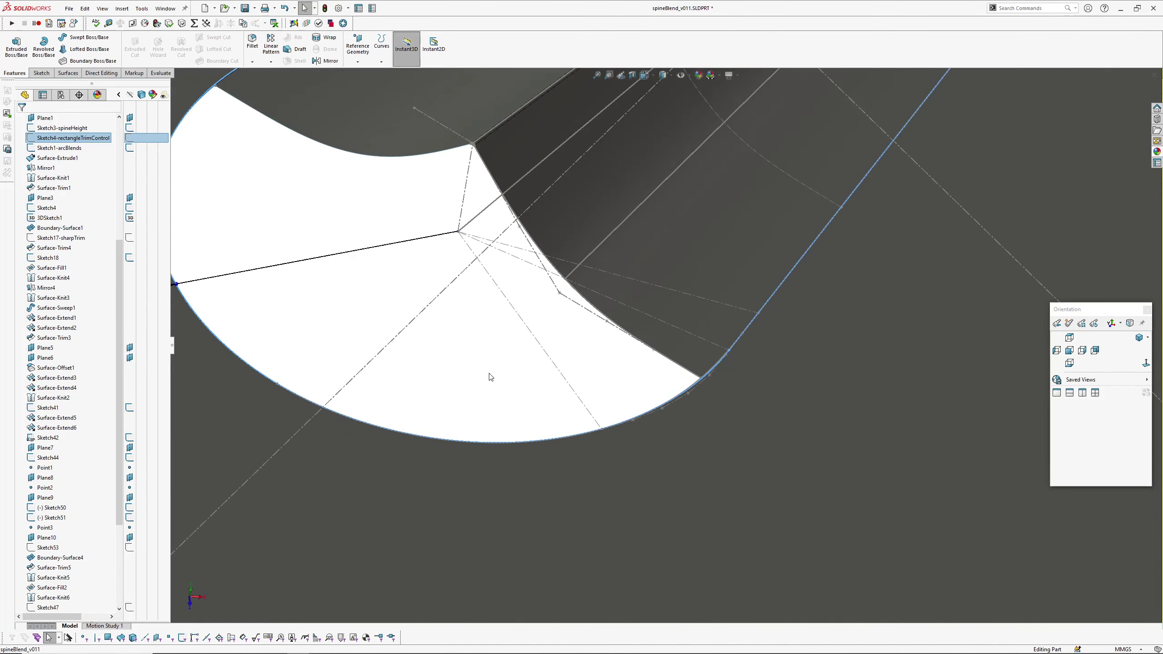
{"action": "key", "text": "Escape"}
Hide the sketches and show the Surface-Revolve2 body, inspecting how it fills half of the opening.
{"action": "scroll", "coordinate": [88, 483], "scroll_direction": "down", "scroll_amount": 5}
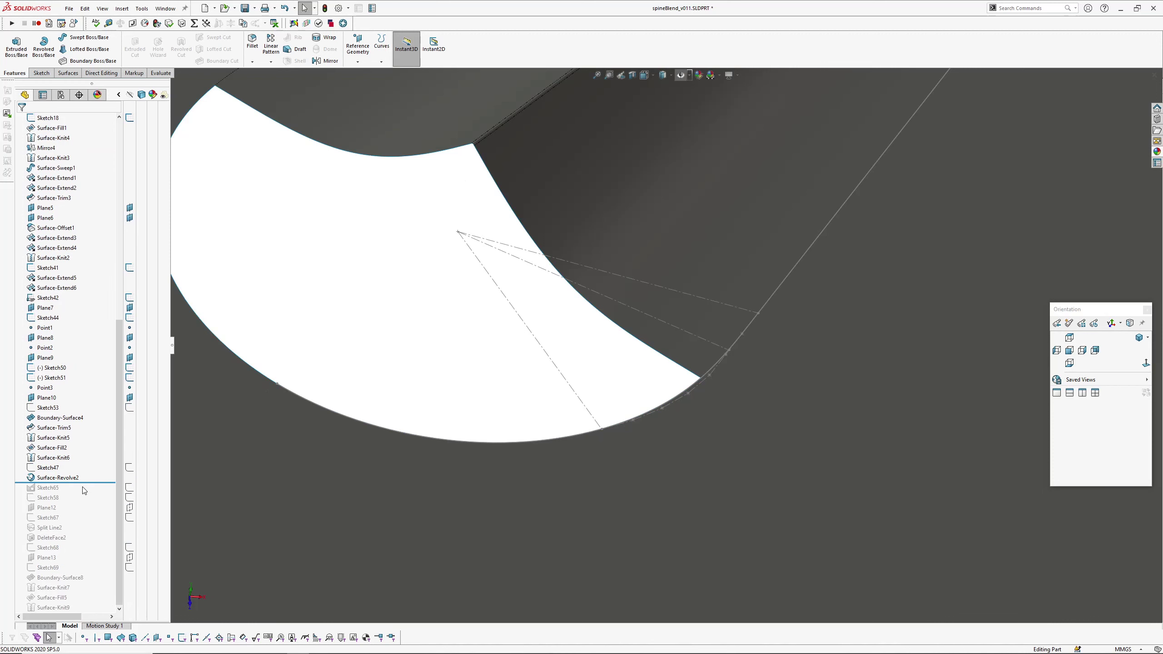
{"action": "left_click", "coordinate": [58, 478]}
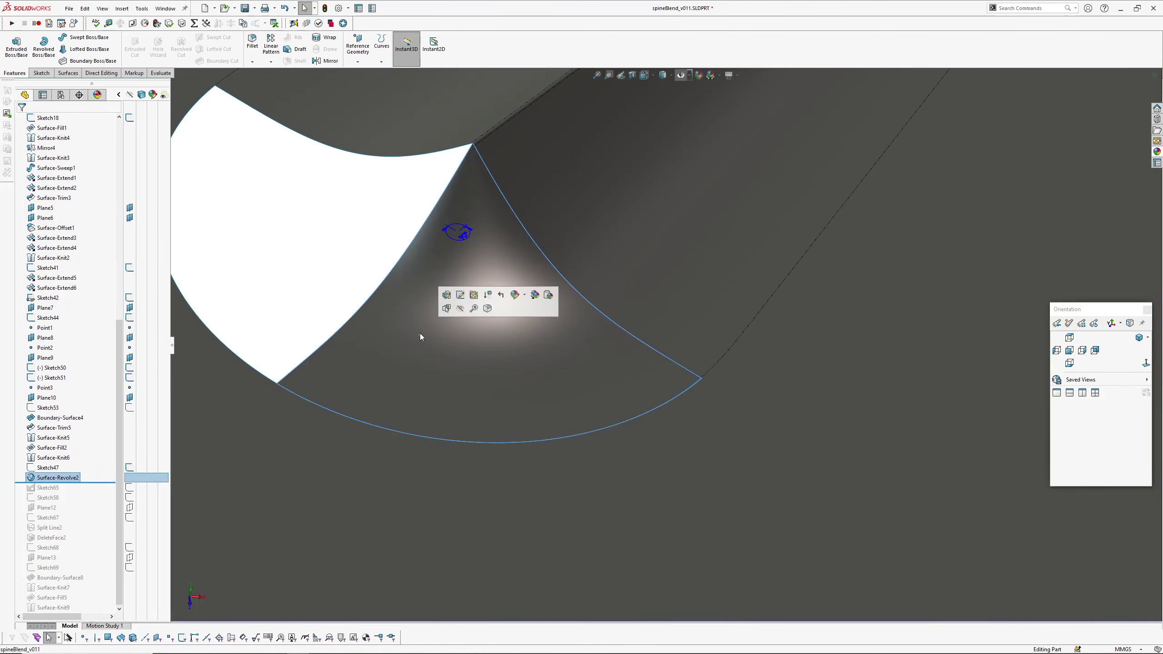
{"action": "middle_click_drag", "start_coordinate": [425, 335], "coordinate": [382, 299]}
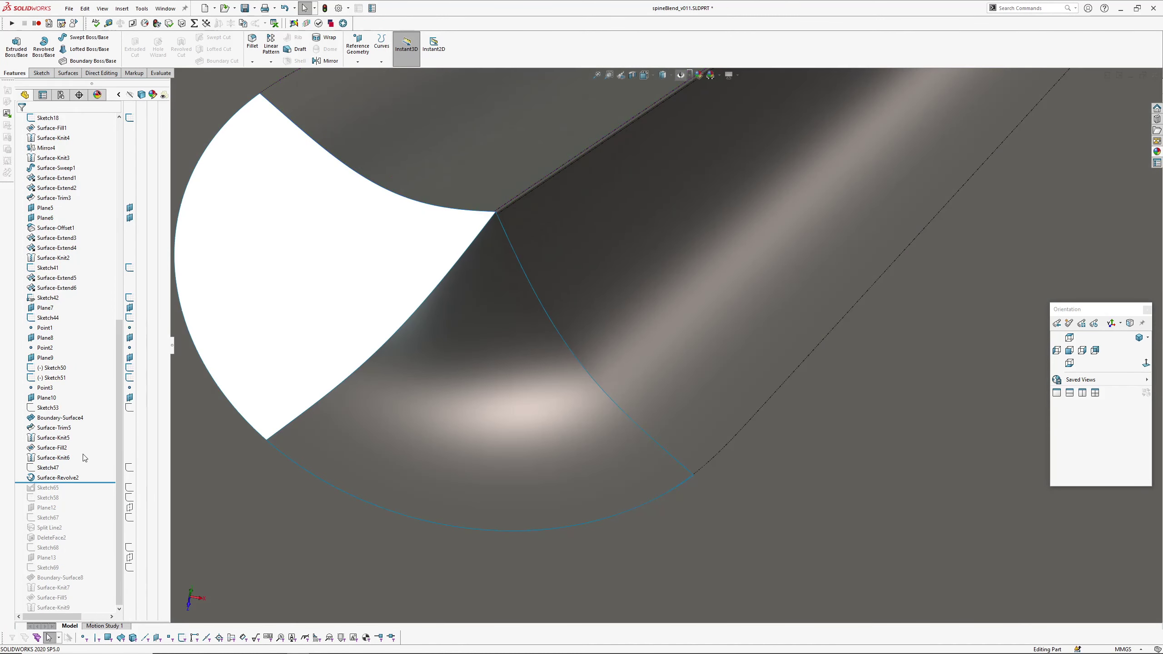
Roll the feature history forward past Sketch65 and highlight the sketch to inspect its curve on the revolved surface's edge.
{"action": "left_click_drag", "start_coordinate": [88, 483], "coordinate": [90, 490]}
{"action": "left_click", "coordinate": [49, 488]}
{"action": "middle_click_drag", "start_coordinate": [400, 371], "coordinate": [371, 304]}
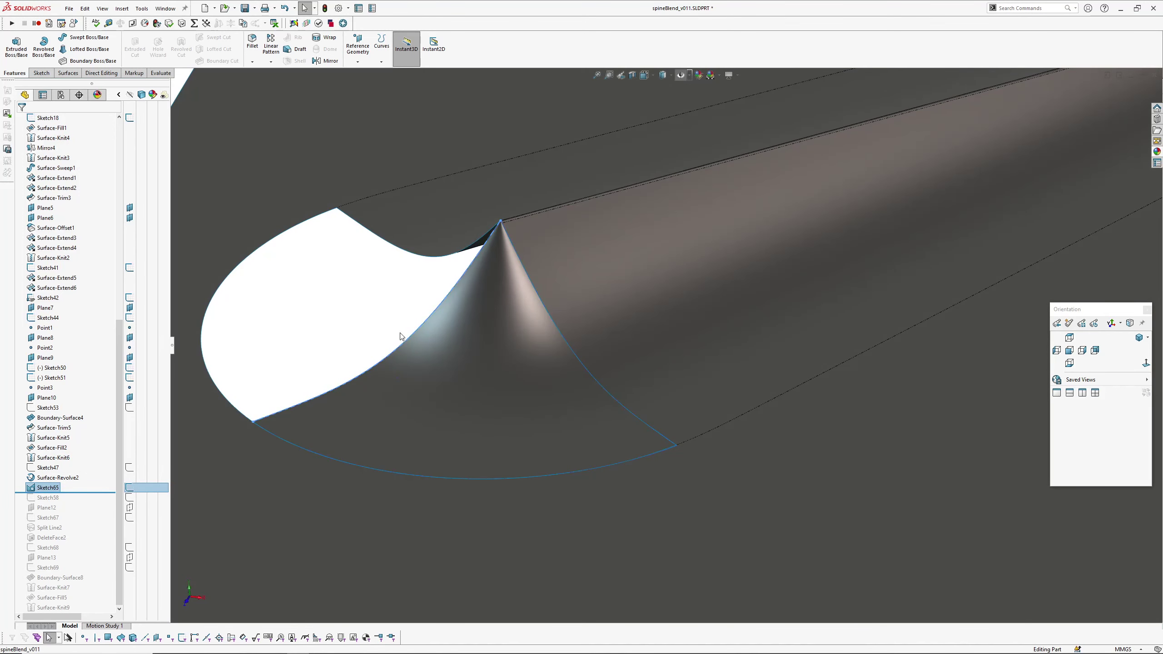
{"action": "left_click", "coordinate": [474, 360]}
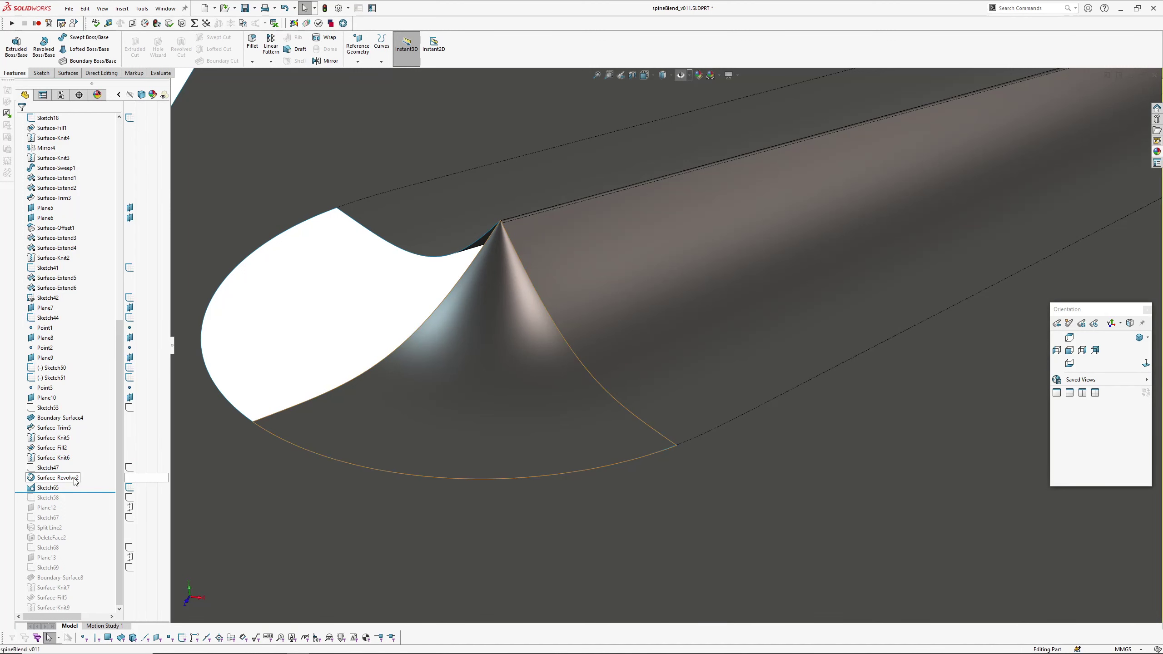
Hide the Surface-Revolve2 body and look at the open end of the spine.
{"action": "left_click", "coordinate": [60, 477]}
{"action": "left_click", "coordinate": [84, 464]}
{"action": "middle_click_drag", "start_coordinate": [477, 335], "coordinate": [360, 415]}
Roll the feature history forward past Sketch58 and display the sketches to inspect its lines below the spine tip.
{"action": "left_click_drag", "start_coordinate": [82, 493], "coordinate": [78, 502]}
{"action": "mouse_move", "coordinate": [588, 329]}
{"action": "middle_mouse_down", "text": "ctrl"}
{"action": "mouse_move", "coordinate": [554, 369]}
{"action": "mouse_move", "coordinate": [506, 238]}
{"action": "mouse_move", "coordinate": [490, 231]}
{"action": "mouse_move", "coordinate": [504, 233]}
{"action": "middle_mouse_up", "text": "ctrl"}
{"action": "key", "text": "h"}
{"action": "scroll", "coordinate": [526, 342], "scroll_direction": "down", "scroll_amount": 3}
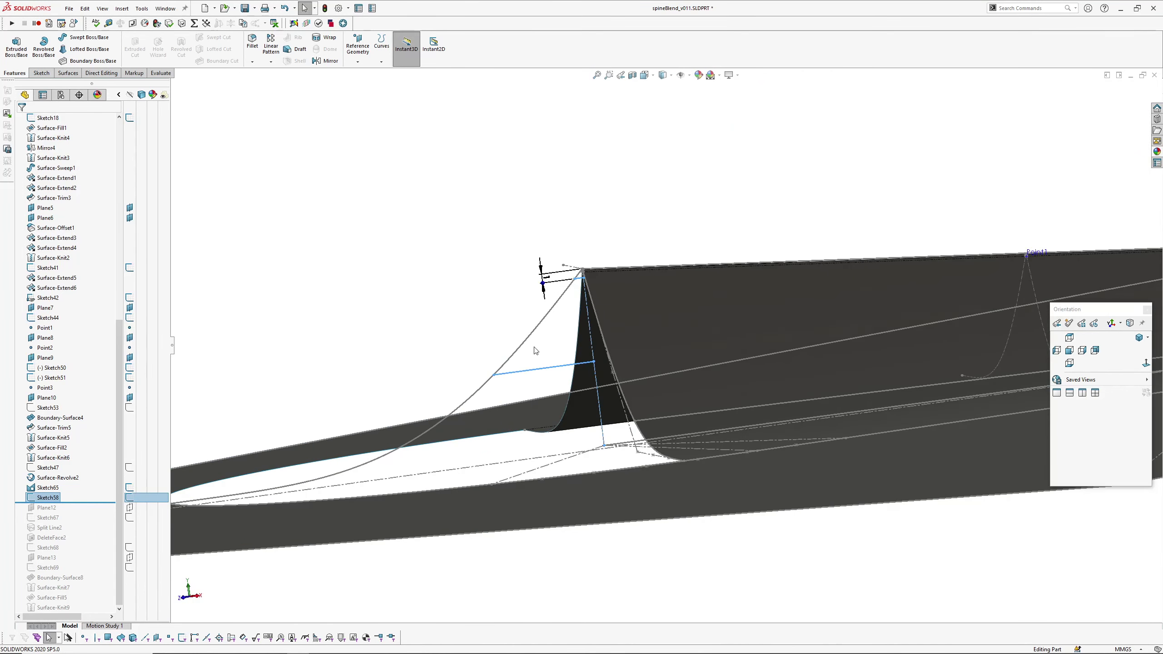
{"action": "mouse_move", "coordinate": [540, 353]}
{"action": "middle_mouse_down", "text": "ctrl"}
{"action": "mouse_move", "coordinate": [503, 297]}
{"action": "mouse_move", "coordinate": [517, 330]}
{"action": "mouse_move", "coordinate": [548, 350]}
{"action": "mouse_move", "coordinate": [561, 340]}
{"action": "mouse_move", "coordinate": [644, 396]}
{"action": "mouse_move", "coordinate": [602, 454]}
{"action": "mouse_move", "coordinate": [512, 296]}
{"action": "middle_mouse_up", "text": "ctrl"}
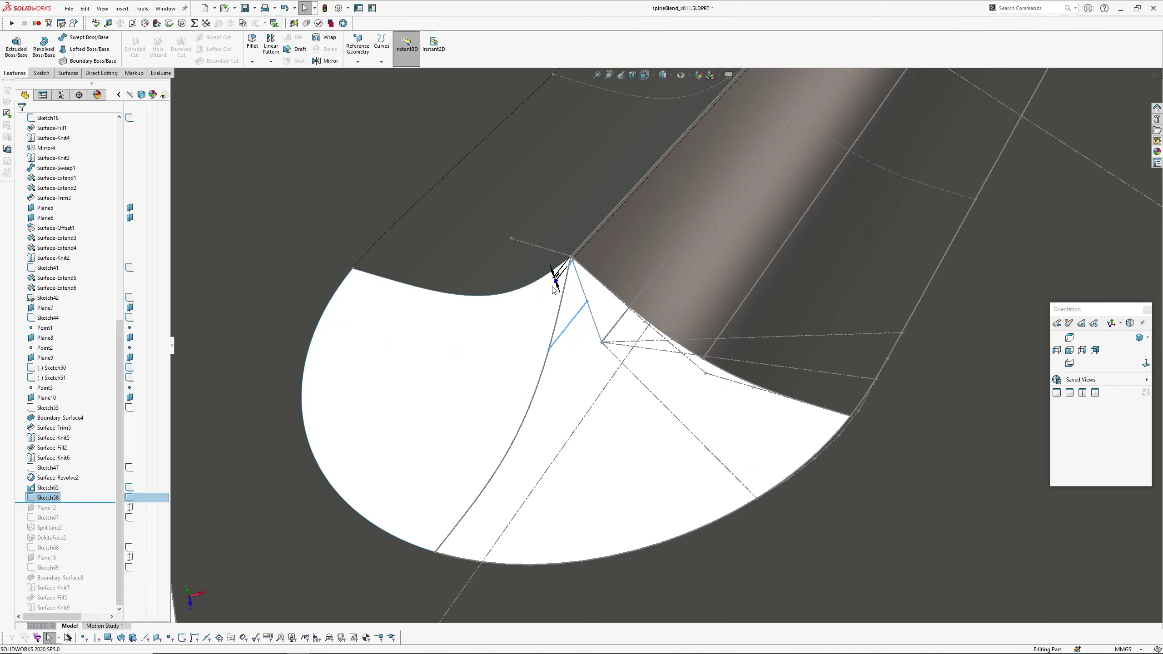
Roll the feature history forward past Split Line2 and select the curve on the opening's outer boundary to show its angle dimensions.
{"action": "left_click_drag", "start_coordinate": [86, 501], "coordinate": [77, 536]}
{"action": "middle_click_drag", "start_coordinate": [627, 426], "coordinate": [590, 274]}
{"action": "left_click", "coordinate": [590, 274]}
{"action": "left_click", "coordinate": [489, 252]}
{"action": "middle_click_drag", "start_coordinate": [777, 384], "coordinate": [878, 514]}
{"action": "left_click", "coordinate": [895, 522]}
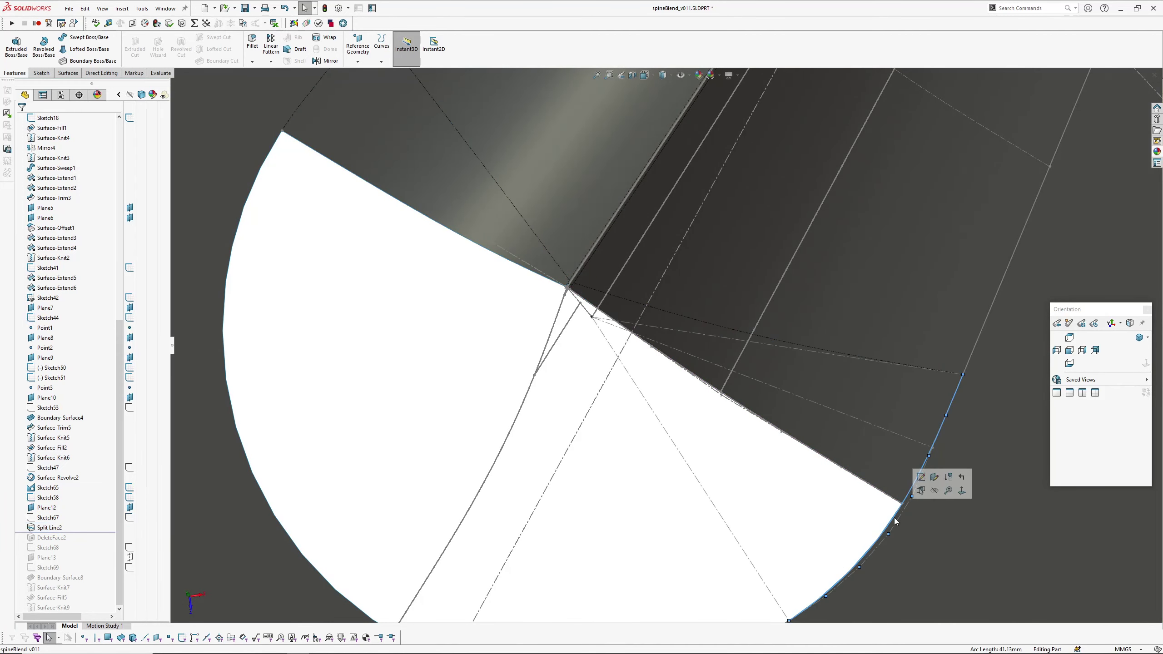
{"action": "key", "text": "z"}
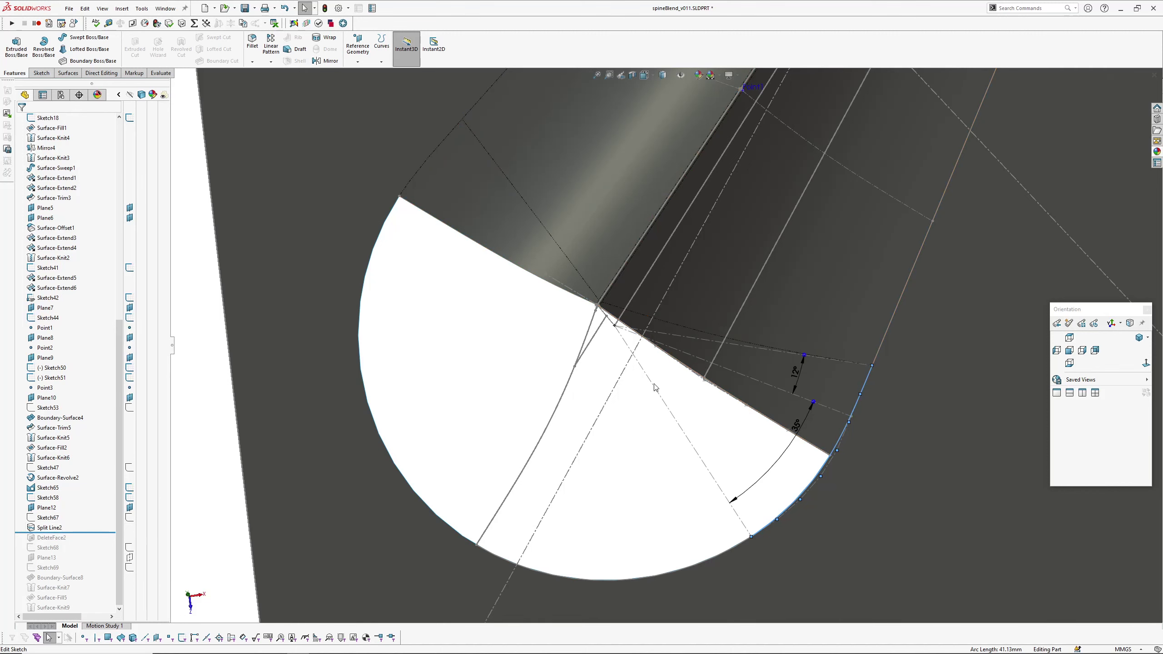
{"action": "scroll", "coordinate": [616, 308], "scroll_direction": "down", "scroll_amount": 7}
{"action": "middle_click", "coordinate": [570, 320]}
{"action": "mouse_move", "coordinate": [570, 320]}
{"action": "middle_mouse_down"}
{"action": "mouse_move", "coordinate": [586, 357]}
{"action": "mouse_move", "coordinate": [566, 304]}
{"action": "mouse_move", "coordinate": [578, 325]}
{"action": "middle_mouse_up"}
Roll the feature history forward past DeleteFace2 and on past Sketch69 to inspect the curvature-comb curves across the opening.
{"action": "left_click_drag", "start_coordinate": [80, 532], "coordinate": [80, 543]}
{"action": "middle_click_drag", "start_coordinate": [647, 403], "coordinate": [501, 410]}
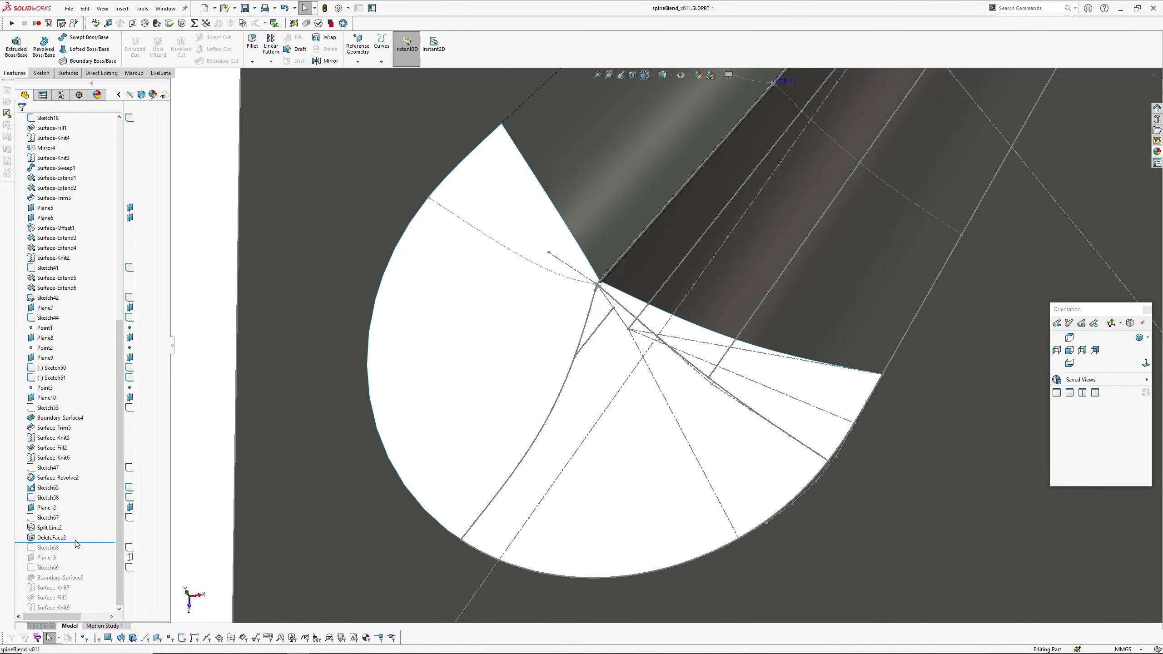
{"action": "left_click_drag", "start_coordinate": [52, 542], "coordinate": [52, 572]}
{"action": "scroll", "coordinate": [625, 322], "scroll_direction": "down", "scroll_amount": 3}
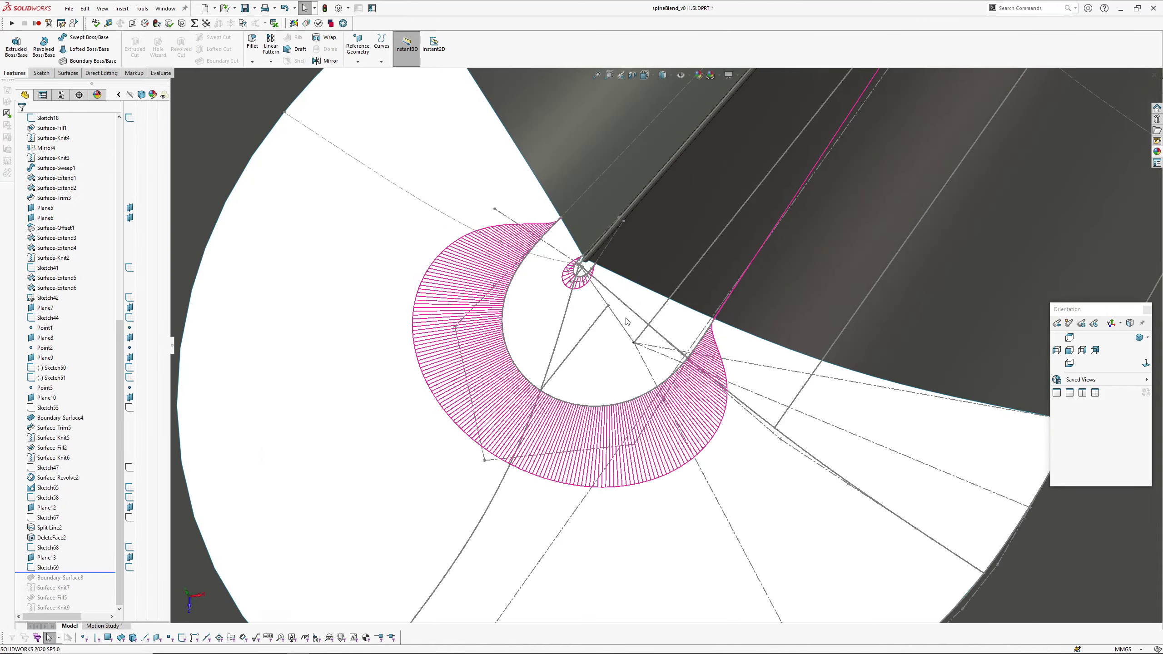
{"action": "mouse_move", "coordinate": [626, 322]}
{"action": "middle_mouse_down"}
{"action": "mouse_move", "coordinate": [652, 233]}
{"action": "mouse_move", "coordinate": [607, 197]}
{"action": "mouse_move", "coordinate": [655, 325]}
{"action": "mouse_move", "coordinate": [582, 437]}
{"action": "middle_mouse_up"}
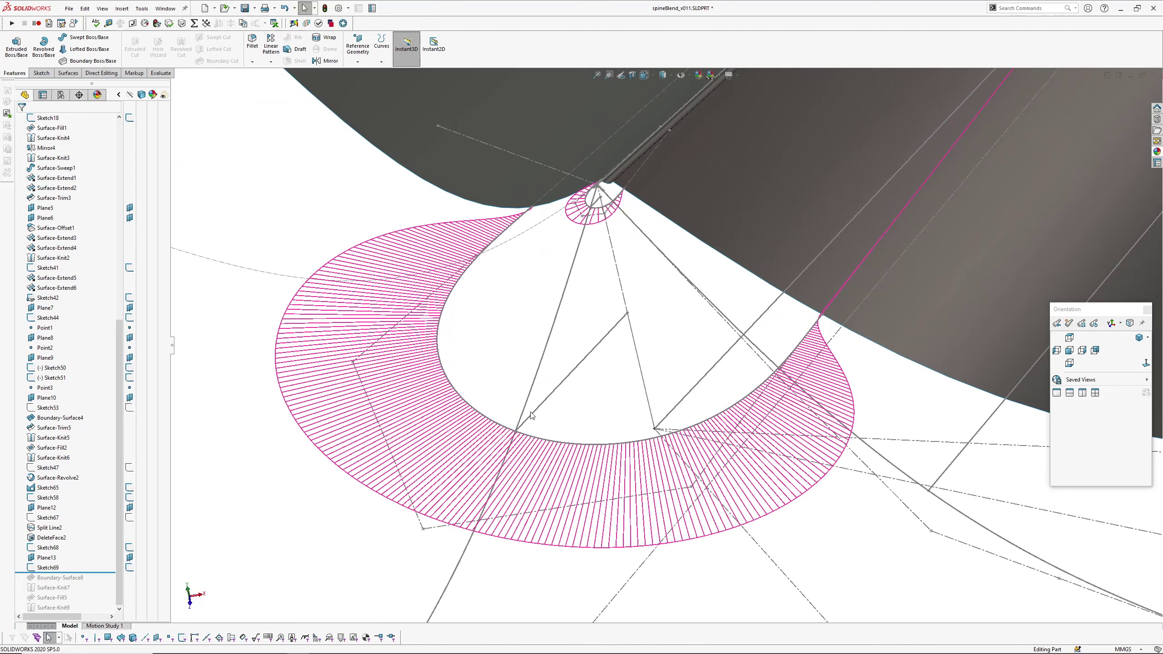
Examine the two curvature-comb curves, their connections to the spine edges and the crossing profile curve around the tip.
{"action": "scroll", "coordinate": [532, 389], "scroll_direction": "down", "scroll_amount": 5}
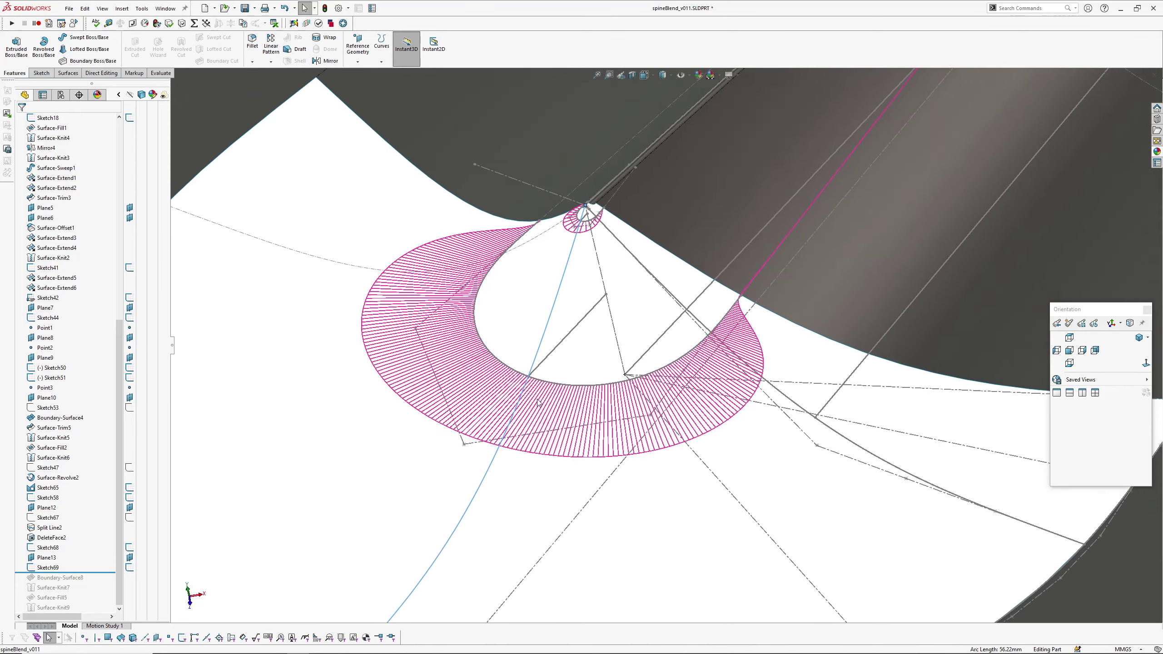
{"action": "scroll", "coordinate": [604, 346], "scroll_direction": "up", "scroll_amount": 5}
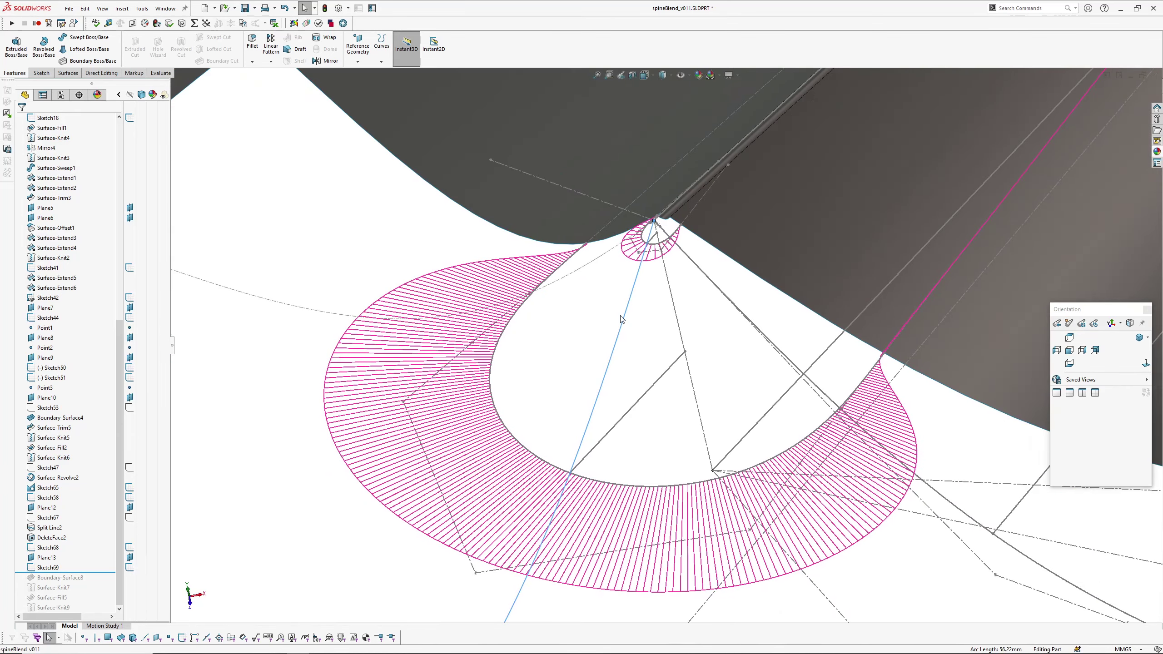
{"action": "middle_click_drag", "start_coordinate": [601, 443], "coordinate": [679, 318]}
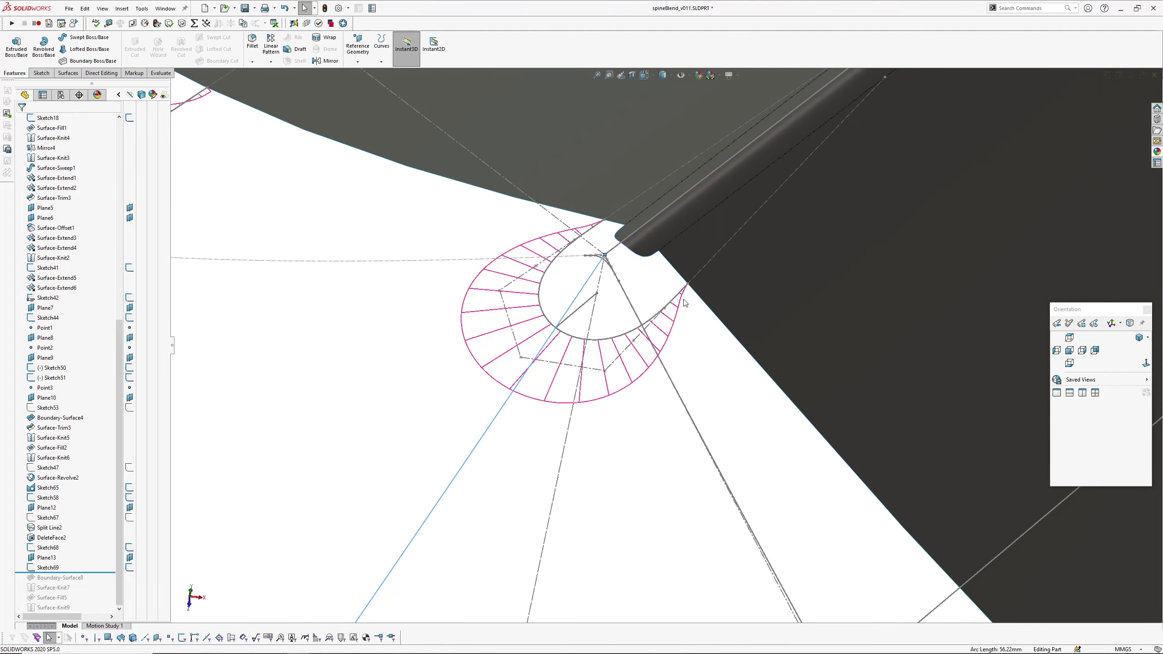
{"action": "scroll", "coordinate": [670, 230], "scroll_direction": "up", "scroll_amount": 8}
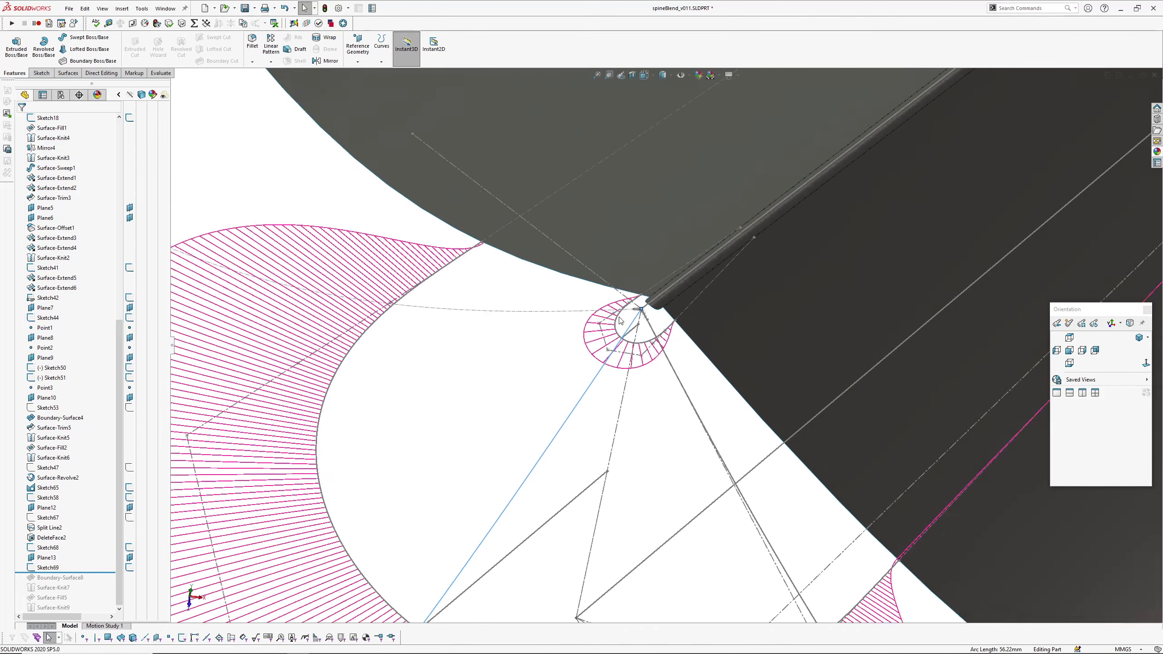
{"action": "scroll", "coordinate": [659, 236], "scroll_direction": "down", "scroll_amount": 4}
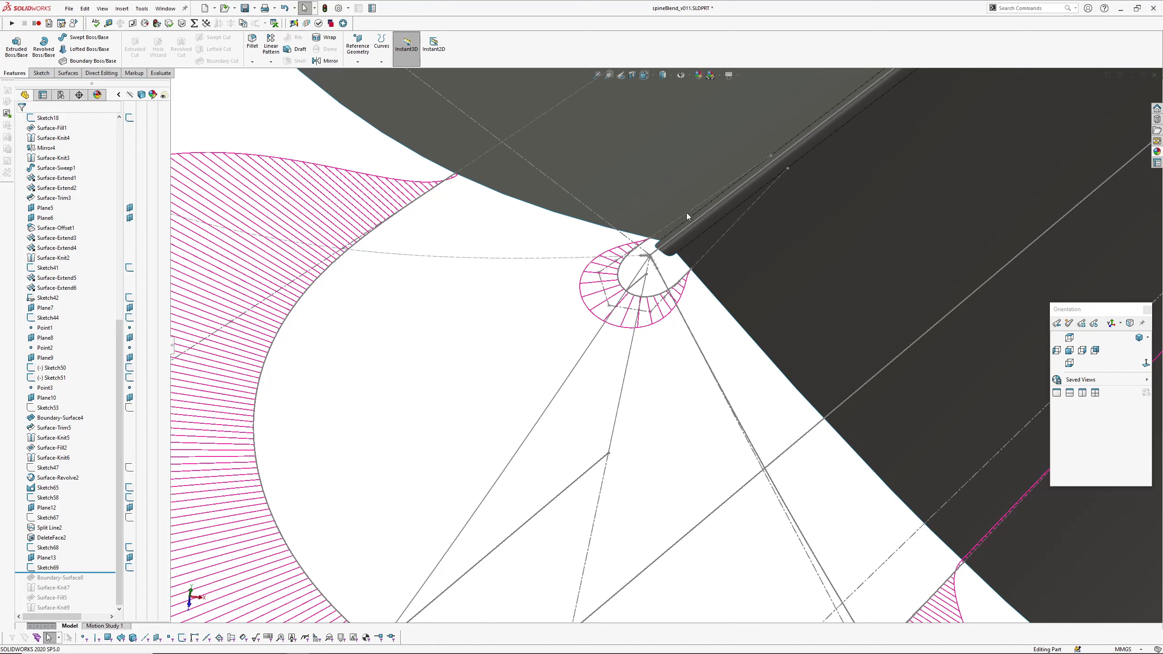
{"action": "scroll", "coordinate": [623, 239], "scroll_direction": "up", "scroll_amount": 4}
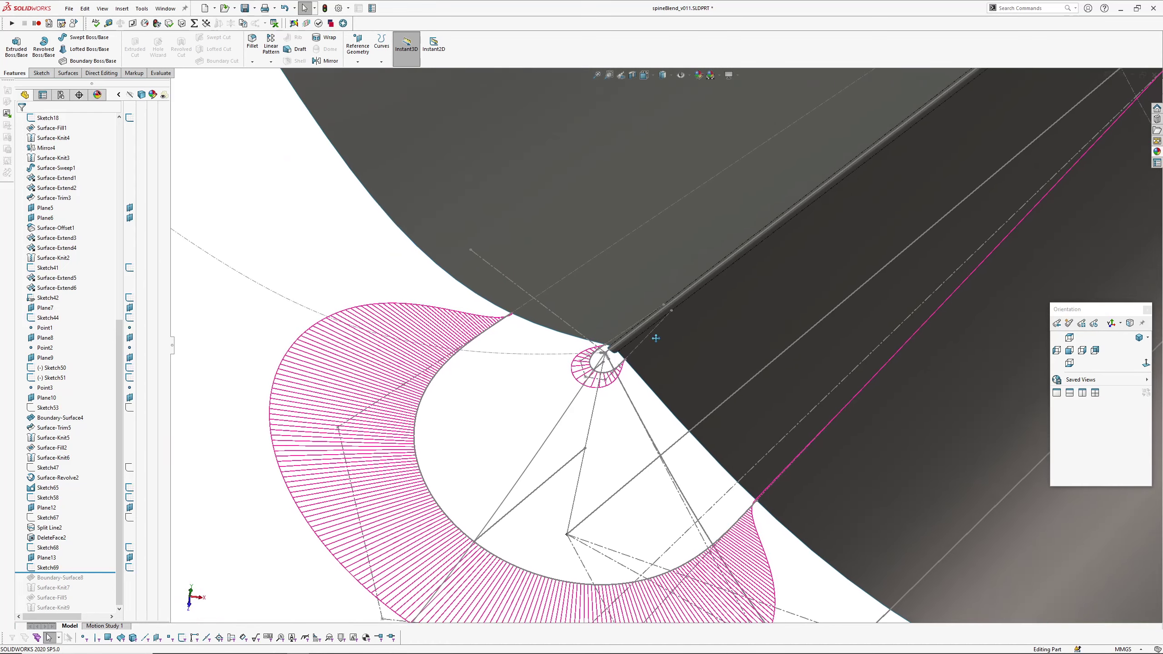
{"action": "left_click", "coordinate": [703, 358]}
{"action": "middle_click_drag", "start_coordinate": [703, 357], "coordinate": [690, 395], "text": "ctrl"}
{"action": "left_click", "coordinate": [592, 271]}
{"action": "left_click", "coordinate": [731, 364]}
{"action": "left_click", "coordinate": [319, 276]}
{"action": "middle_click_drag", "start_coordinate": [319, 275], "coordinate": [277, 122], "text": "ctrl"}
Roll the feature history forward past Boundary-Surface8 and hide the sketches to inspect the surface filling the opening.
{"action": "left_click_drag", "start_coordinate": [98, 573], "coordinate": [97, 583]}
{"action": "left_click", "coordinate": [539, 481]}
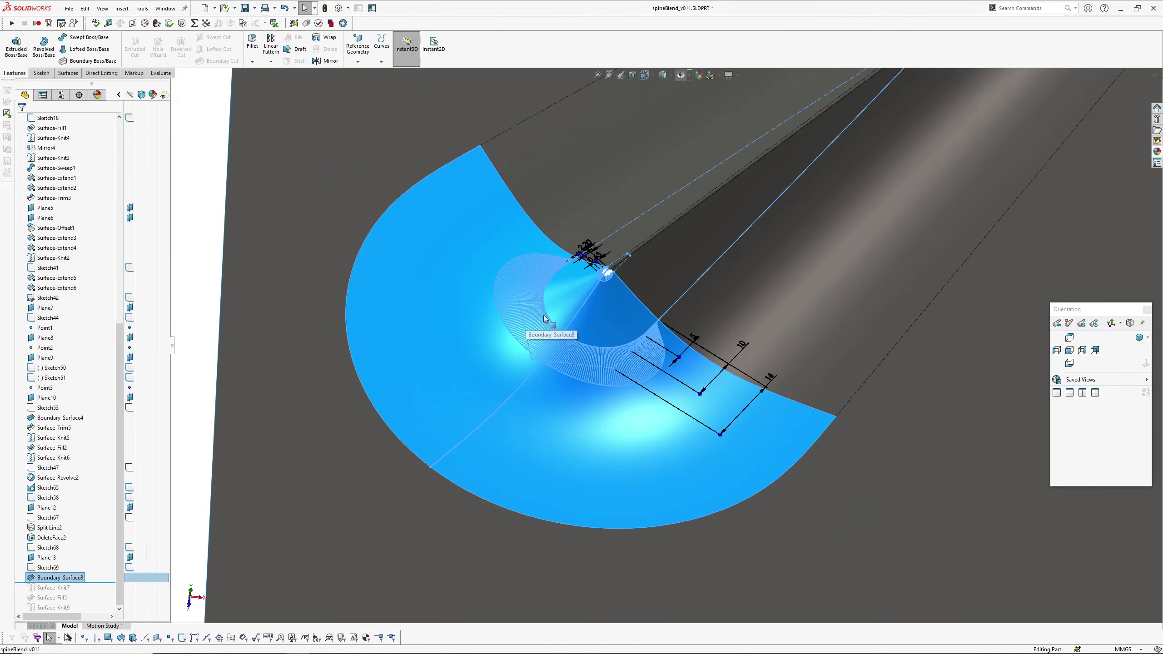
{"action": "key", "text": "ctrl+Down"}
{"action": "left_click", "coordinate": [198, 242]}
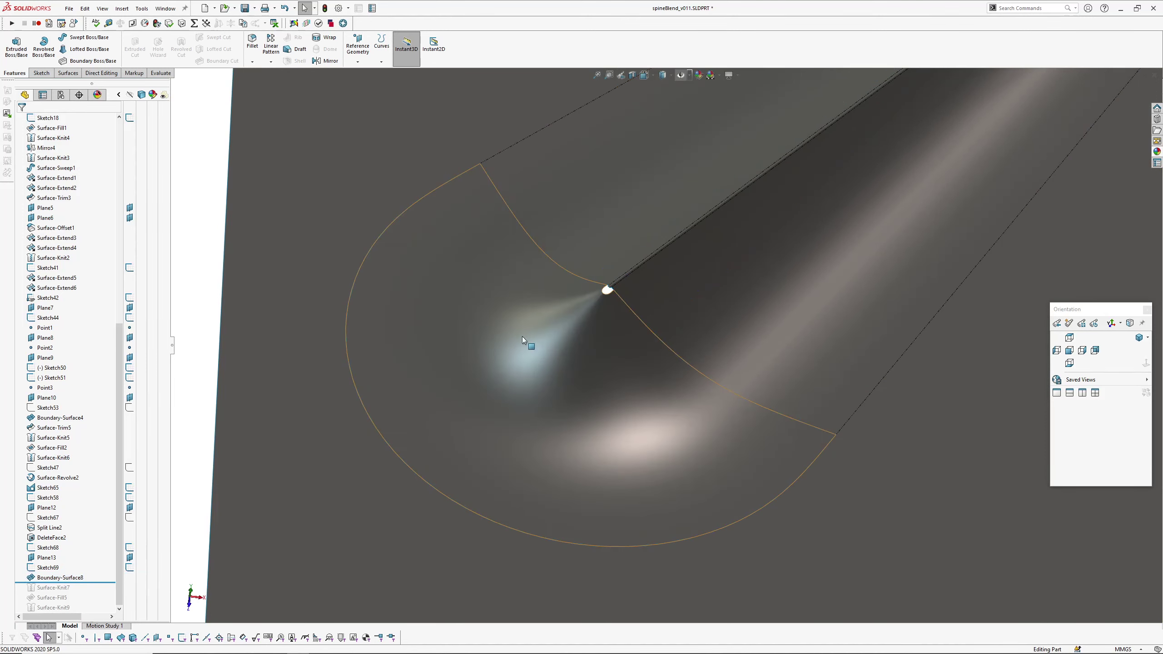
Edit Boundary-Surface8, setting the third Direction 2 open group to Tangency To Face with a tangent influence of 100%.
{"action": "left_click", "coordinate": [530, 337]}
{"action": "left_click", "coordinate": [507, 260]}
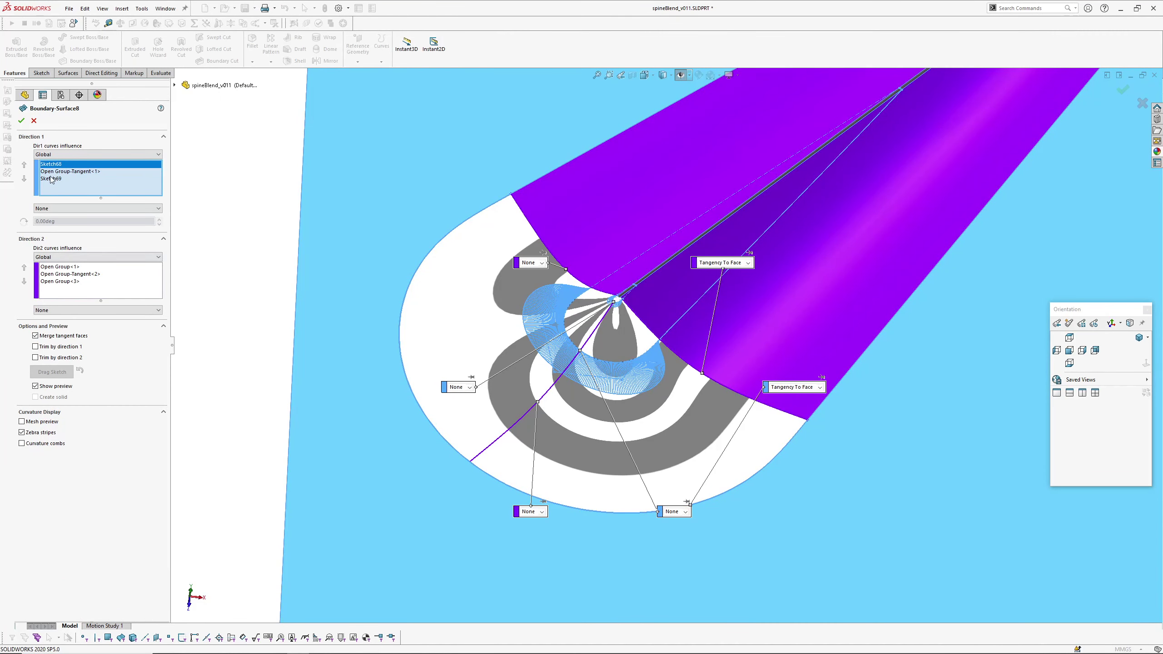
{"action": "scroll", "coordinate": [597, 302], "scroll_direction": "down", "scroll_amount": 2}
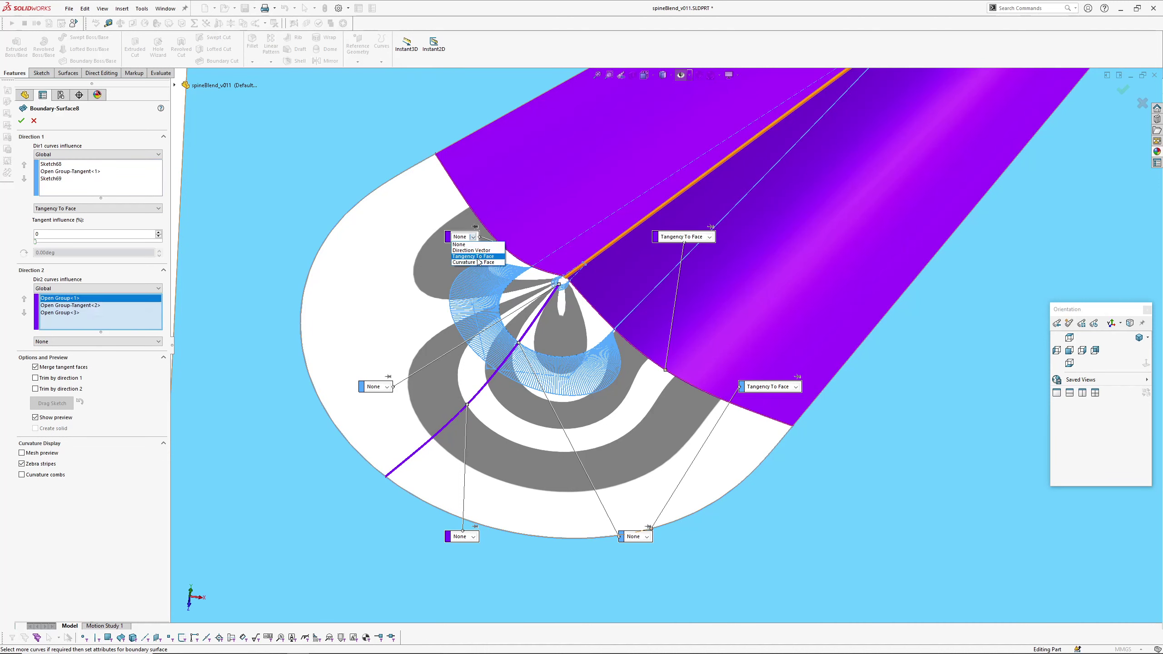
{"action": "left_click", "coordinate": [477, 258]}
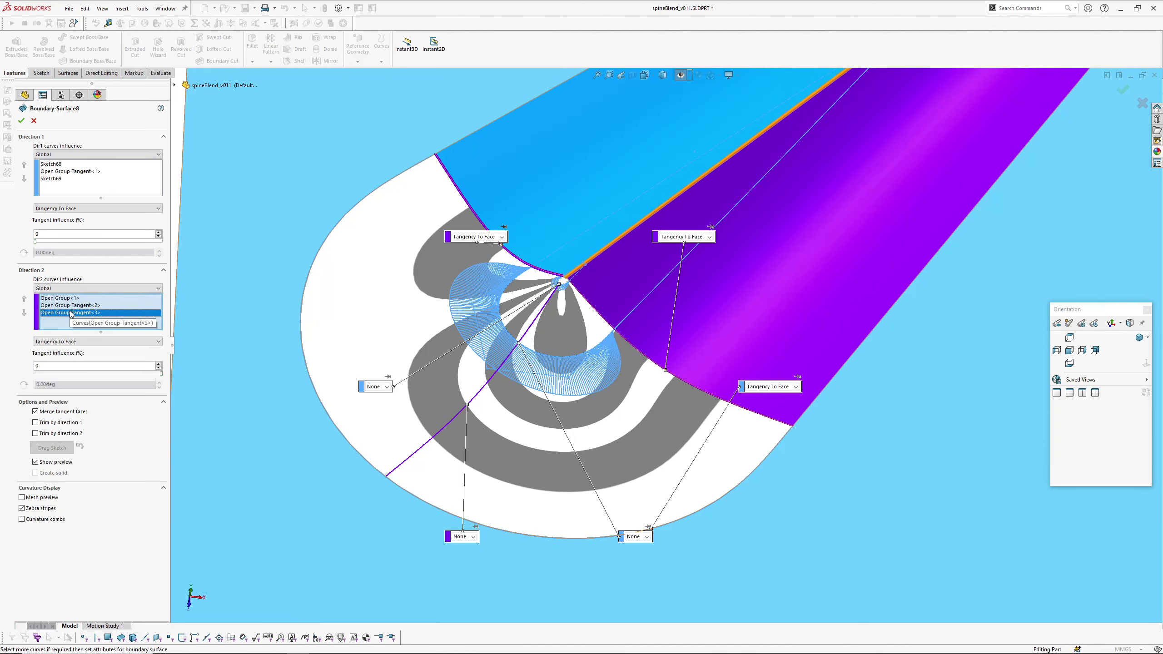
{"action": "middle_click_drag", "start_coordinate": [773, 380], "coordinate": [486, 349]}
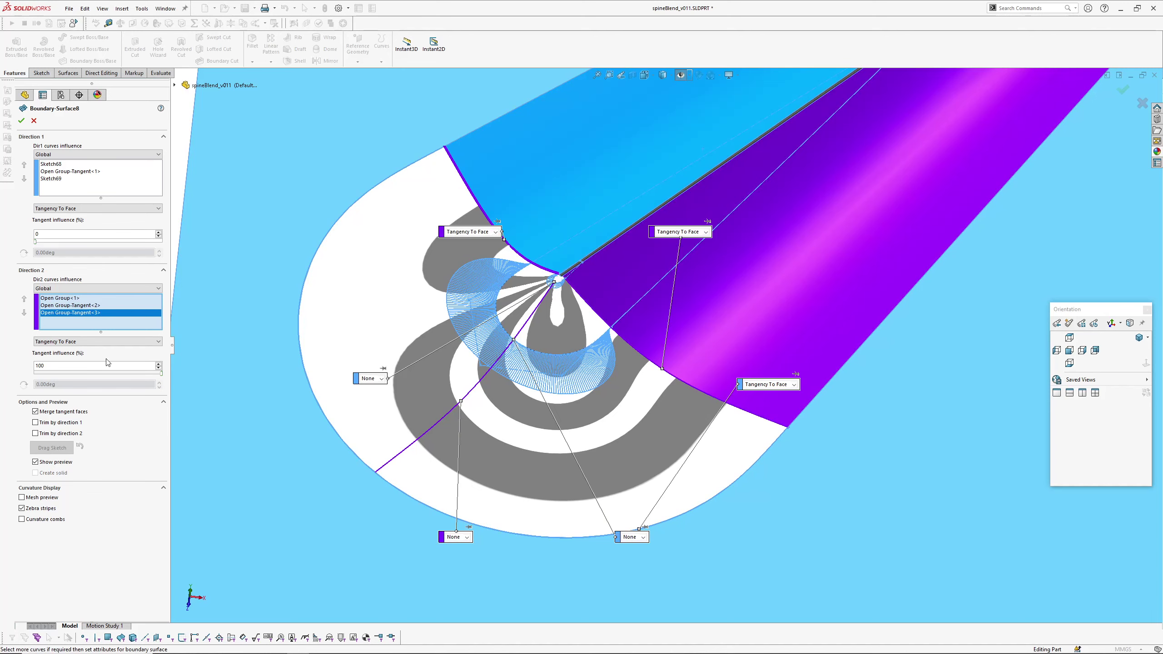
{"action": "middle_click_drag", "start_coordinate": [649, 390], "coordinate": [685, 331], "text": "ctrl"}
{"action": "scroll", "coordinate": [675, 338], "scroll_direction": "up", "scroll_amount": 1}
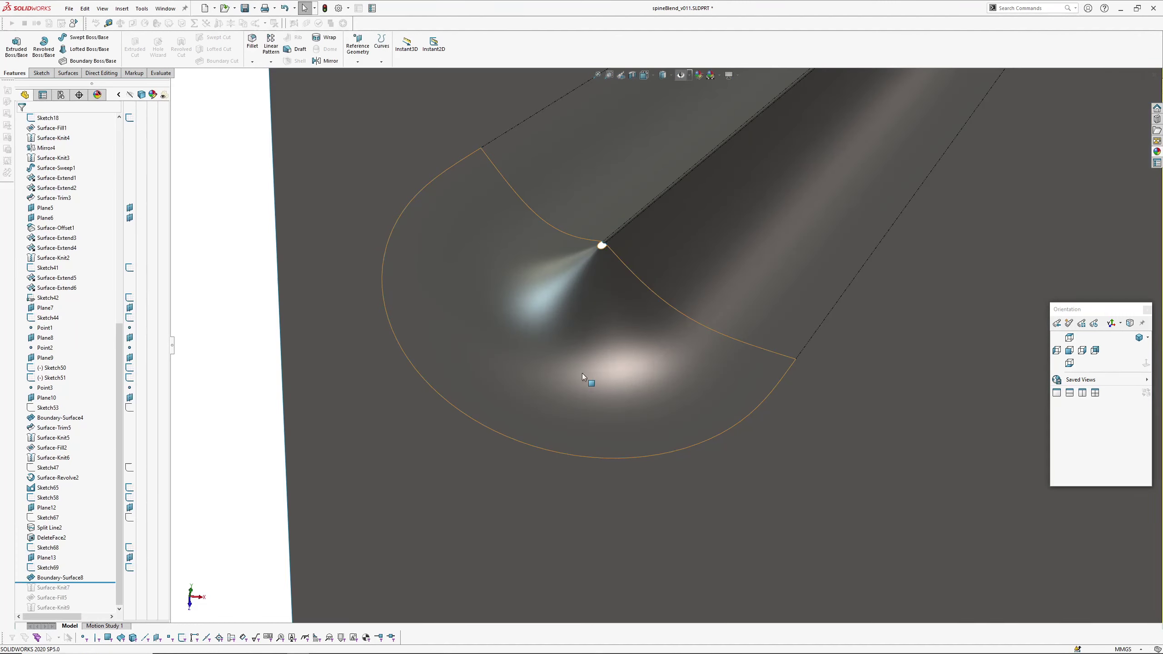
Check the continuity of the boundary surface with the spine around the tip using Zebra Stripes.
{"action": "middle_click_drag", "start_coordinate": [582, 373], "coordinate": [606, 372]}
{"action": "scroll", "coordinate": [606, 372], "scroll_direction": "up", "scroll_amount": 3}
{"action": "middle_click_drag", "start_coordinate": [599, 316], "coordinate": [566, 328]}
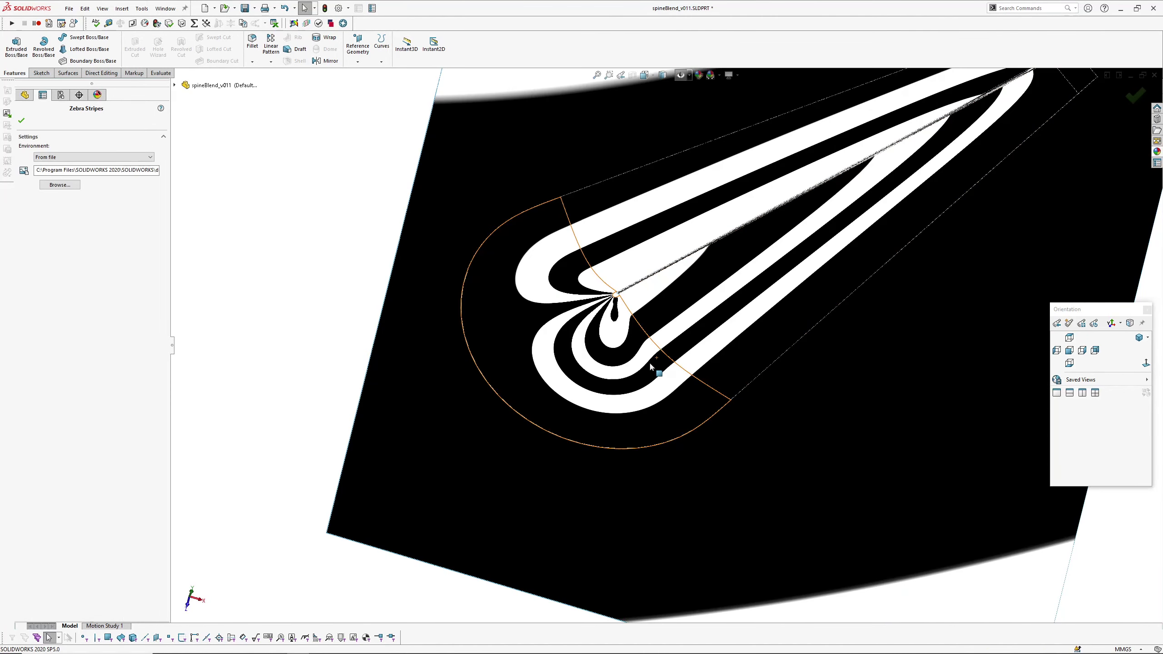
Accept the Zebra Stripes display and examine how the stripes flow across the seams and the small opening at the spine tip.
{"action": "scroll", "coordinate": [655, 360], "scroll_direction": "down", "scroll_amount": 3}
{"action": "key", "text": "Return"}
{"action": "middle_click_drag", "start_coordinate": [661, 361], "coordinate": [705, 319]}
{"action": "scroll", "coordinate": [716, 340], "scroll_direction": "down", "scroll_amount": 5}
{"action": "scroll", "coordinate": [491, 147], "scroll_direction": "down", "scroll_amount": 4}
{"action": "mouse_move", "coordinate": [492, 146]}
{"action": "middle_mouse_down"}
{"action": "mouse_move", "coordinate": [479, 147]}
{"action": "mouse_move", "coordinate": [493, 144]}
{"action": "middle_mouse_up"}
{"action": "scroll", "coordinate": [481, 153], "scroll_direction": "up", "scroll_amount": 4}
{"action": "scroll", "coordinate": [604, 266], "scroll_direction": "down", "scroll_amount": 2}
{"action": "scroll", "coordinate": [602, 298], "scroll_direction": "up", "scroll_amount": 5}
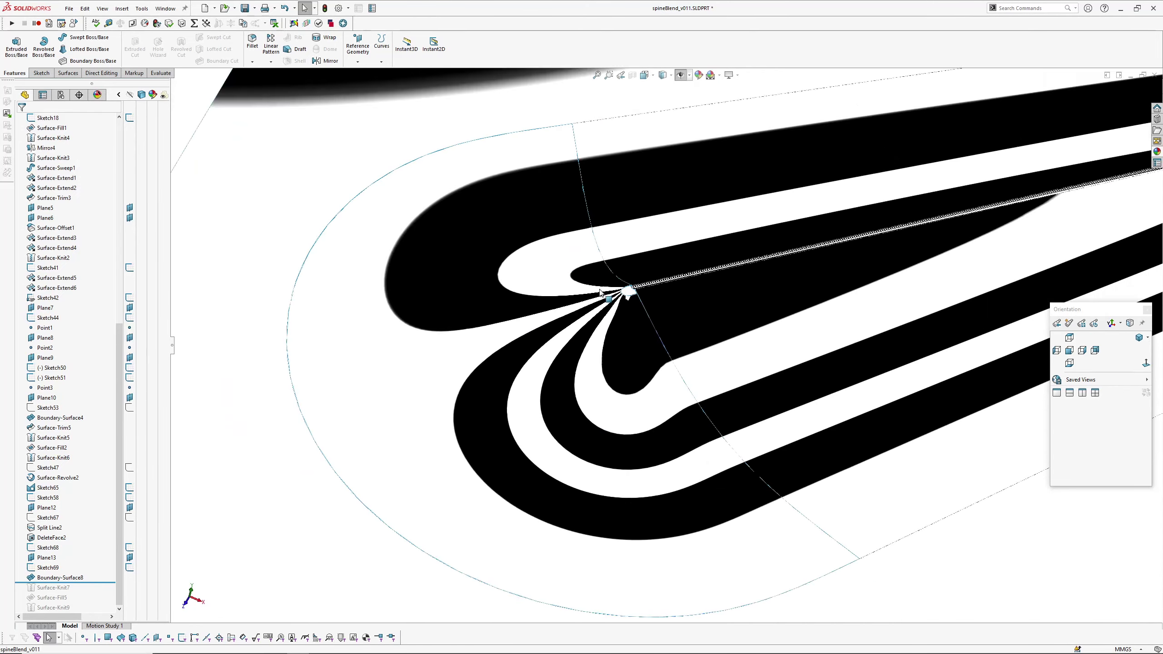
Turn off the zebra stripes and select the boundary surface together with the adjoining spine and flat faces.
{"action": "scroll", "coordinate": [600, 292], "scroll_direction": "down", "scroll_amount": 2}
{"action": "left_click", "coordinate": [634, 353]}
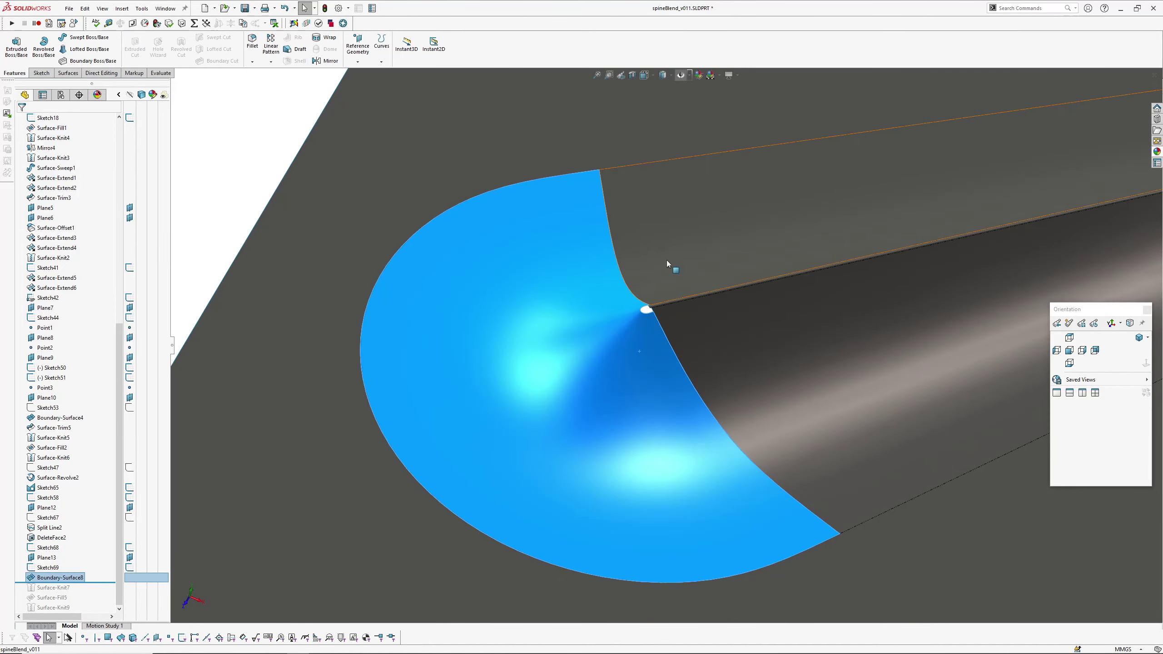
{"action": "left_click", "coordinate": [704, 368], "text": "ctrl"}
{"action": "left_click", "coordinate": [472, 177], "text": "ctrl"}
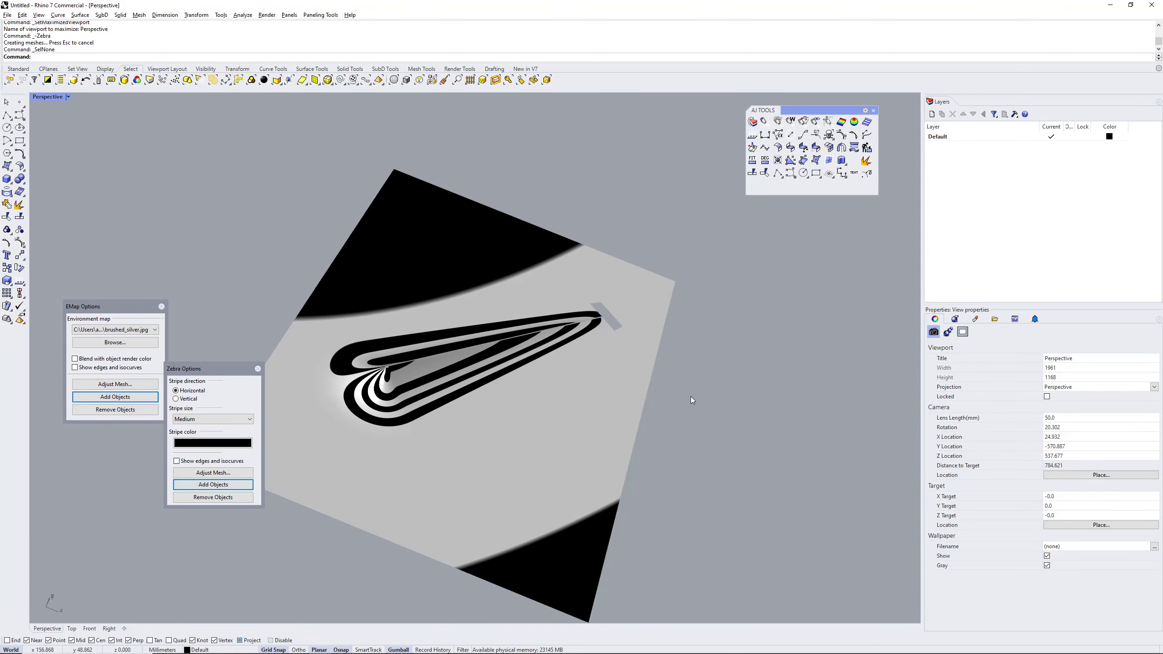
Switch to Rhino and examine the zebra stripes on the blend around the spine tip from close up.
{"action": "scroll", "coordinate": [708, 385], "scroll_direction": "up", "scroll_amount": 10}
{"action": "right_click_drag", "start_coordinate": [417, 354], "coordinate": [687, 280], "text": "shift"}
{"action": "mouse_move", "coordinate": [284, 358]}
{"action": "right_mouse_down", "text": "shift"}
{"action": "mouse_move", "coordinate": [605, 299]}
{"action": "mouse_move", "coordinate": [813, 296]}
{"action": "right_mouse_up", "text": "shift"}
{"action": "right_click_drag", "start_coordinate": [520, 335], "coordinate": [506, 301]}
{"action": "scroll", "coordinate": [506, 214], "scroll_direction": "up", "scroll_amount": 6}
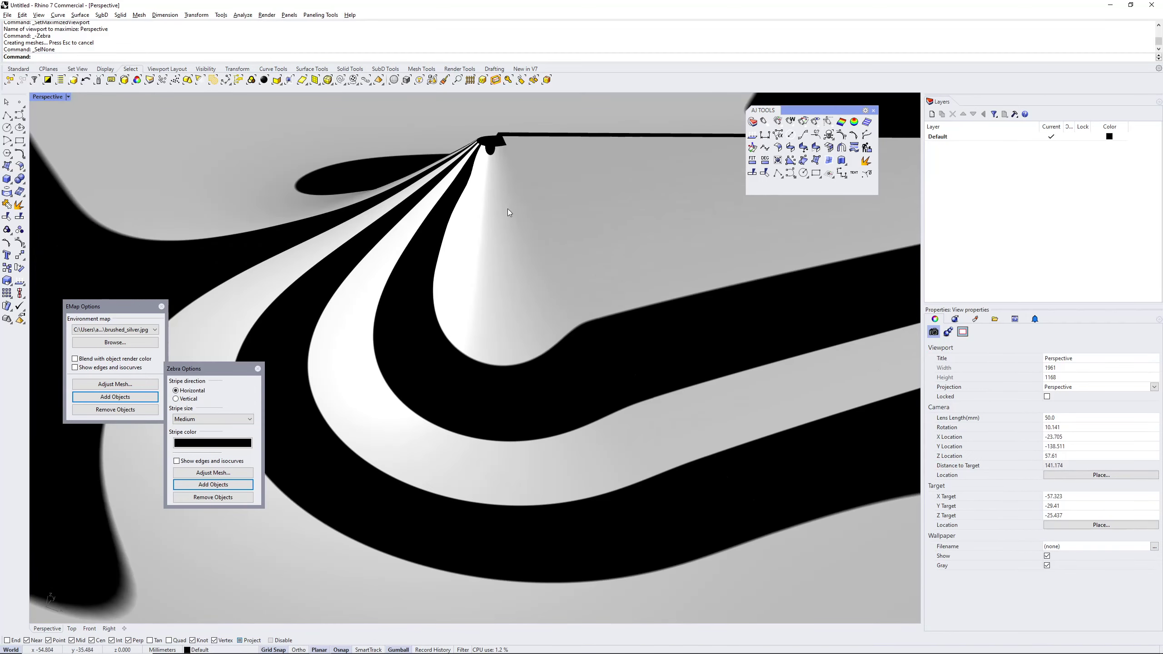
{"action": "right_click_drag", "start_coordinate": [503, 211], "coordinate": [528, 226]}
{"action": "right_click_drag", "start_coordinate": [683, 355], "coordinate": [513, 296], "text": "shift"}
{"action": "scroll", "coordinate": [548, 278], "scroll_direction": "down", "scroll_amount": 6}
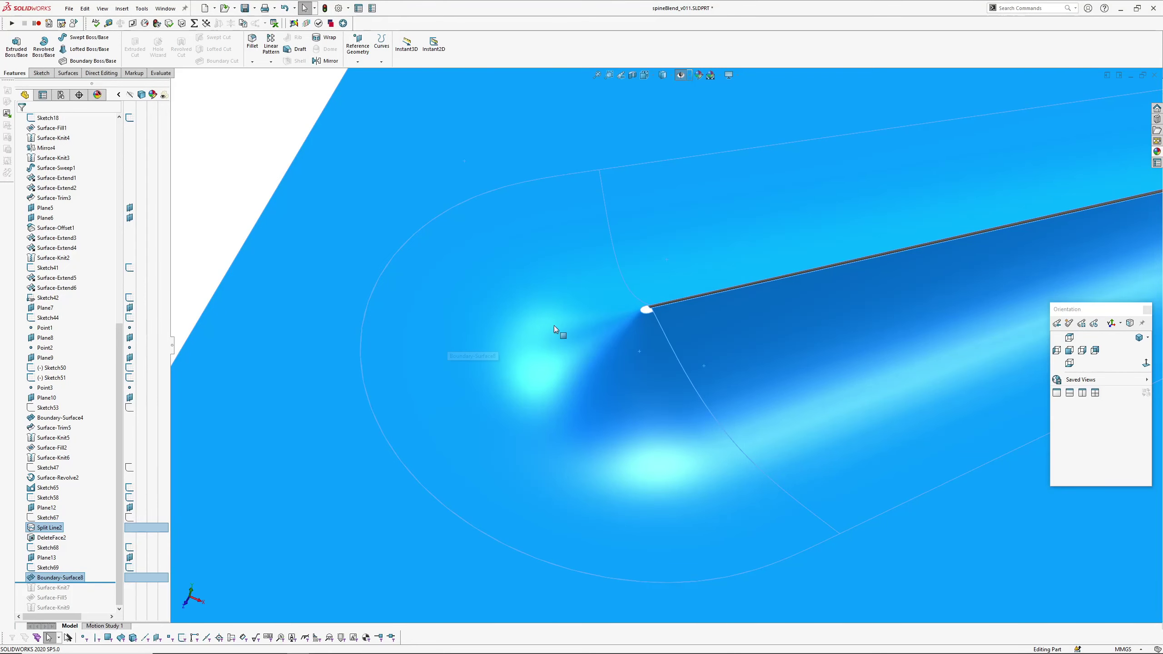
Return to SolidWorks, clear the face selection and roll the feature history forward past Surface-Knit7.
{"action": "scroll", "coordinate": [555, 326], "scroll_direction": "up", "scroll_amount": 3}
{"action": "left_click", "coordinate": [299, 235]}
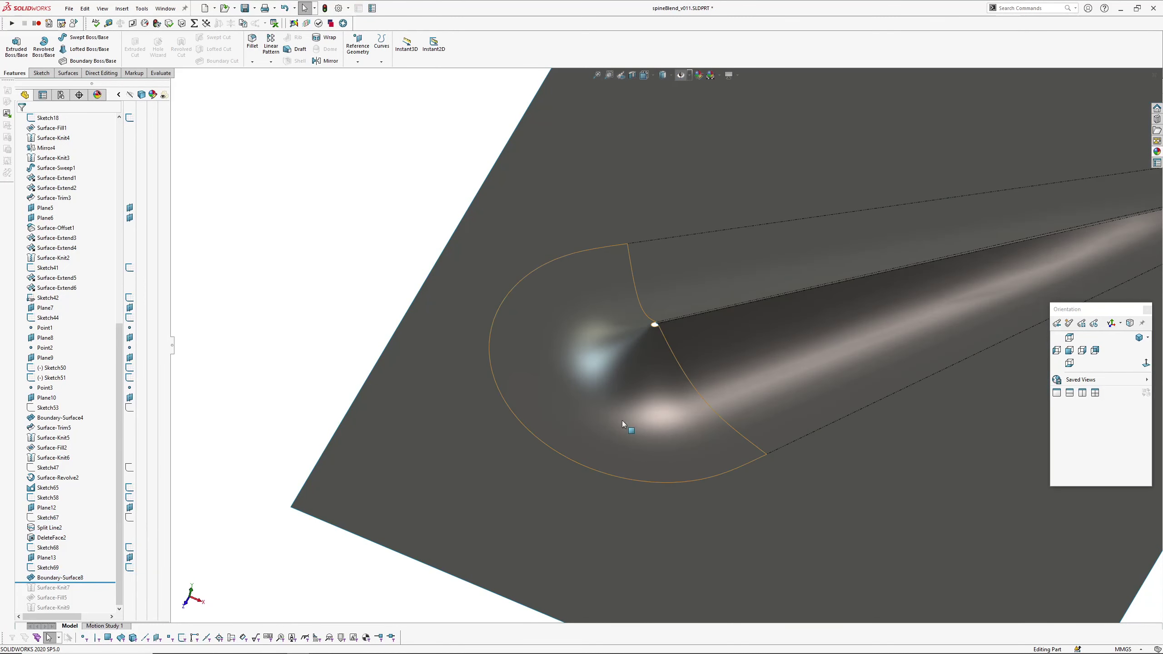
{"action": "middle_click_drag", "start_coordinate": [629, 415], "coordinate": [524, 349]}
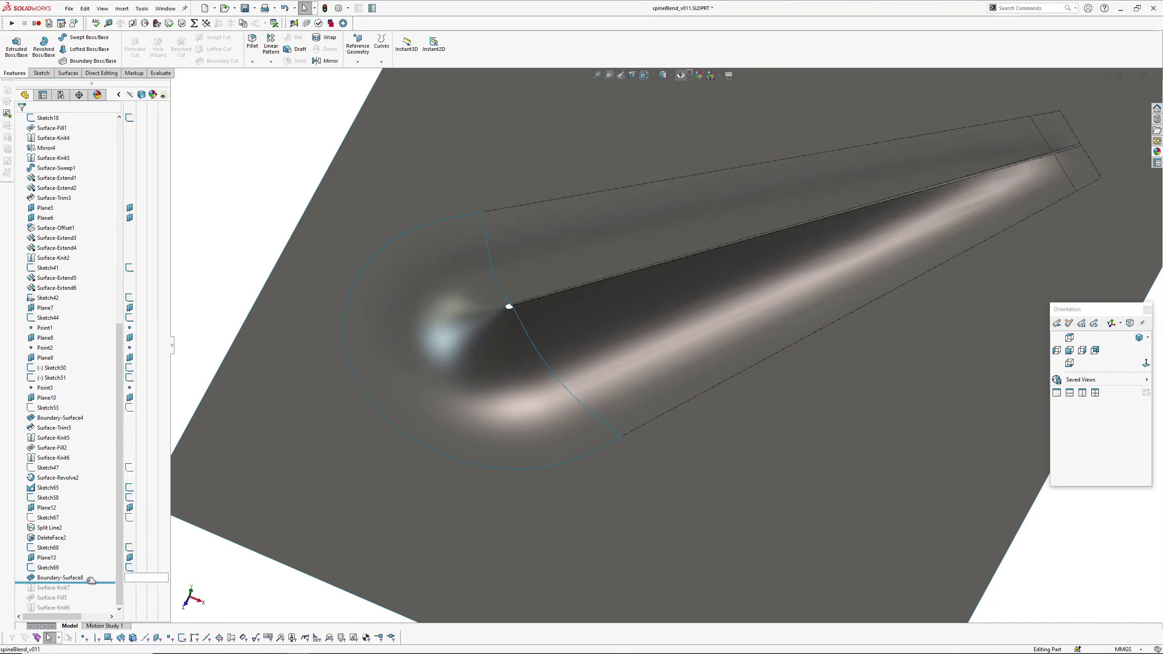
Inspect the small opening at the spine tip and roll the feature history forward past Surface-Fill5 to close it.
{"action": "scroll", "coordinate": [513, 308], "scroll_direction": "down", "scroll_amount": 8}
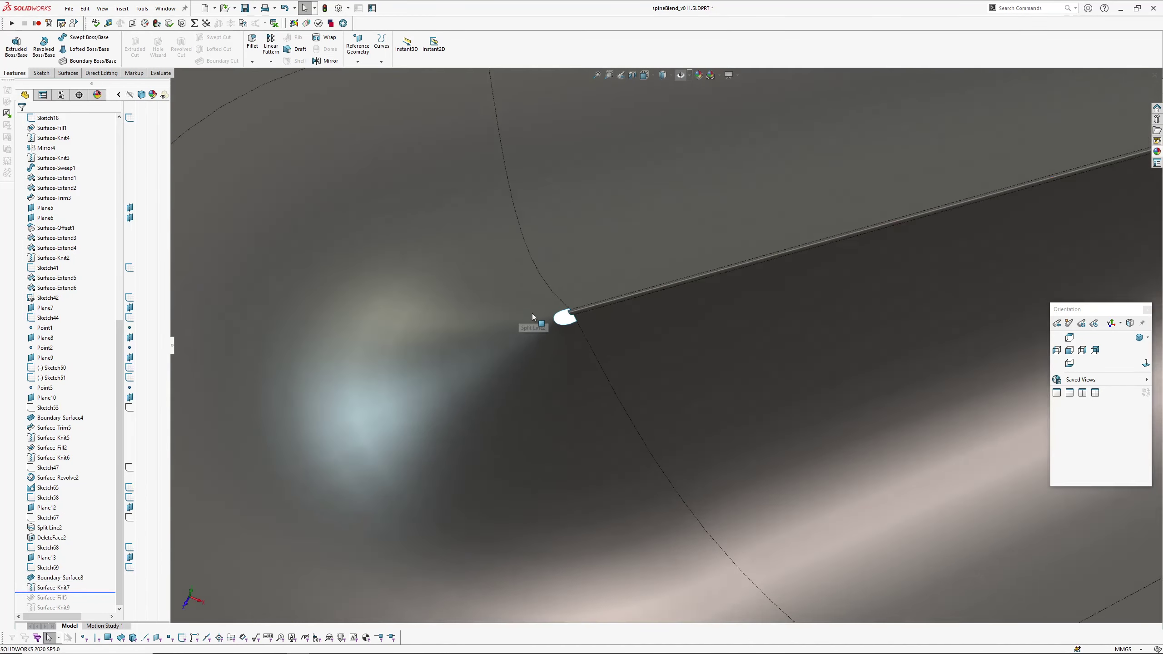
{"action": "middle_click", "coordinate": [526, 338]}
{"action": "middle_click_drag", "start_coordinate": [525, 338], "coordinate": [525, 308]}
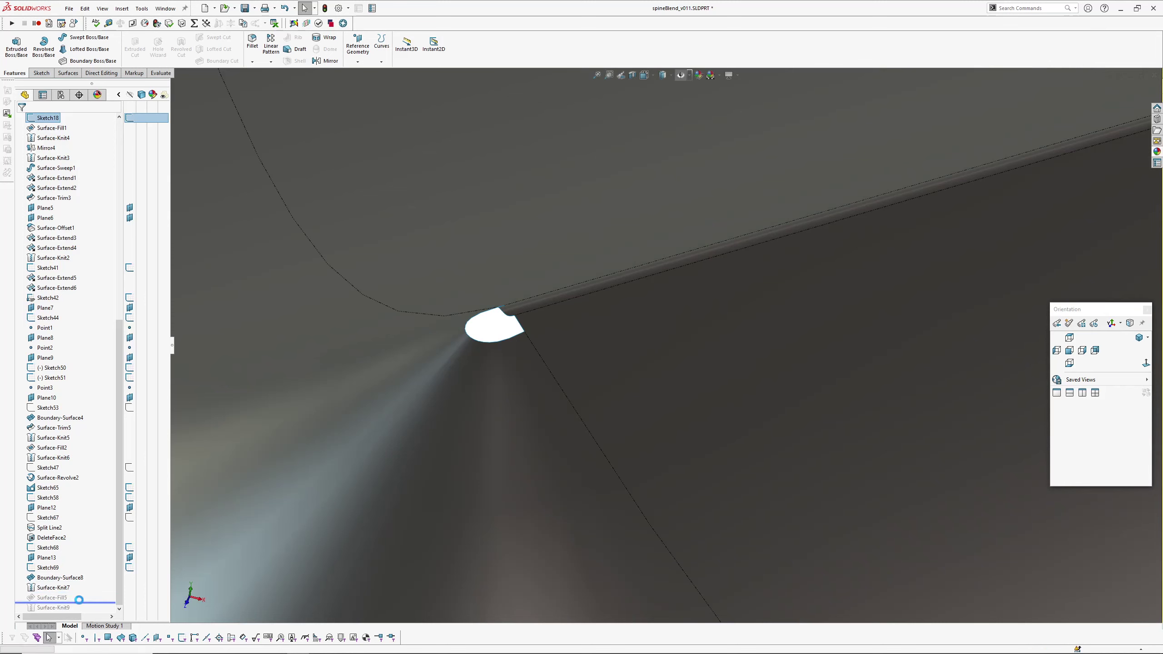
{"action": "mouse_move", "coordinate": [615, 351]}
{"action": "middle_mouse_down"}
{"action": "mouse_move", "coordinate": [457, 403]}
{"action": "mouse_move", "coordinate": [472, 483]}
{"action": "mouse_move", "coordinate": [460, 367]}
{"action": "mouse_move", "coordinate": [488, 422]}
{"action": "mouse_move", "coordinate": [558, 301]}
{"action": "middle_mouse_up"}
{"action": "scroll", "coordinate": [558, 302], "scroll_direction": "up", "scroll_amount": 4}
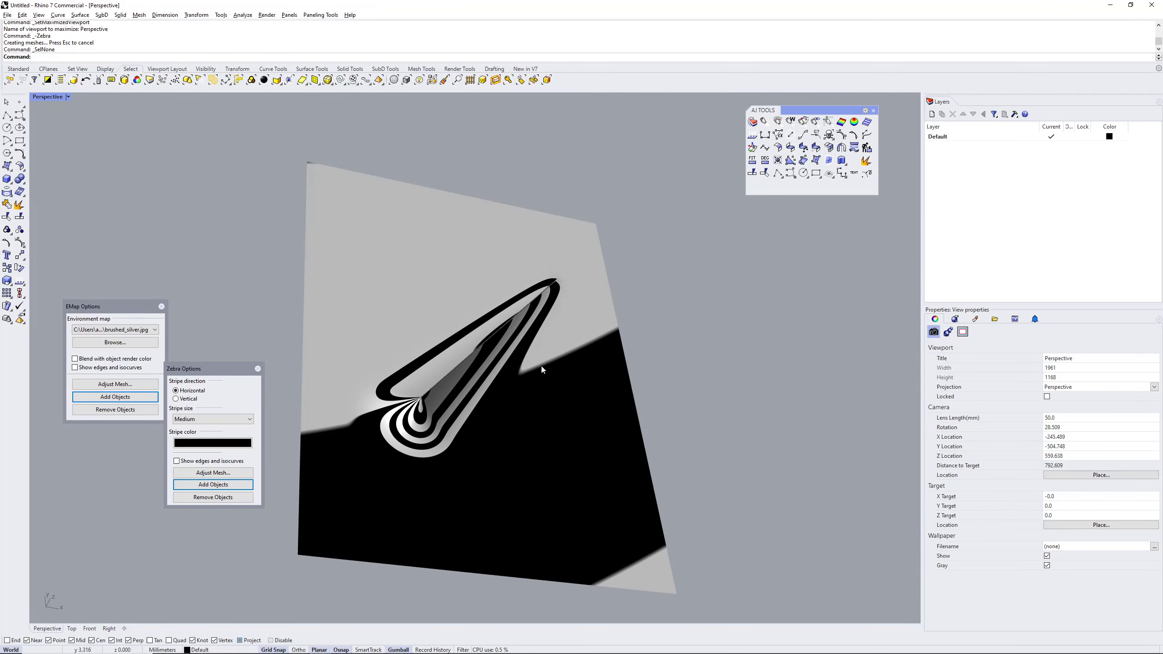
Switch to Rhino and check the zebra stripes across the filled spine tip.
{"action": "middle_click", "coordinate": [537, 367]}
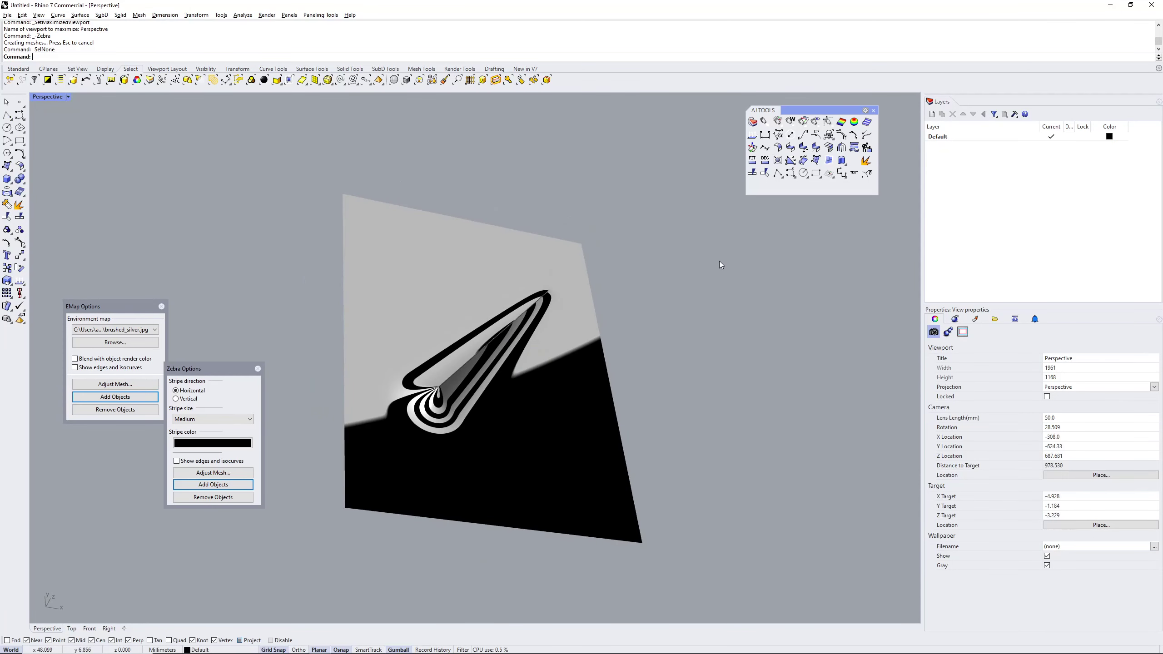
{"action": "right_click_drag", "start_coordinate": [718, 267], "coordinate": [568, 297]}
{"action": "scroll", "coordinate": [568, 297], "scroll_direction": "up", "scroll_amount": 5}
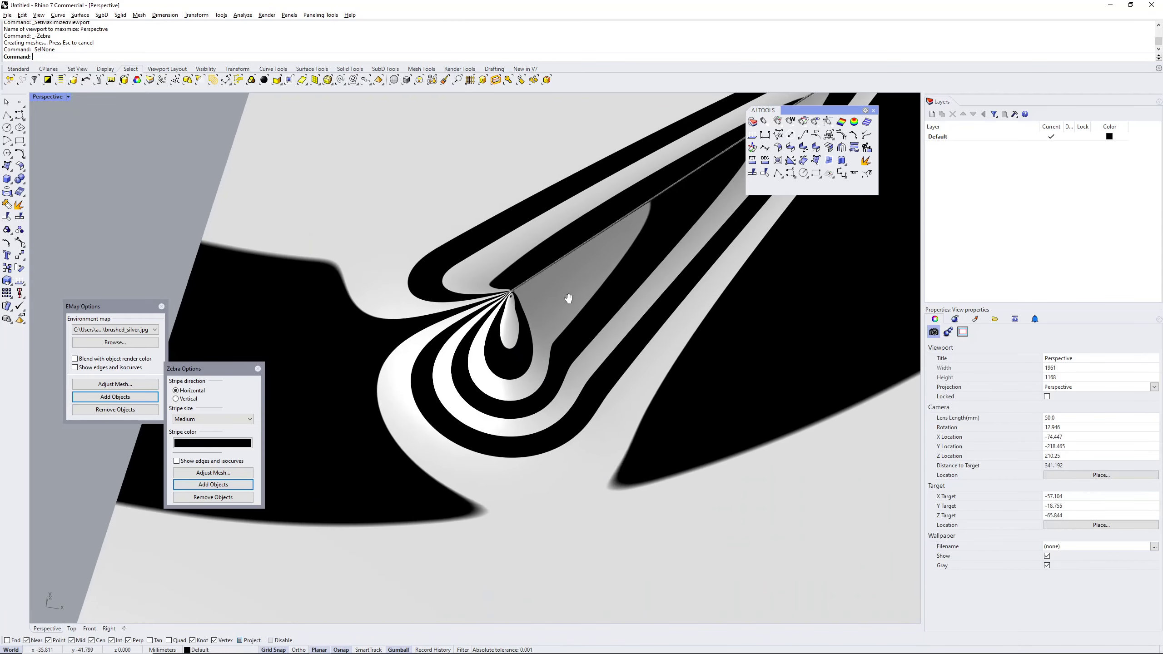
Apply the brushed_silver environment map to the polysurface and inspect the reflections at the tip and along the spine edge.
{"action": "left_click", "coordinate": [543, 304]}
{"action": "key", "text": "Return"}
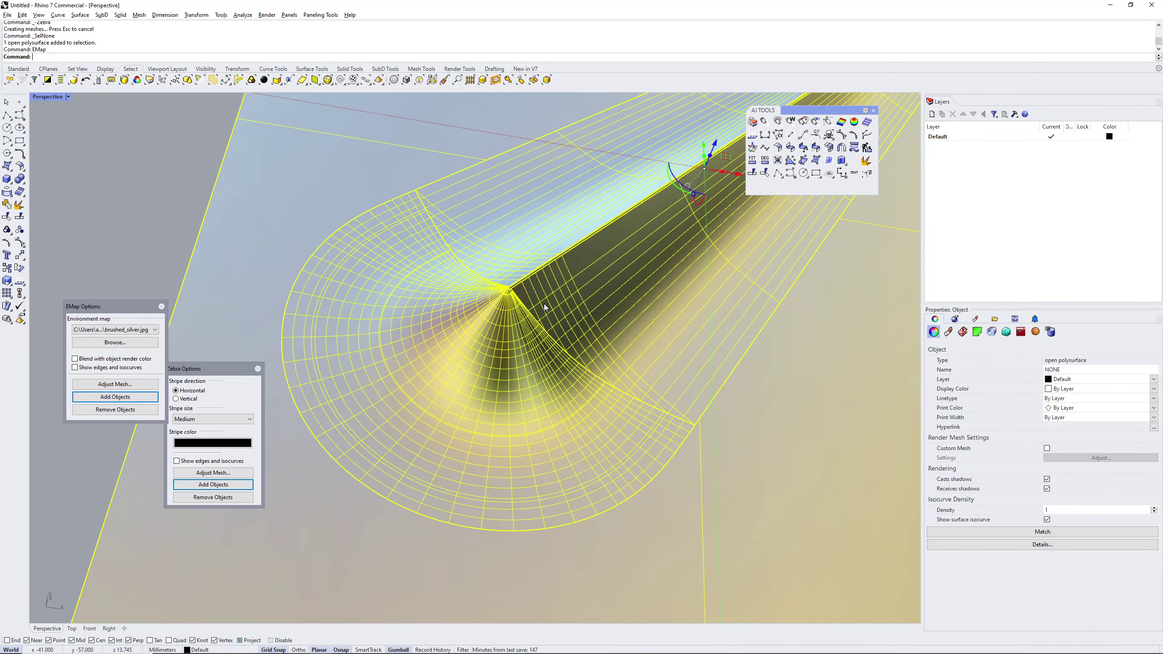
{"action": "left_click", "coordinate": [163, 151]}
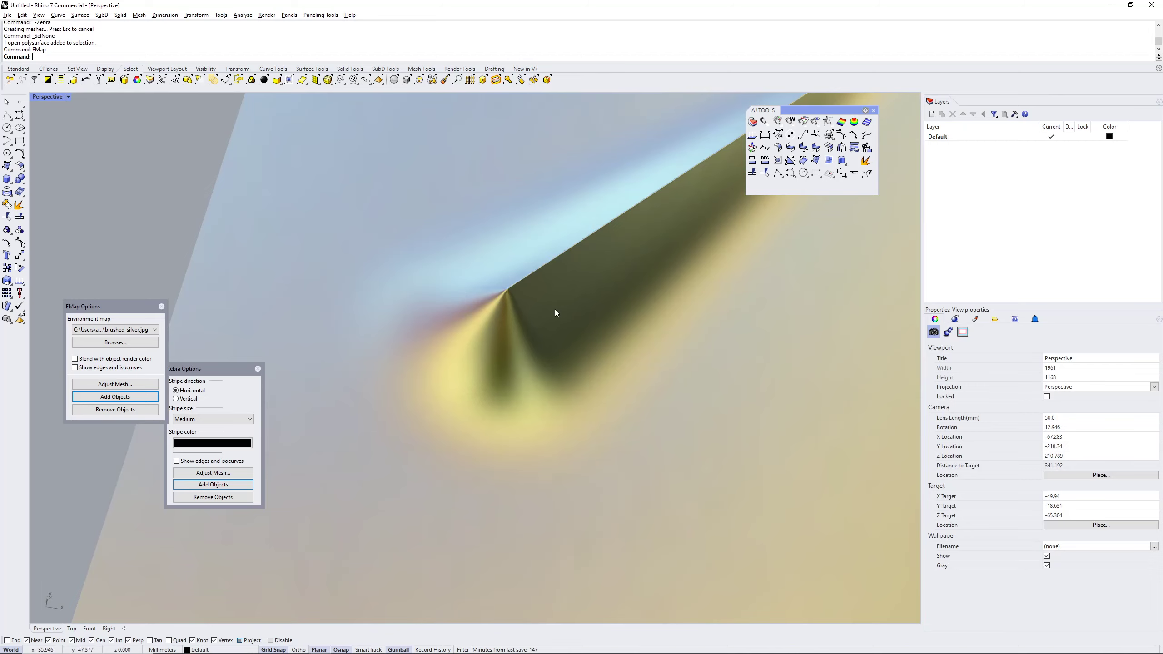
{"action": "mouse_move", "coordinate": [551, 313]}
{"action": "right_mouse_down"}
{"action": "mouse_move", "coordinate": [550, 252]}
{"action": "mouse_move", "coordinate": [506, 307]}
{"action": "mouse_move", "coordinate": [364, 312]}
{"action": "mouse_move", "coordinate": [423, 228]}
{"action": "mouse_move", "coordinate": [350, 263]}
{"action": "mouse_move", "coordinate": [434, 270]}
{"action": "mouse_move", "coordinate": [652, 345]}
{"action": "mouse_move", "coordinate": [522, 334]}
{"action": "mouse_move", "coordinate": [525, 286]}
{"action": "mouse_move", "coordinate": [477, 311]}
{"action": "mouse_move", "coordinate": [344, 233]}
{"action": "mouse_move", "coordinate": [338, 216]}
{"action": "mouse_move", "coordinate": [540, 270]}
{"action": "mouse_move", "coordinate": [442, 241]}
{"action": "mouse_move", "coordinate": [577, 248]}
{"action": "mouse_move", "coordinate": [610, 293]}
{"action": "mouse_move", "coordinate": [582, 312]}
{"action": "mouse_move", "coordinate": [700, 284]}
{"action": "mouse_move", "coordinate": [616, 315]}
{"action": "mouse_move", "coordinate": [627, 344]}
{"action": "mouse_move", "coordinate": [540, 296]}
{"action": "right_mouse_up"}
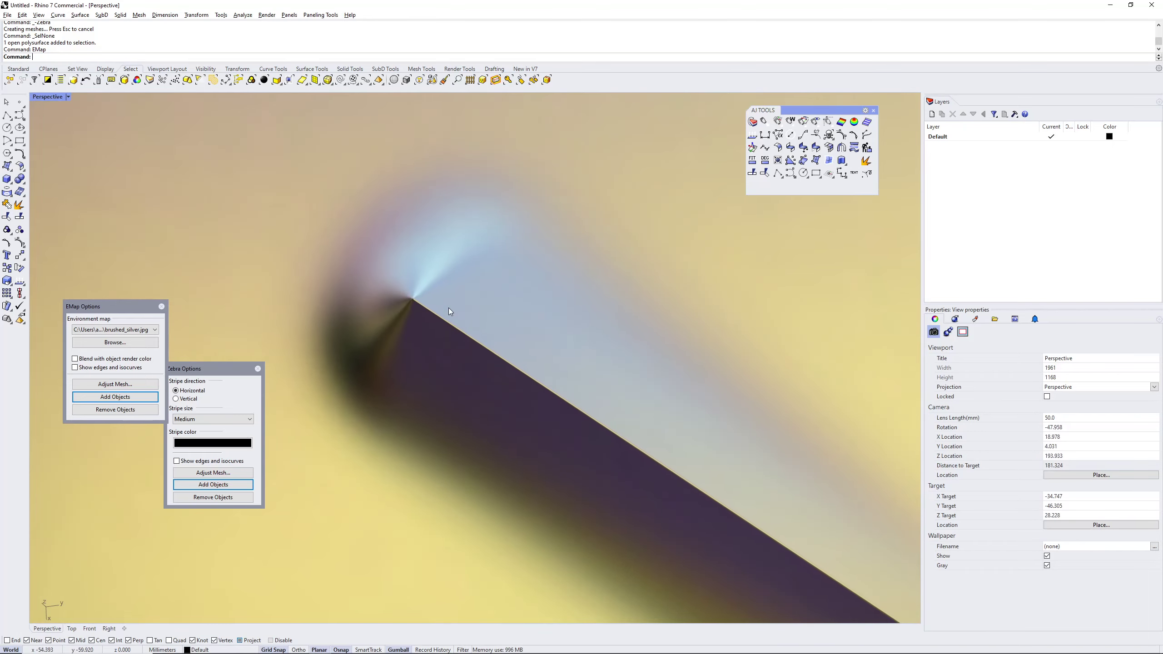
{"action": "right_click_drag", "start_coordinate": [431, 307], "coordinate": [483, 215]}
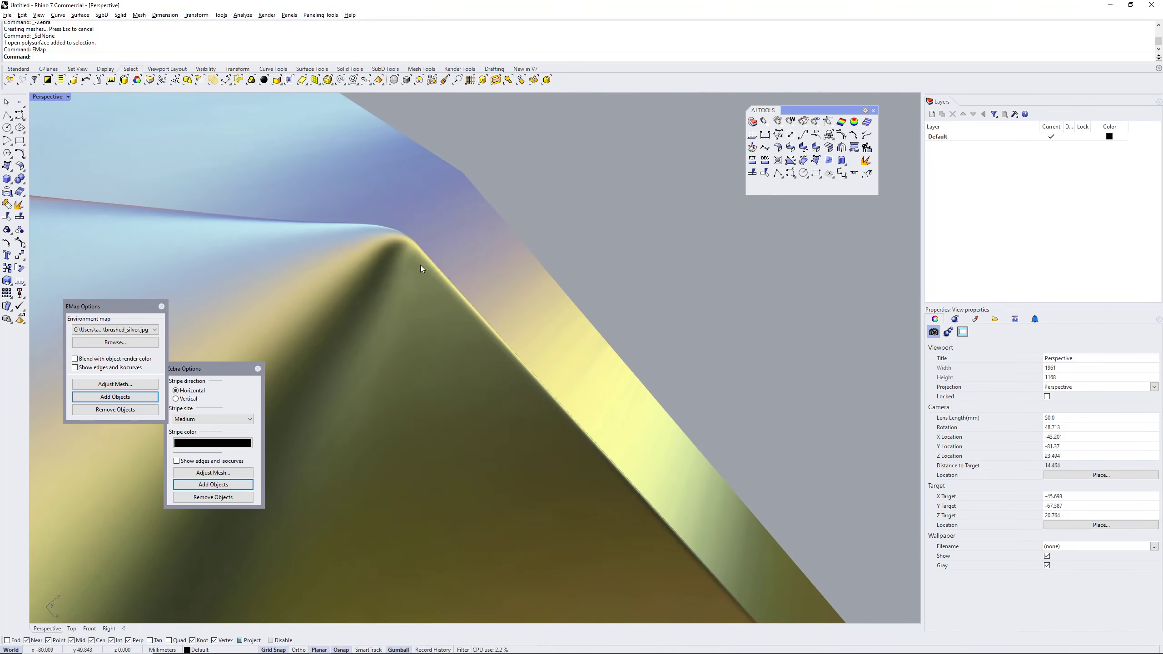
{"action": "right_click_drag", "start_coordinate": [422, 269], "coordinate": [640, 362]}
Switch back to SolidWorks and change the display style to Shaded without edges.
{"action": "key", "text": "alt+Tab"}
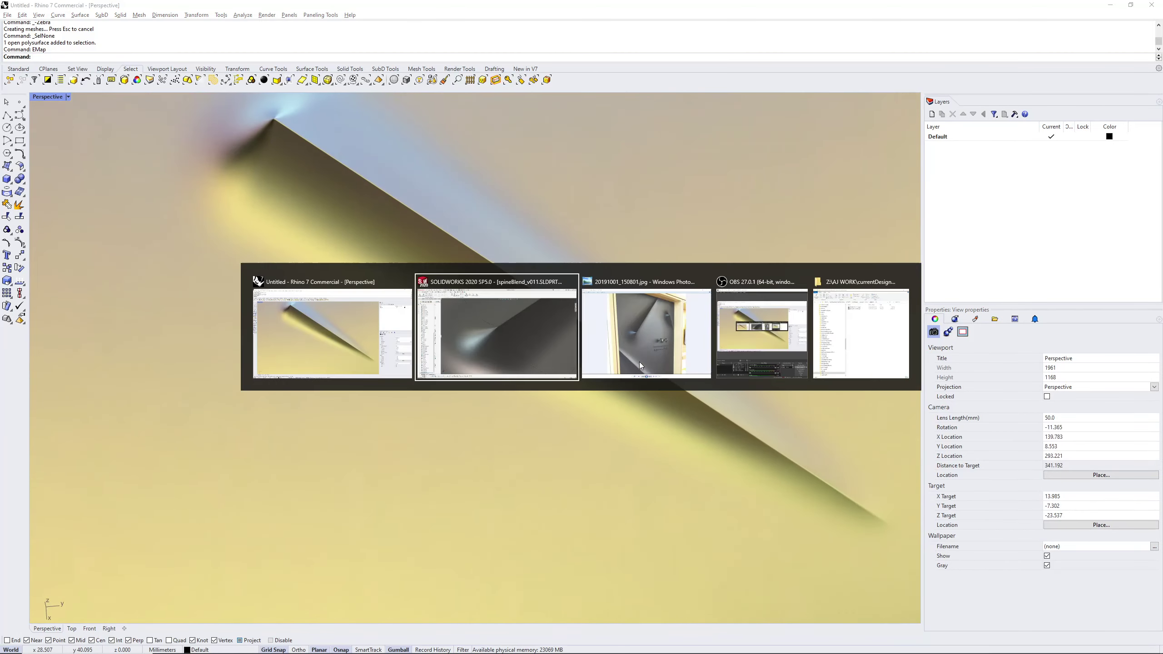
{"action": "left_click", "coordinate": [525, 338]}
{"action": "scroll", "coordinate": [622, 343], "scroll_direction": "up", "scroll_amount": 5}
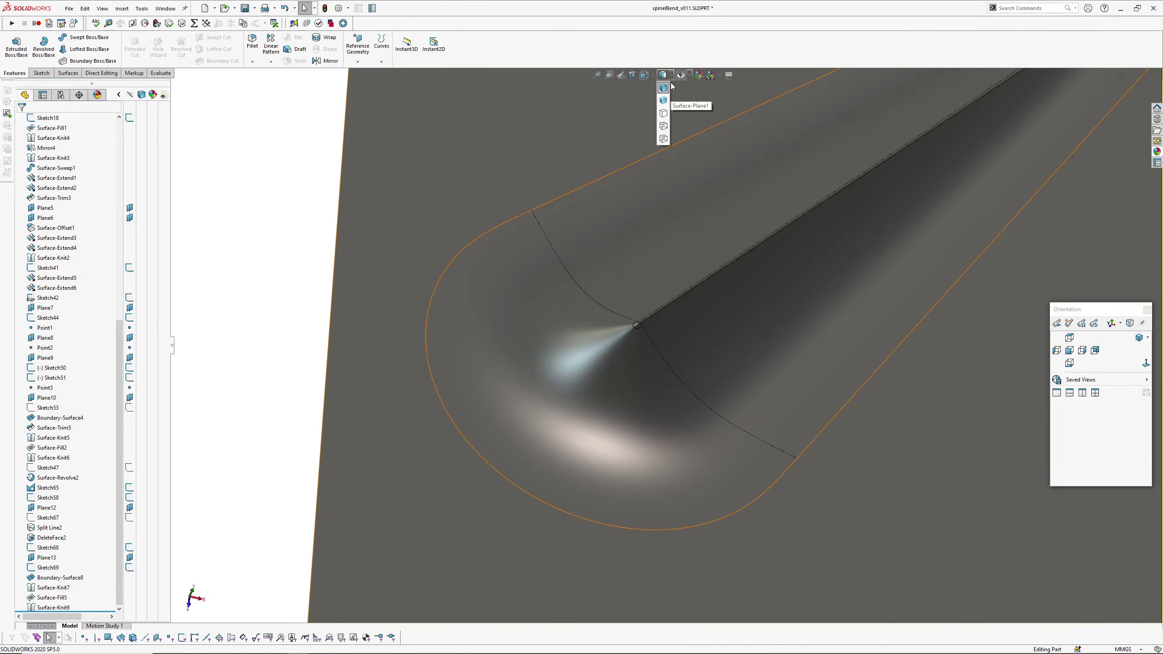
Inspect the finished spine blend at its tip, along the ridge and where its far end fades into the flat surface.
{"action": "middle_click_drag", "start_coordinate": [634, 388], "coordinate": [593, 366]}
{"action": "scroll", "coordinate": [619, 379], "scroll_direction": "up", "scroll_amount": 4}
{"action": "scroll", "coordinate": [804, 431], "scroll_direction": "down", "scroll_amount": 5}
{"action": "scroll", "coordinate": [755, 410], "scroll_direction": "up", "scroll_amount": 3}
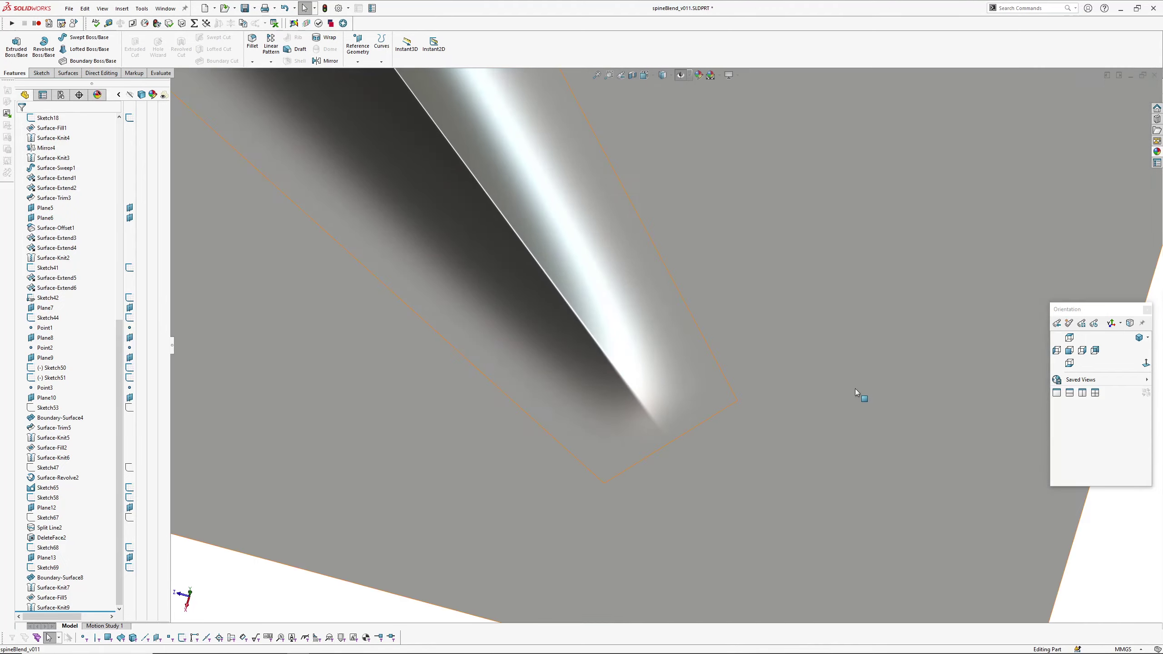
{"action": "mouse_move", "coordinate": [855, 385]}
{"action": "middle_mouse_down"}
{"action": "mouse_move", "coordinate": [853, 424]}
{"action": "mouse_move", "coordinate": [823, 419]}
{"action": "mouse_move", "coordinate": [923, 394]}
{"action": "mouse_move", "coordinate": [912, 418]}
{"action": "mouse_move", "coordinate": [917, 379]}
{"action": "mouse_move", "coordinate": [958, 435]}
{"action": "mouse_move", "coordinate": [826, 476]}
{"action": "mouse_move", "coordinate": [696, 442]}
{"action": "mouse_move", "coordinate": [527, 424]}
{"action": "mouse_move", "coordinate": [964, 514]}
{"action": "mouse_move", "coordinate": [883, 470]}
{"action": "mouse_move", "coordinate": [869, 428]}
{"action": "mouse_move", "coordinate": [795, 499]}
{"action": "mouse_move", "coordinate": [779, 540]}
{"action": "mouse_move", "coordinate": [634, 384]}
{"action": "mouse_move", "coordinate": [753, 338]}
{"action": "mouse_move", "coordinate": [749, 456]}
{"action": "mouse_move", "coordinate": [730, 467]}
{"action": "mouse_move", "coordinate": [821, 359]}
{"action": "mouse_move", "coordinate": [818, 400]}
{"action": "mouse_move", "coordinate": [792, 345]}
{"action": "mouse_move", "coordinate": [798, 381]}
{"action": "mouse_move", "coordinate": [787, 397]}
{"action": "mouse_move", "coordinate": [835, 353]}
{"action": "mouse_move", "coordinate": [746, 379]}
{"action": "mouse_move", "coordinate": [798, 374]}
{"action": "mouse_move", "coordinate": [805, 390]}
{"action": "mouse_move", "coordinate": [817, 351]}
{"action": "mouse_move", "coordinate": [813, 374]}
{"action": "mouse_move", "coordinate": [787, 389]}
{"action": "mouse_move", "coordinate": [678, 434]}
{"action": "mouse_move", "coordinate": [571, 368]}
{"action": "mouse_move", "coordinate": [556, 346]}
{"action": "mouse_move", "coordinate": [528, 353]}
{"action": "mouse_move", "coordinate": [441, 327]}
{"action": "mouse_move", "coordinate": [570, 284]}
{"action": "mouse_move", "coordinate": [595, 330]}
{"action": "mouse_move", "coordinate": [639, 364]}
{"action": "mouse_move", "coordinate": [667, 338]}
{"action": "mouse_move", "coordinate": [636, 427]}
{"action": "middle_mouse_up"}
{"action": "scroll", "coordinate": [582, 353], "scroll_direction": "down", "scroll_amount": 3}
{"action": "middle_click_drag", "start_coordinate": [571, 334], "coordinate": [517, 271]}
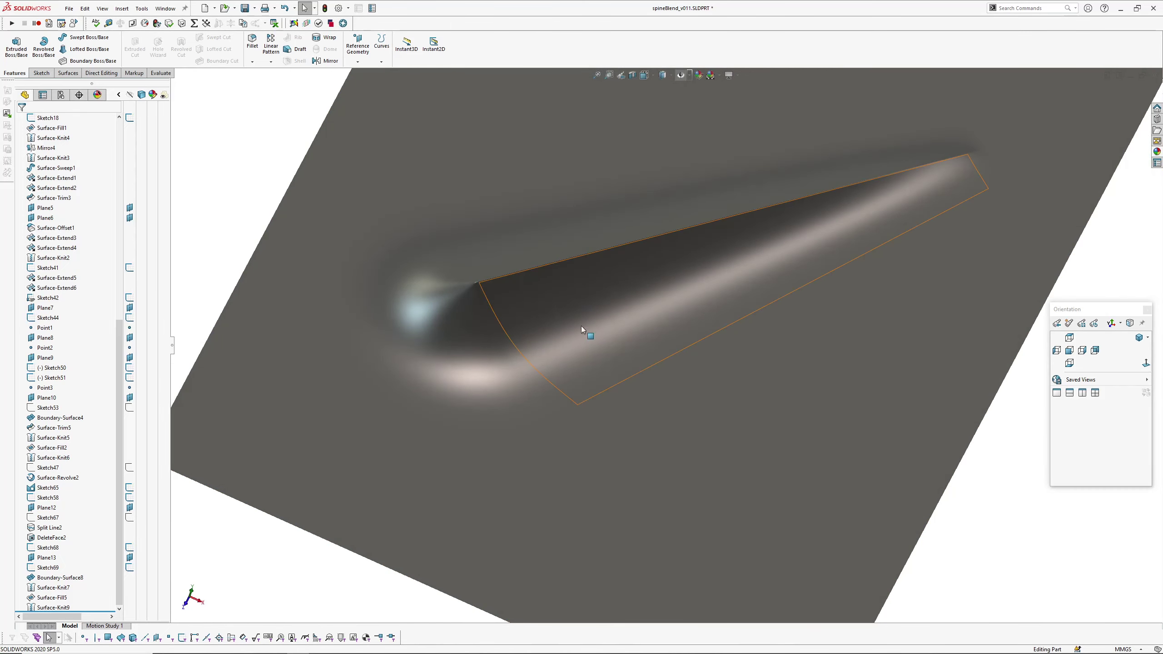
{"action": "middle_click_drag", "start_coordinate": [585, 333], "coordinate": [675, 343]}
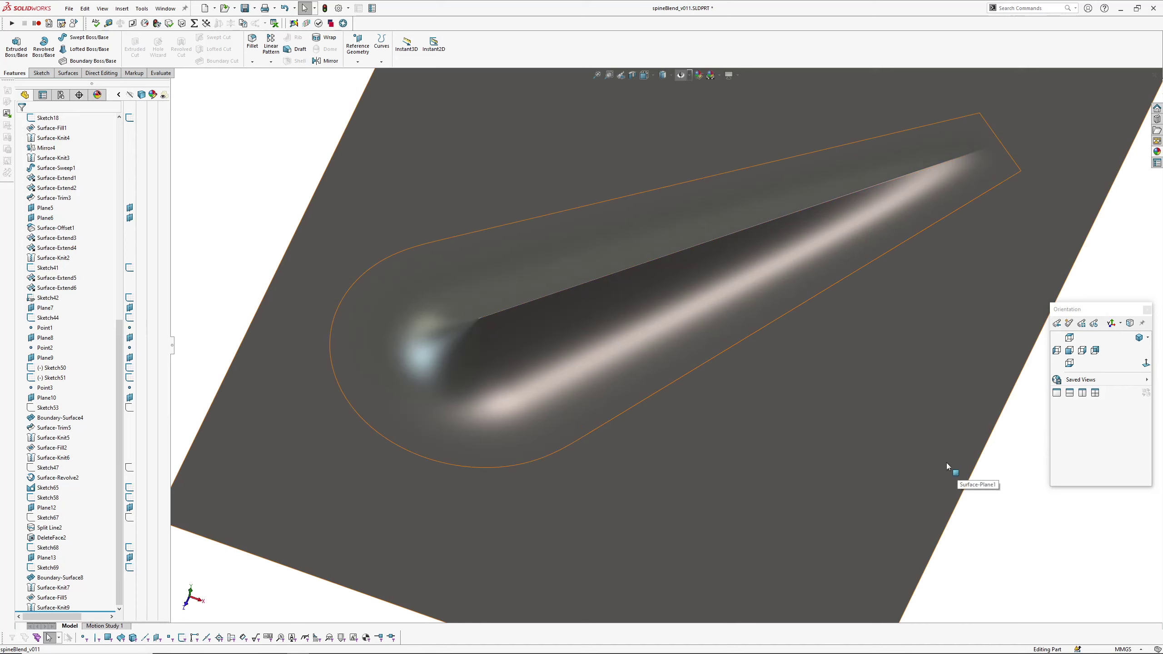